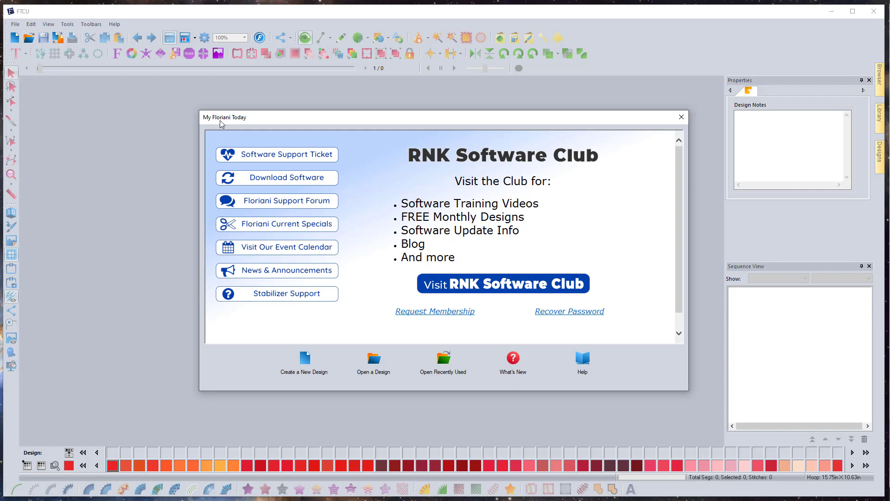
Open the software download page from My Floriani Today and review the current build details and download link
click(281, 181)
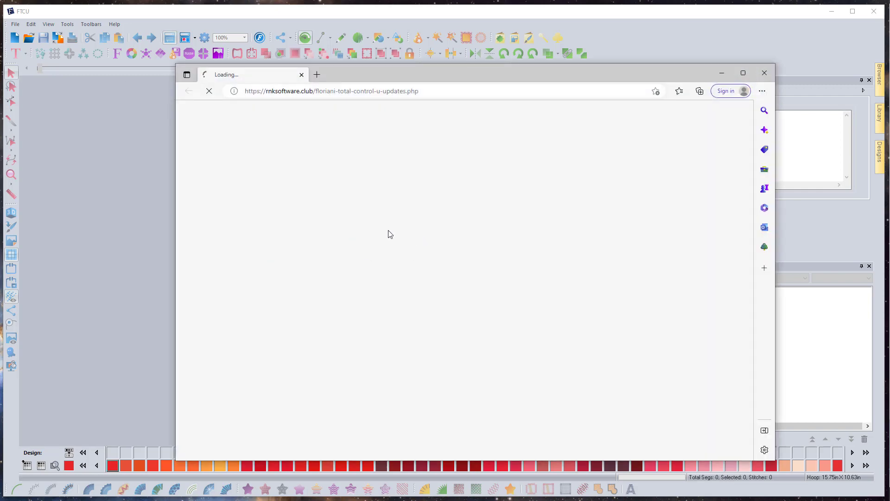
scroll(470, 211, down, 8)
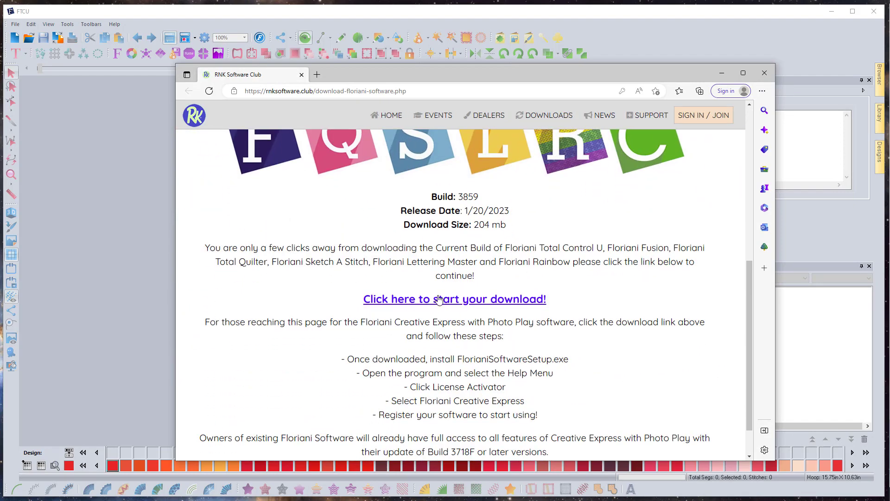
scroll(541, 313, up, 5)
scroll(545, 312, down, 3)
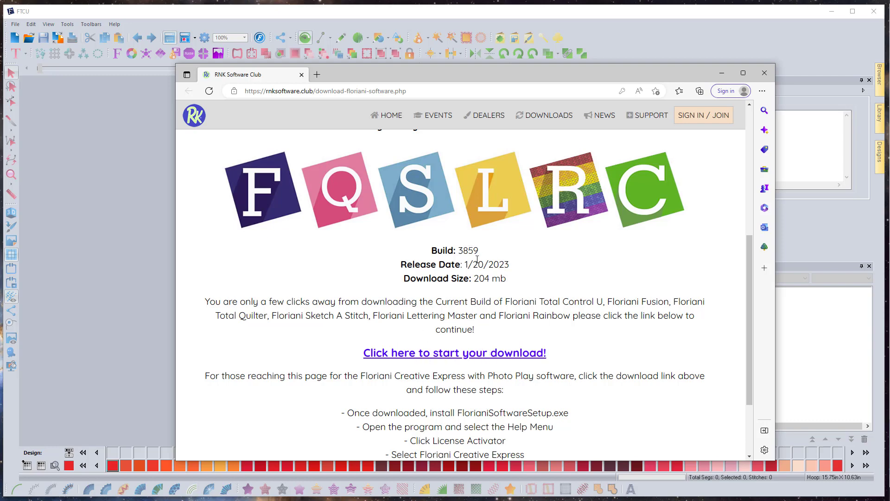
scroll(464, 334, up, 3)
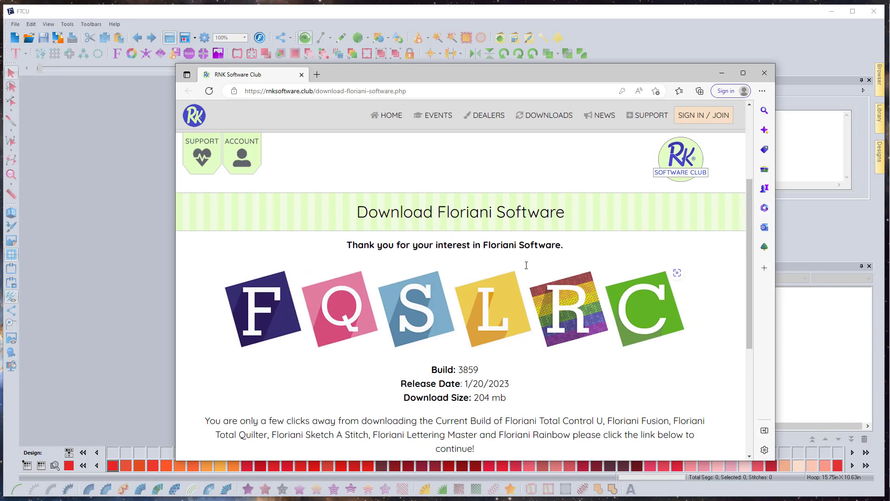
scroll(532, 307, down, 3)
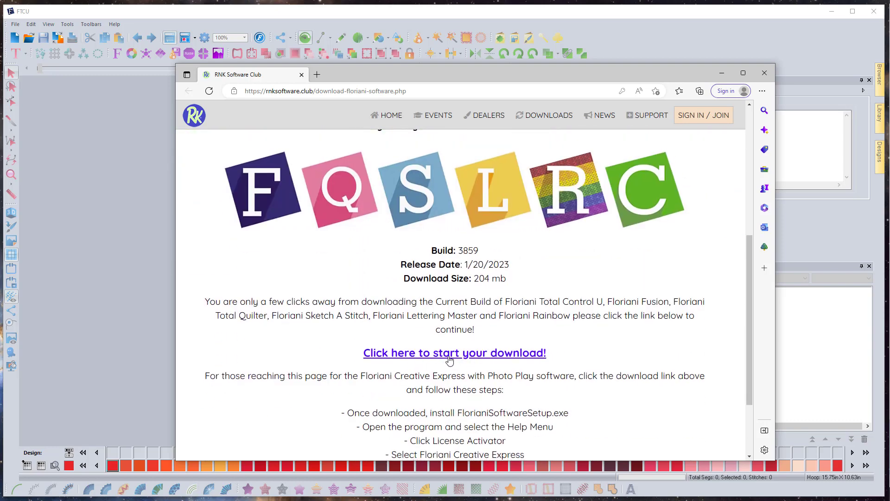
scroll(568, 320, up, 5)
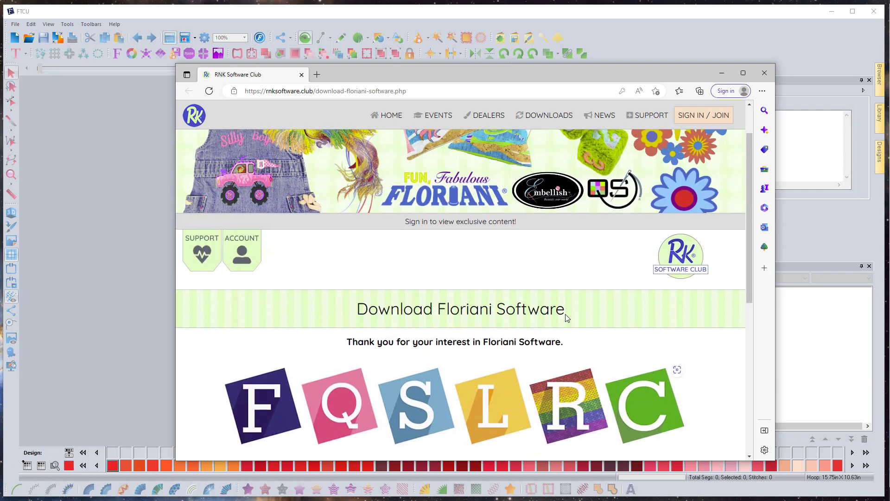
scroll(566, 312, down, 3)
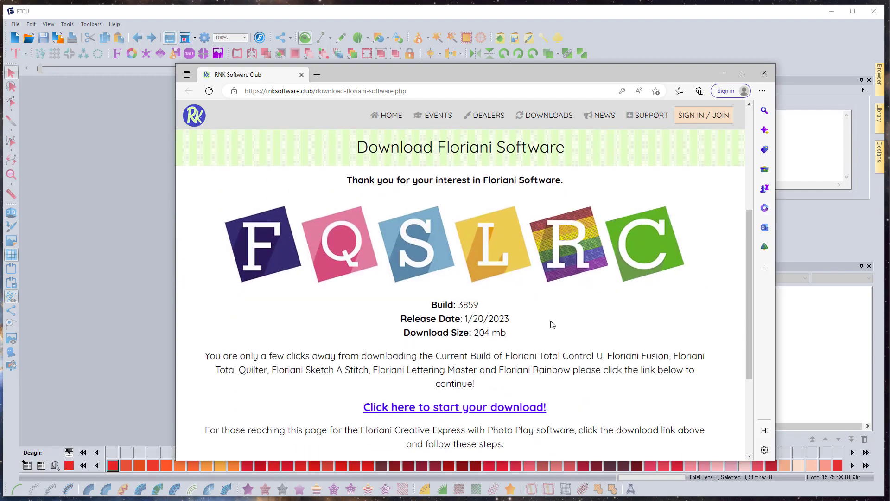
scroll(538, 317, up, 5)
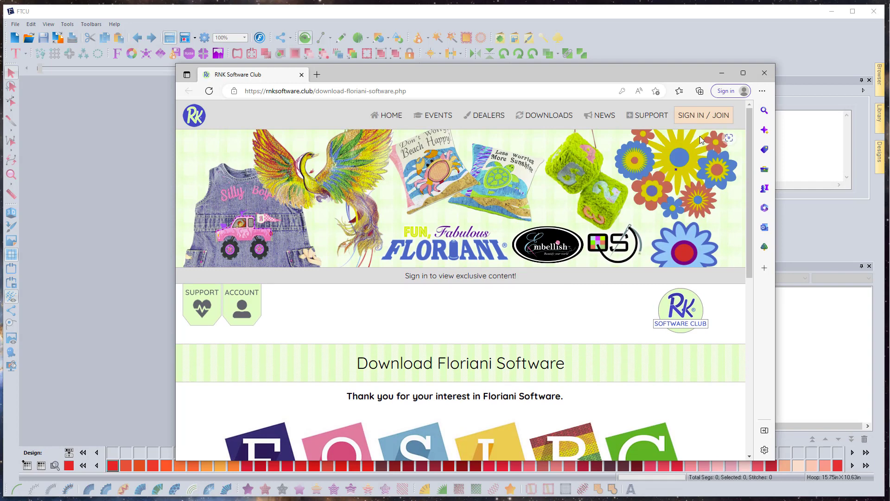
Sign in to the RNK Software Club with the saved e-mail and password
click(688, 121)
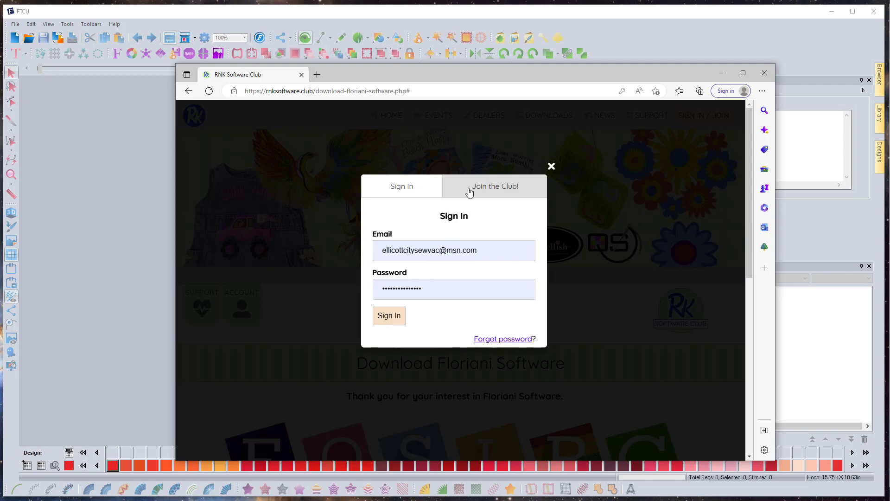
click(395, 320)
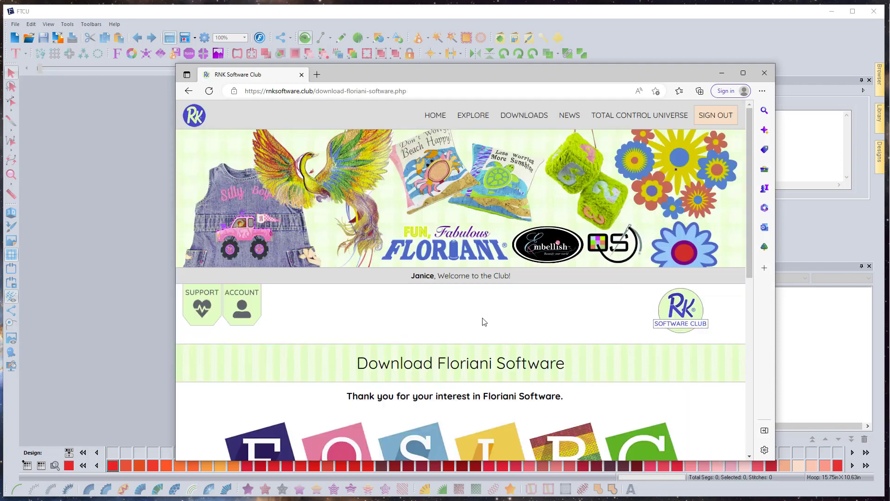
scroll(469, 317, down, 2)
scroll(441, 301, up, 2)
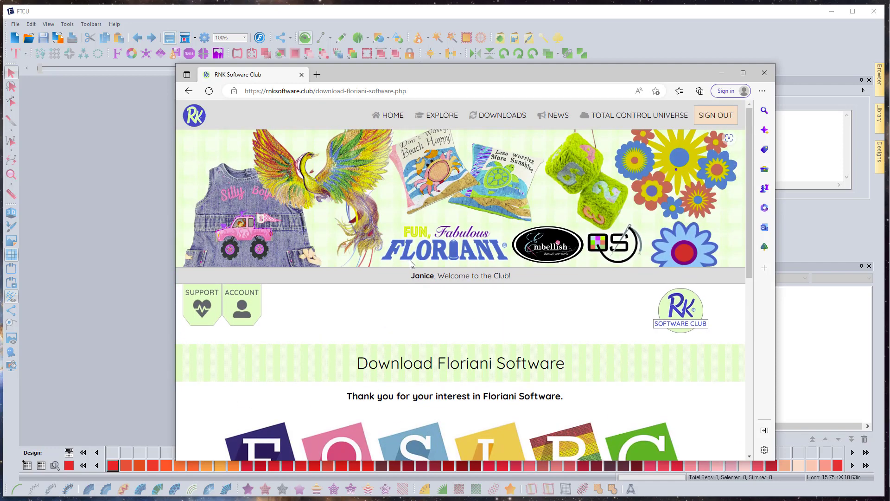
Go from the club's home page to the Total Control U section and open its Current Build What's New page
click(393, 122)
scroll(272, 314, down, 2)
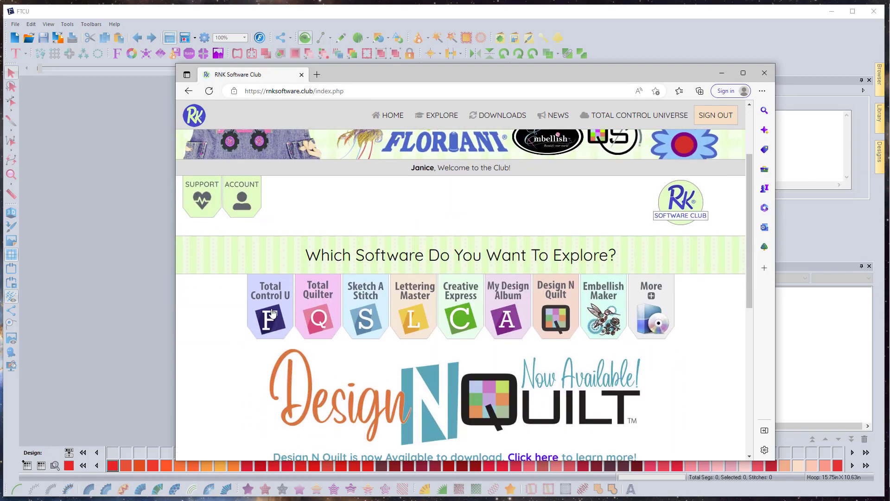
click(271, 312)
scroll(448, 262, down, 4)
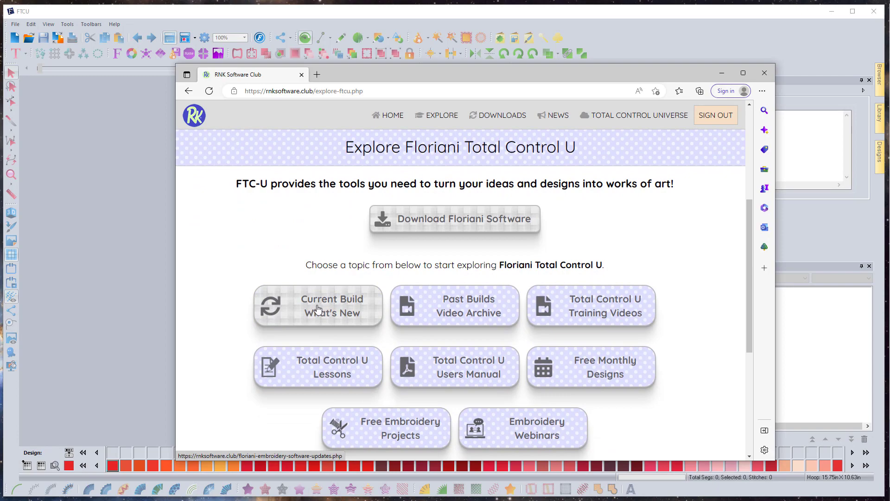
click(314, 312)
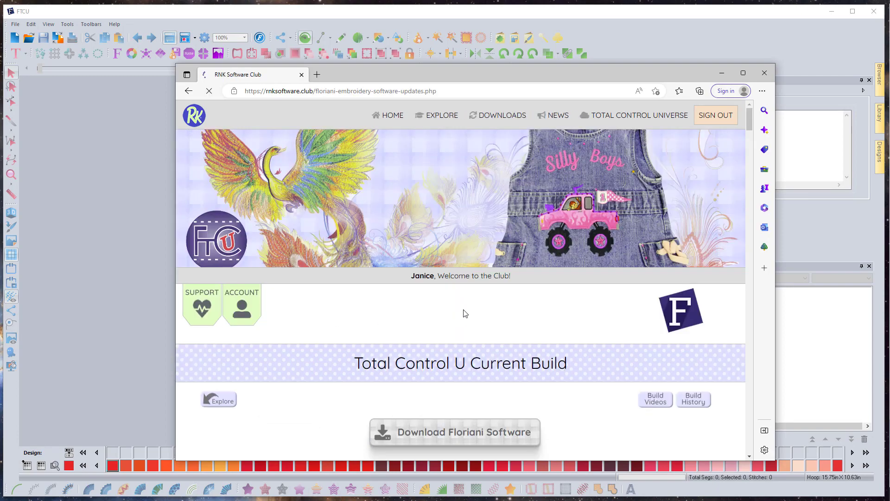
Examine the Total Control U current build notes and the videos for each new feature
scroll(507, 321, down, 10)
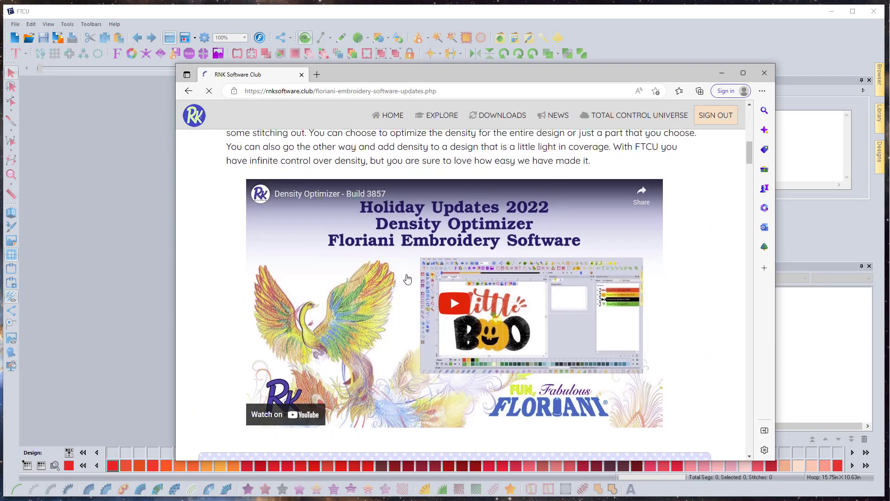
scroll(407, 282, up, 5)
scroll(487, 260, down, 8)
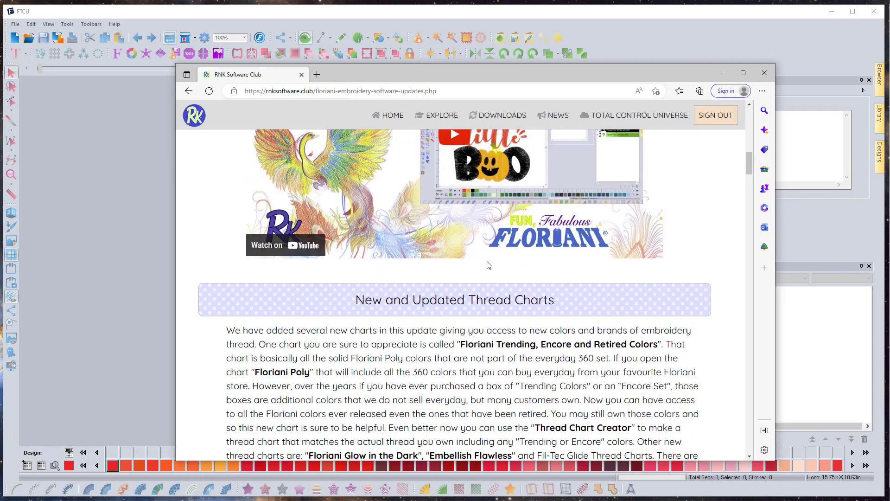
scroll(446, 278, down, 13)
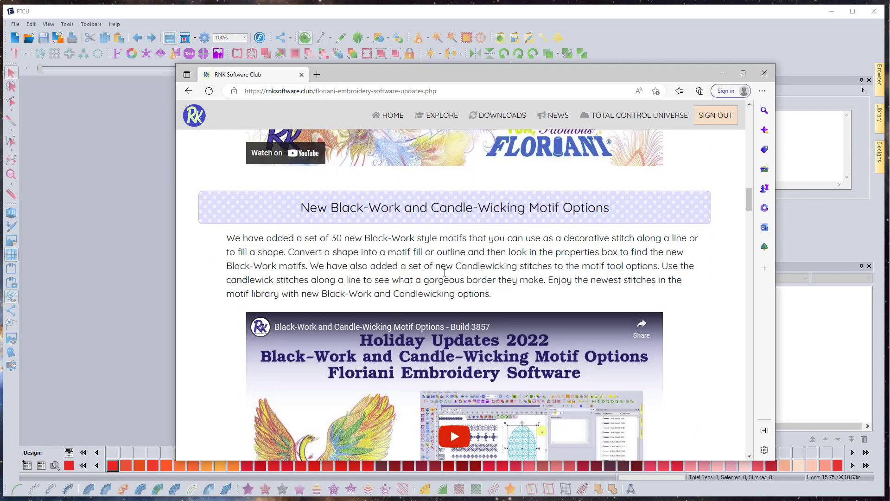
scroll(422, 279, down, 15)
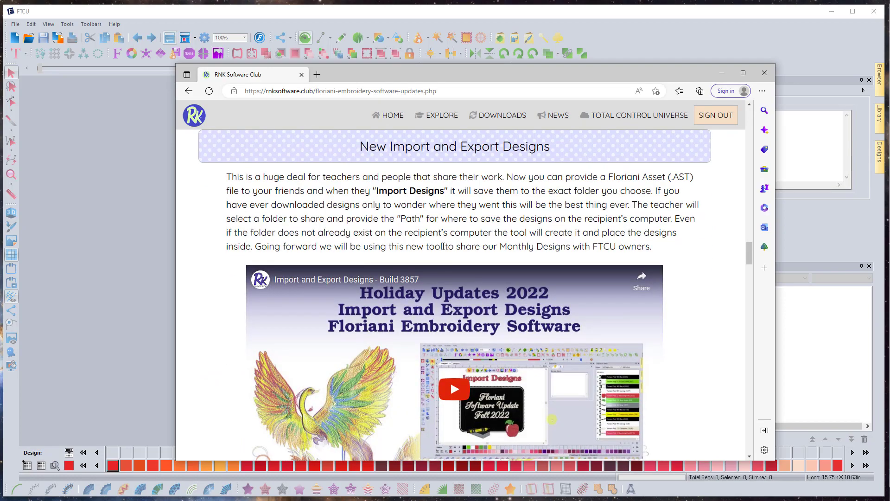
scroll(526, 301, down, 15)
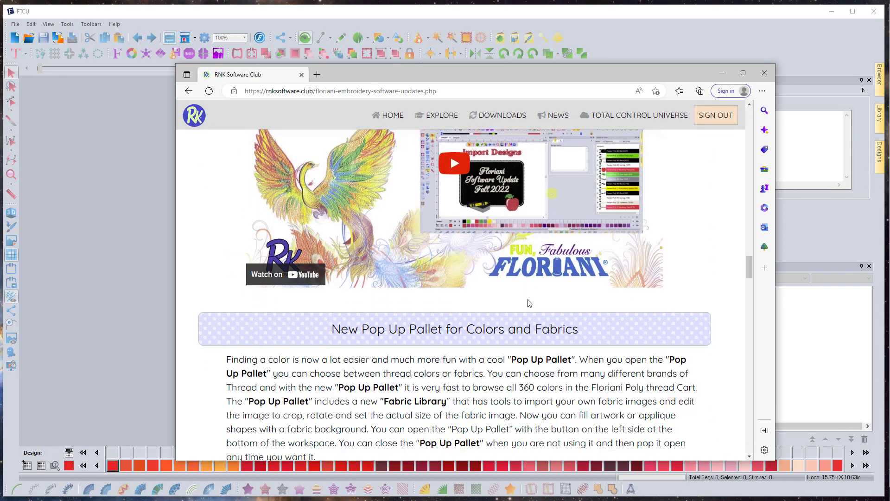
scroll(513, 322, down, 5)
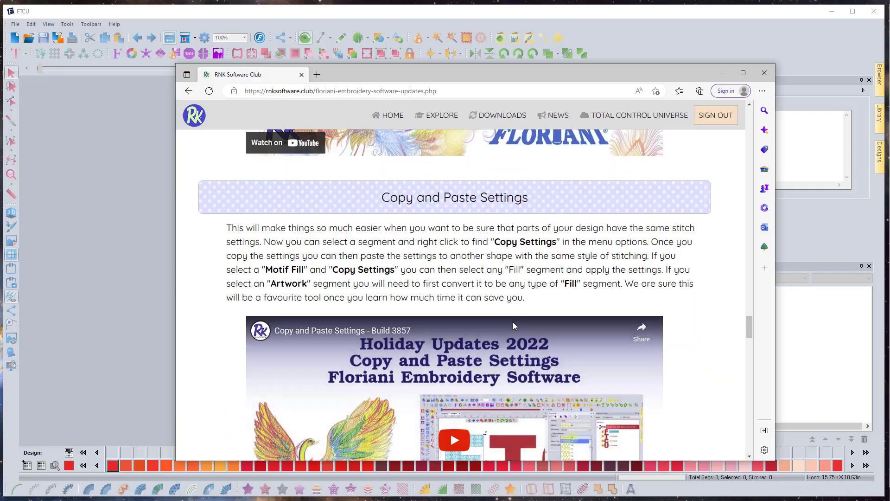
scroll(688, 308, up, 6)
drag(751, 310, 747, 411)
scroll(733, 381, up, 15)
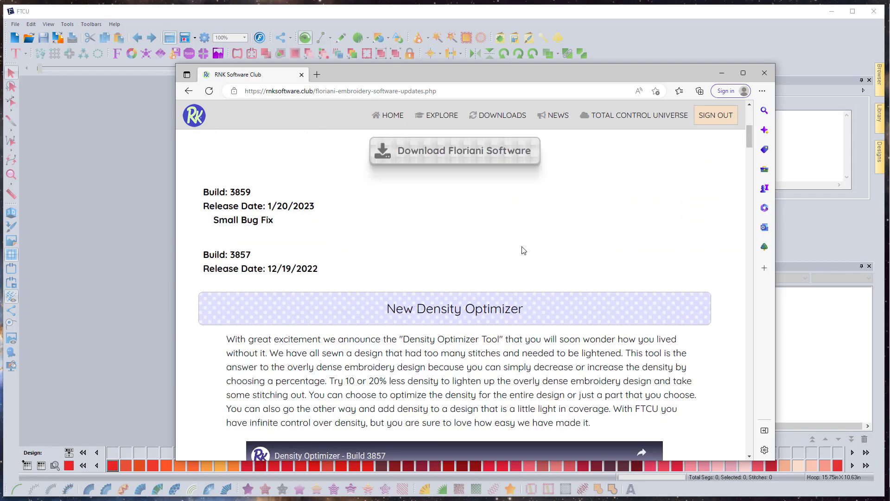
scroll(523, 248, up, 3)
Return to the Explore Floriani Total Control U page and open the Past Builds Video Archive
click(191, 96)
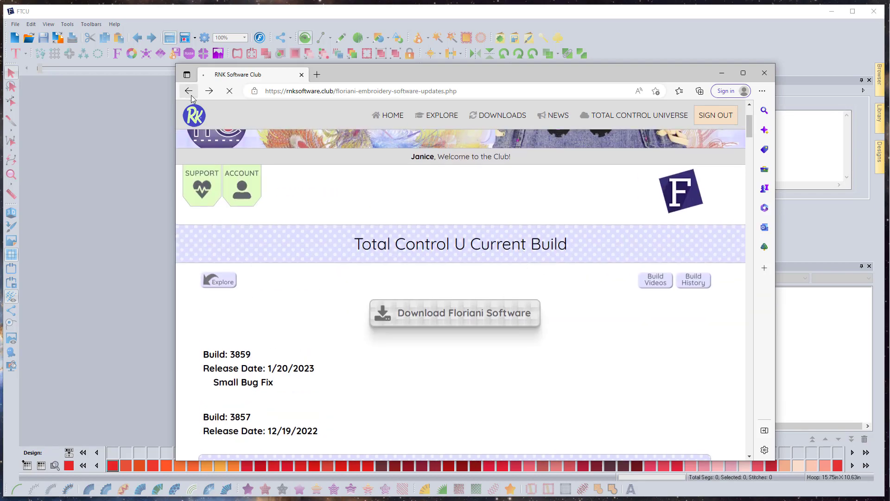
scroll(446, 250, down, 1)
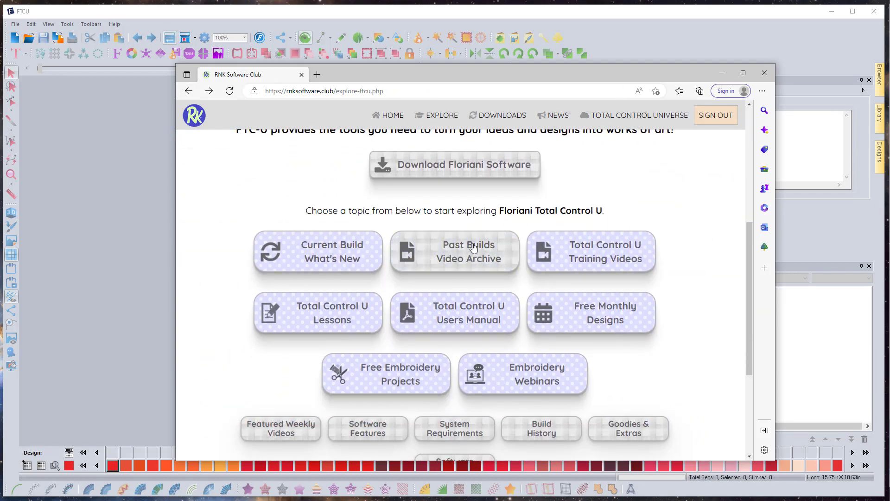
click(474, 255)
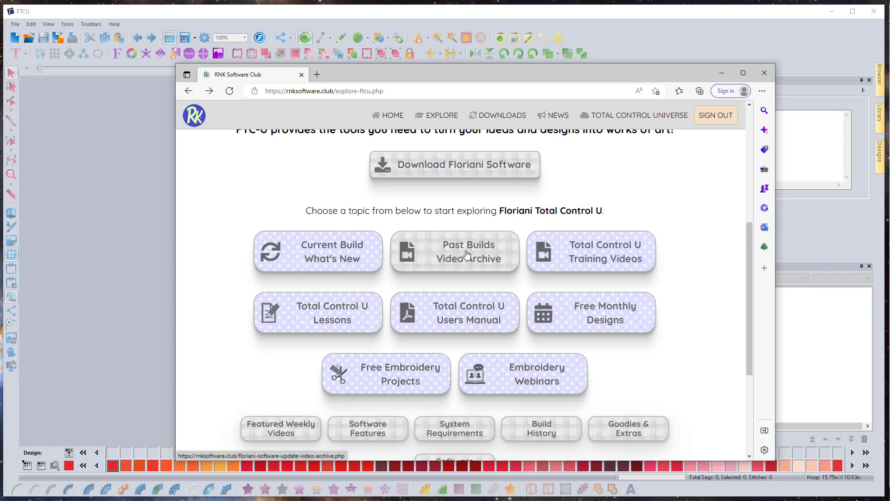
Examine the archived Total Control U build videos release by release, and close the browser window
scroll(567, 323, down, 5)
scroll(567, 321, down, 2)
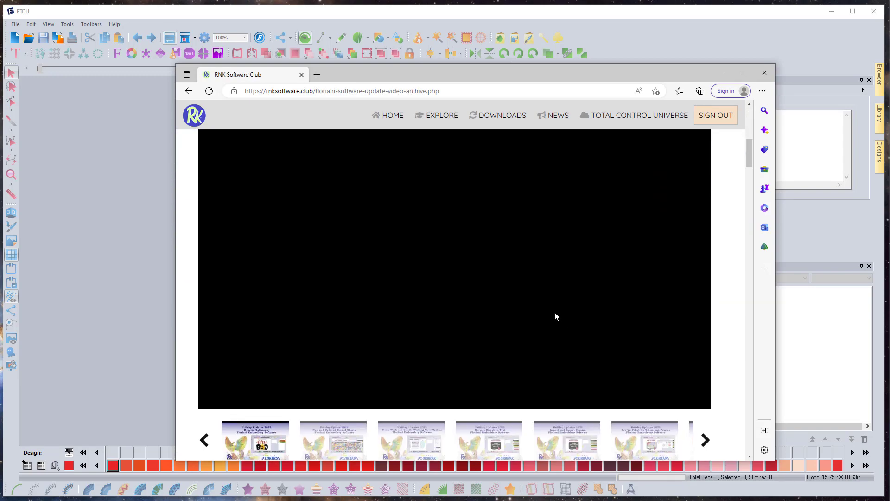
scroll(555, 312, up, 4)
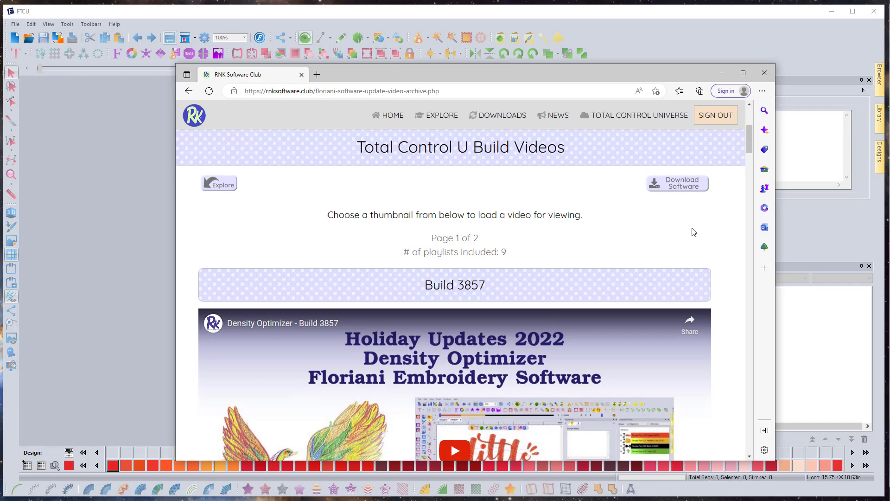
scroll(694, 232, down, 10)
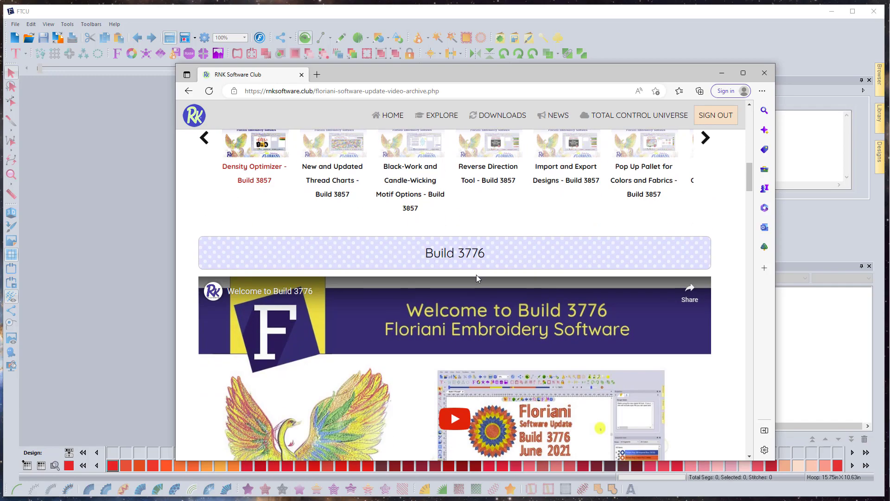
scroll(477, 279, down, 15)
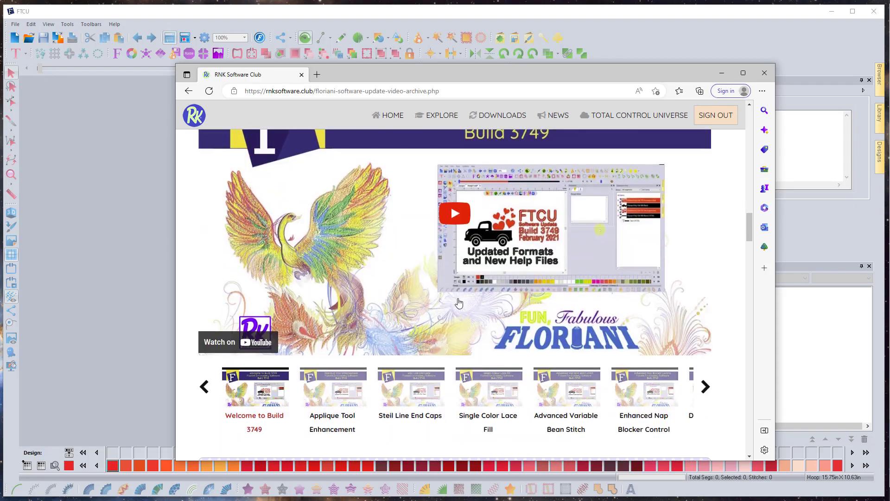
scroll(459, 296, down, 7)
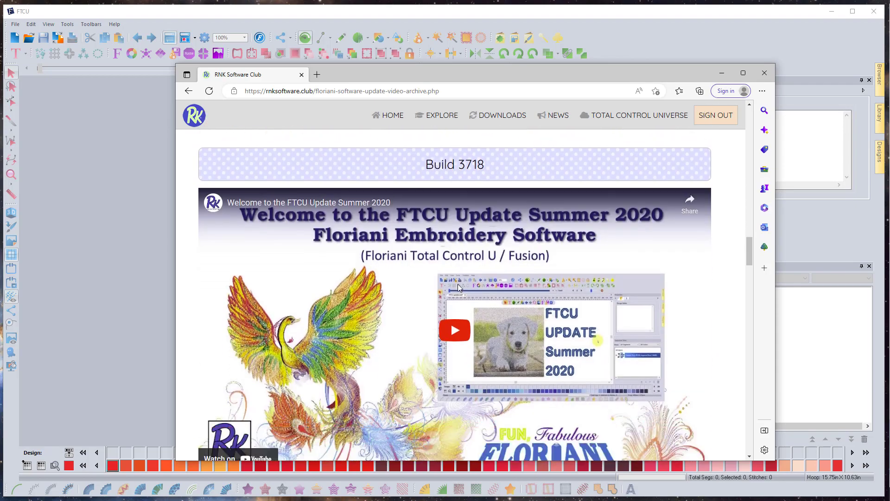
scroll(459, 286, down, 8)
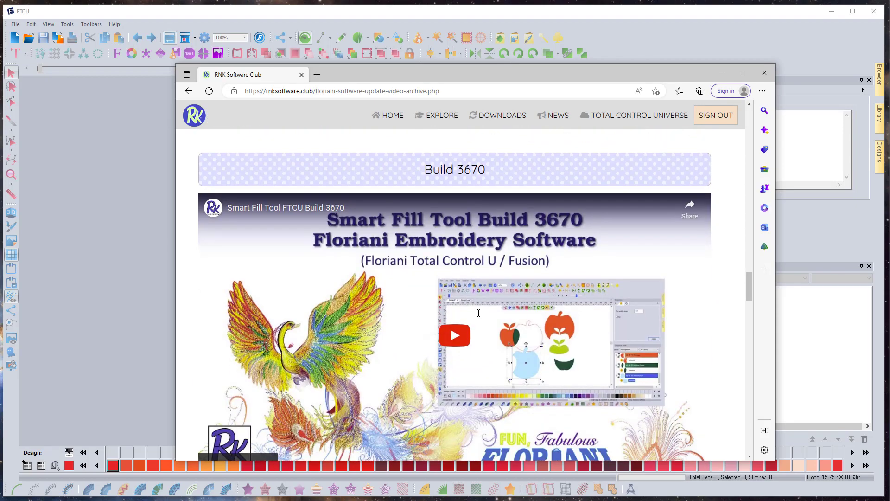
scroll(479, 313, down, 5)
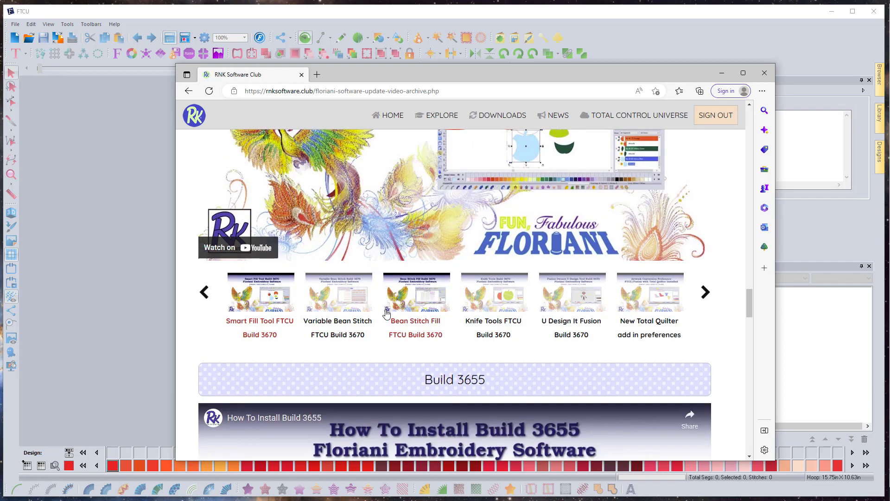
scroll(485, 300, down, 4)
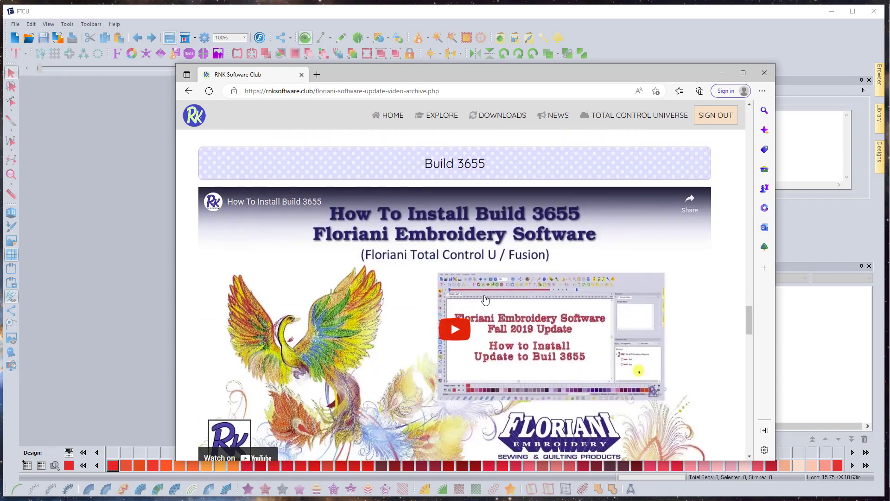
scroll(485, 300, down, 3)
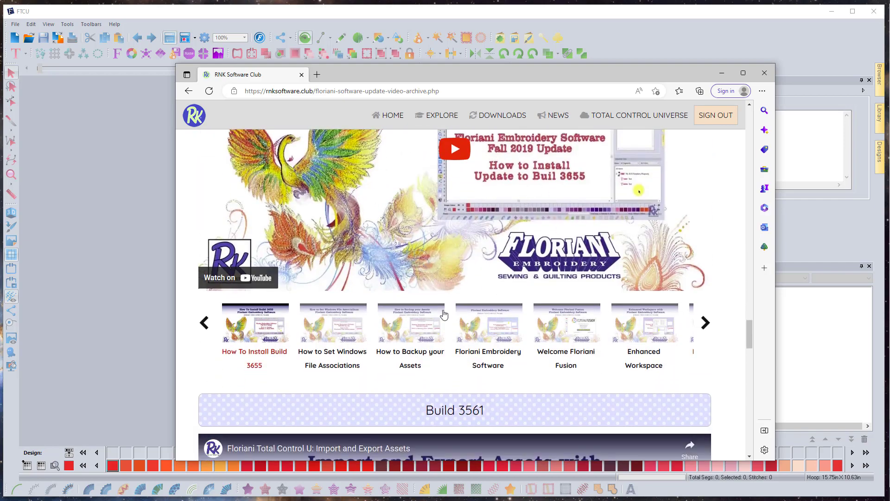
scroll(444, 314, down, 5)
scroll(511, 288, up, 7)
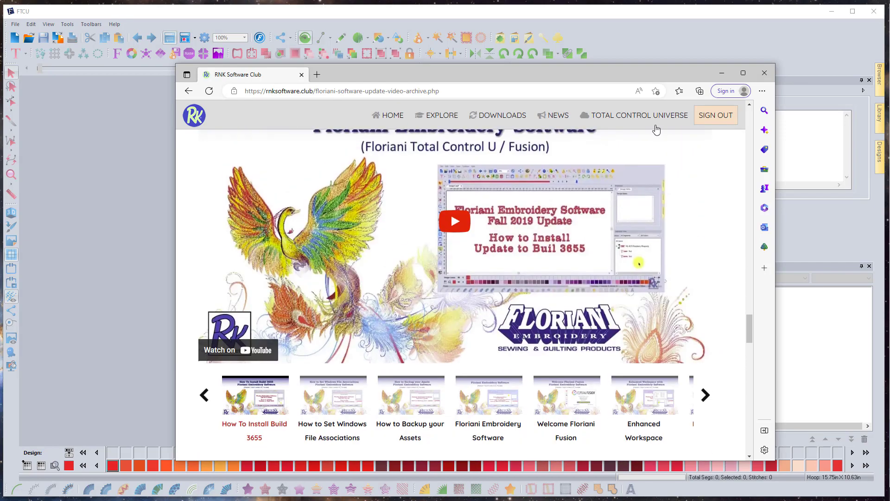
click(763, 74)
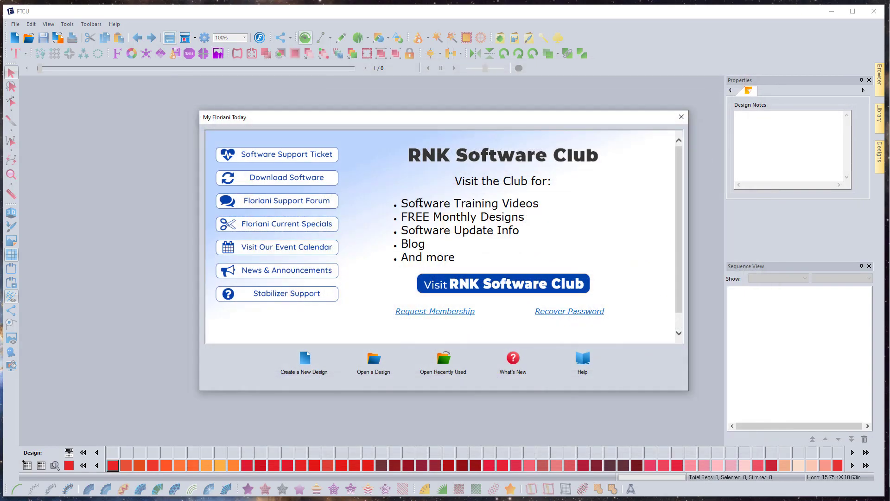
Create a new design and import the Candycane.ai vector artwork into it
click(310, 366)
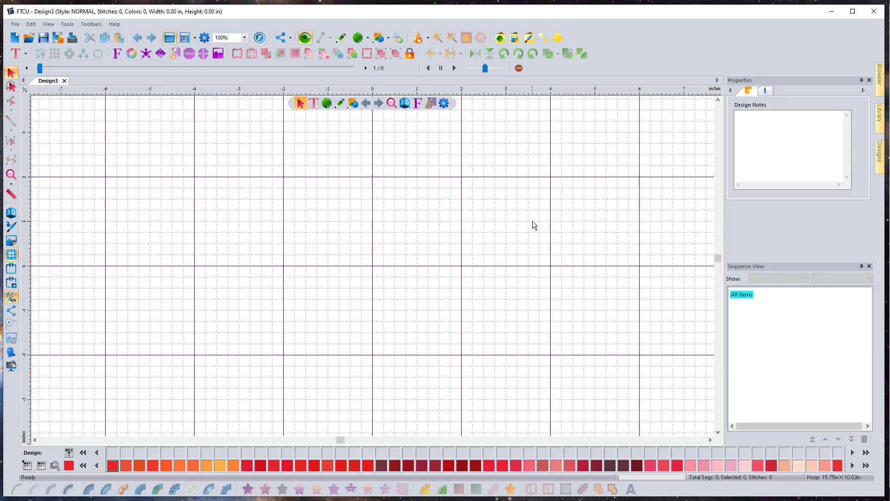
click(529, 39)
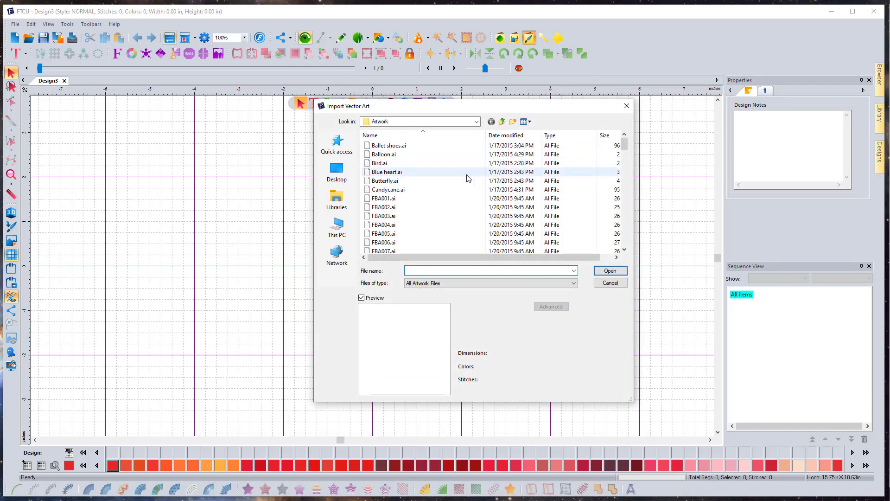
click(392, 190)
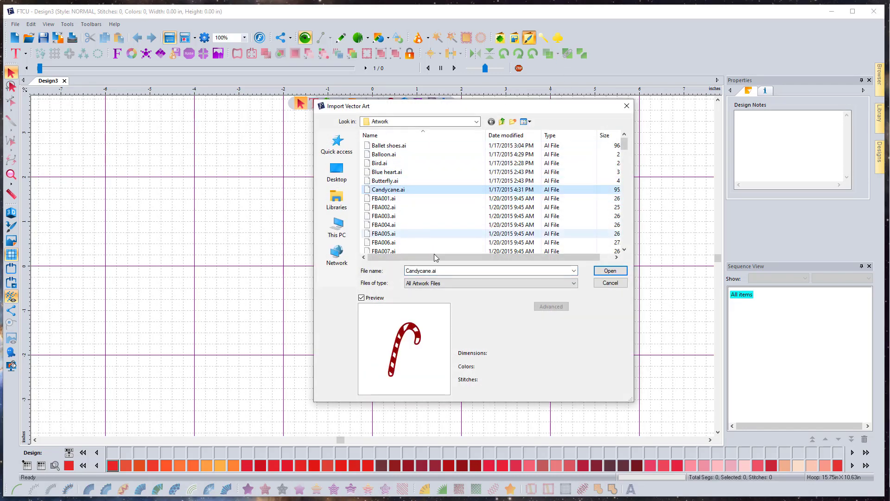
click(610, 271)
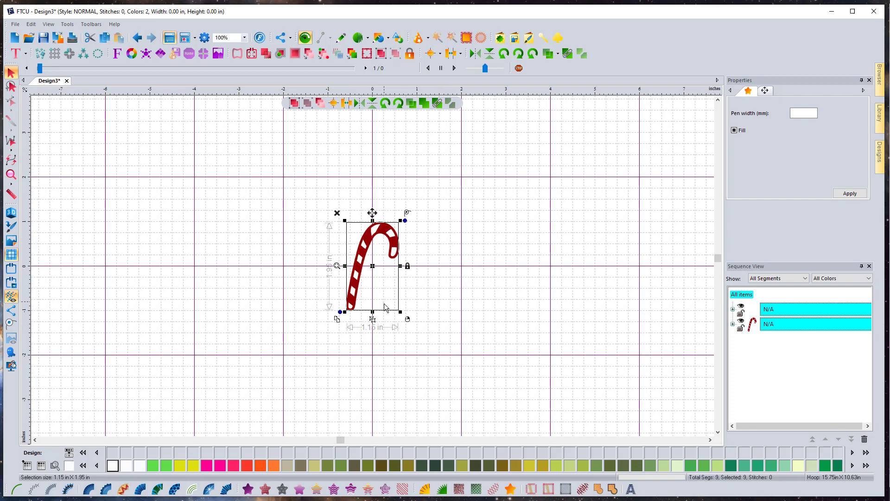
Turn off the fill for all of the imported candy cane artwork
click(735, 130)
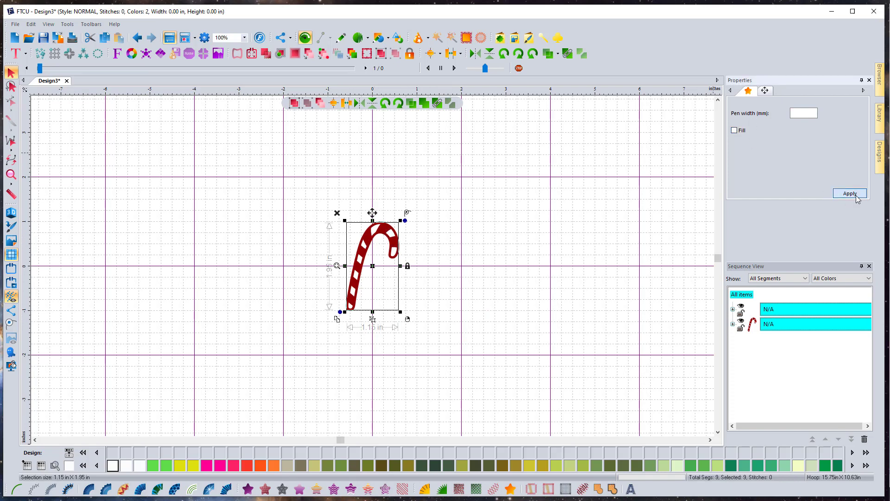
click(850, 193)
scroll(381, 266, up, 3)
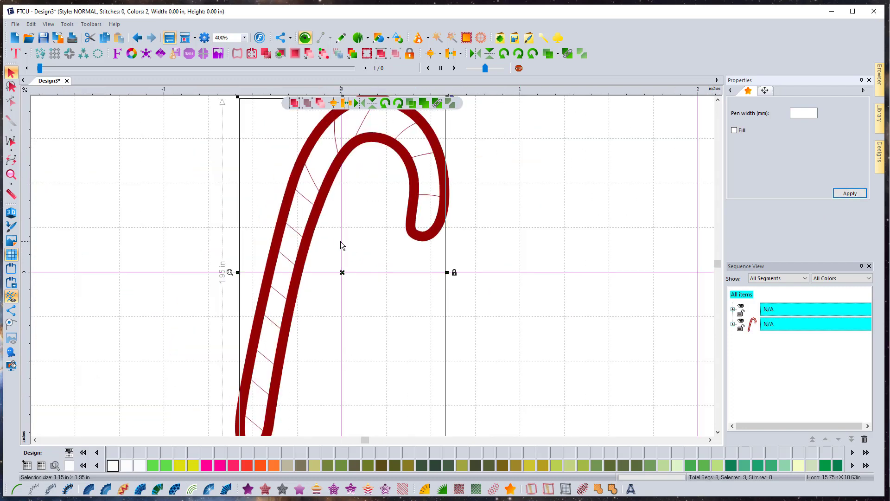
scroll(340, 241, down, 2)
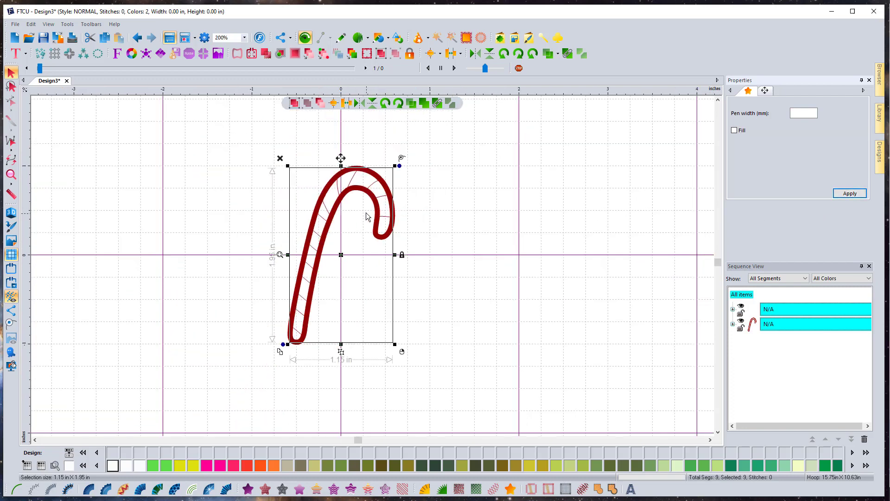
Convert the first artwork segment in the candy cane's red group to a standard fill
click(775, 326)
click(733, 325)
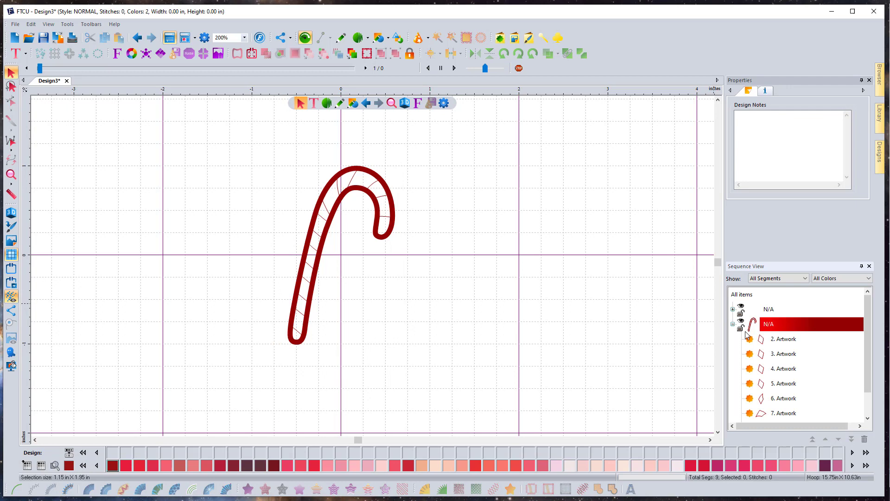
click(786, 341)
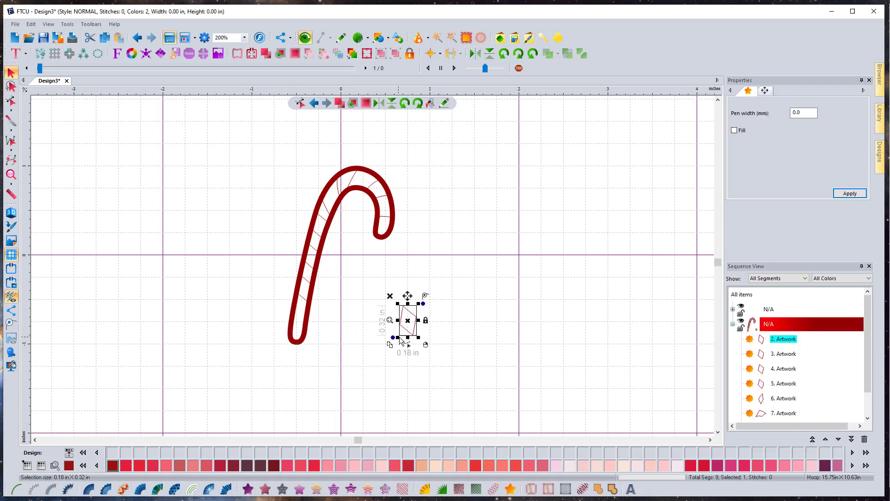
click(249, 489)
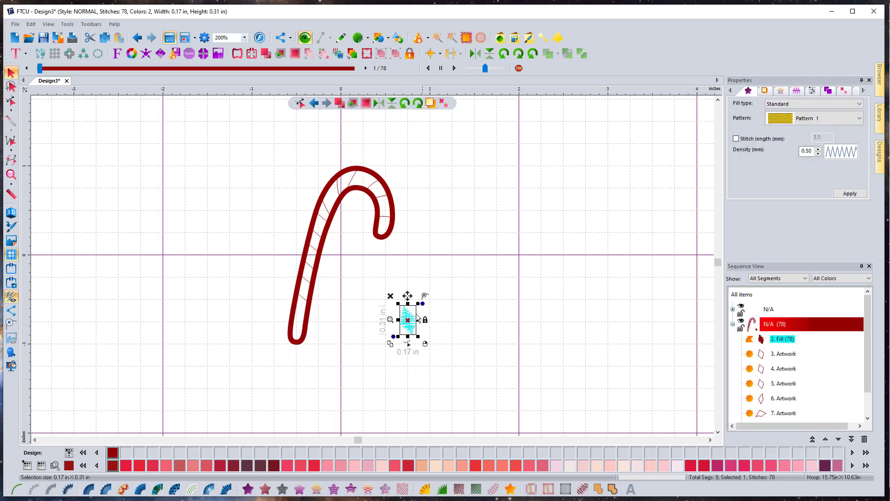
Delete the entire candy cane design from the workspace
click(446, 343)
key(ctrl+a)
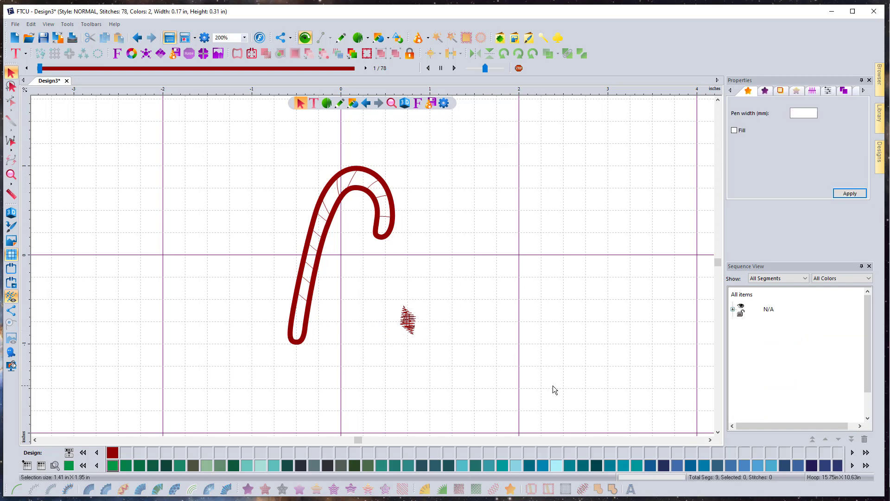
key(Delete)
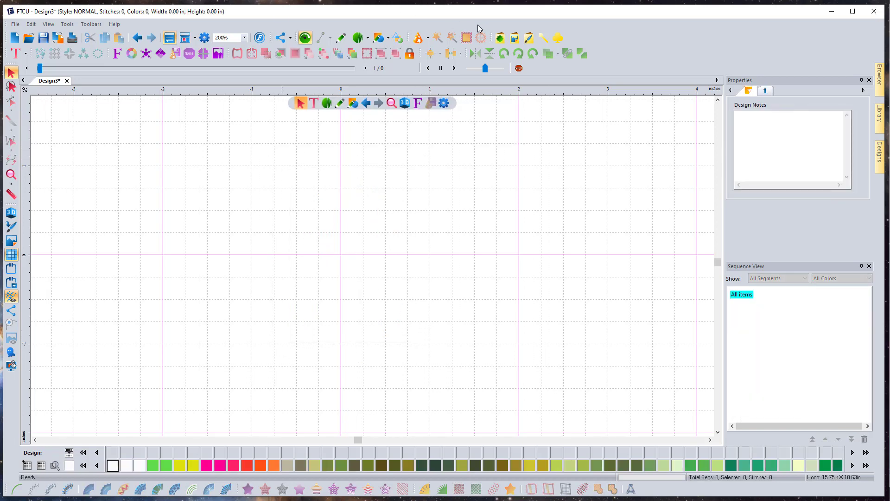
Import the FBA018.ai ghost vector artwork into the empty design
click(528, 38)
scroll(412, 209, down, 5)
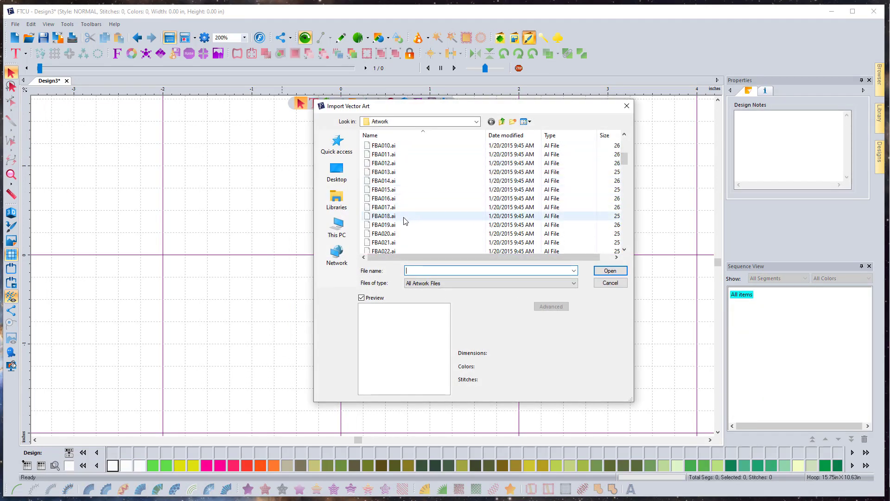
click(406, 219)
click(609, 271)
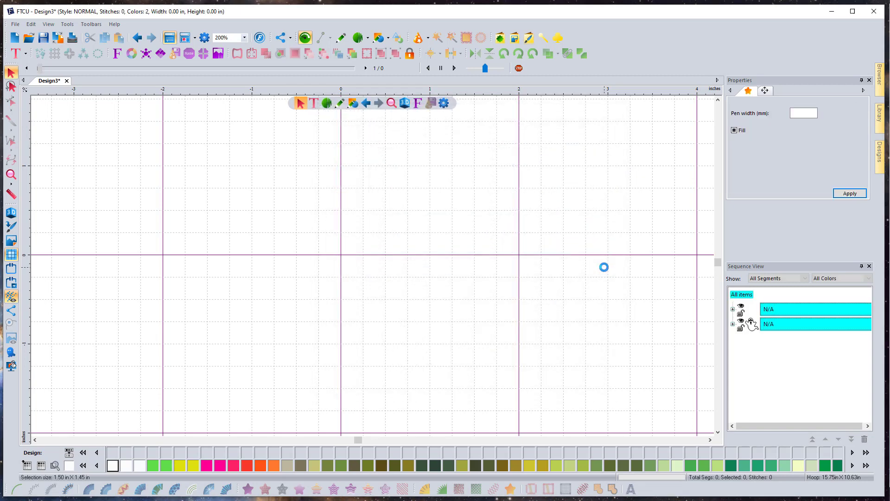
click(494, 235)
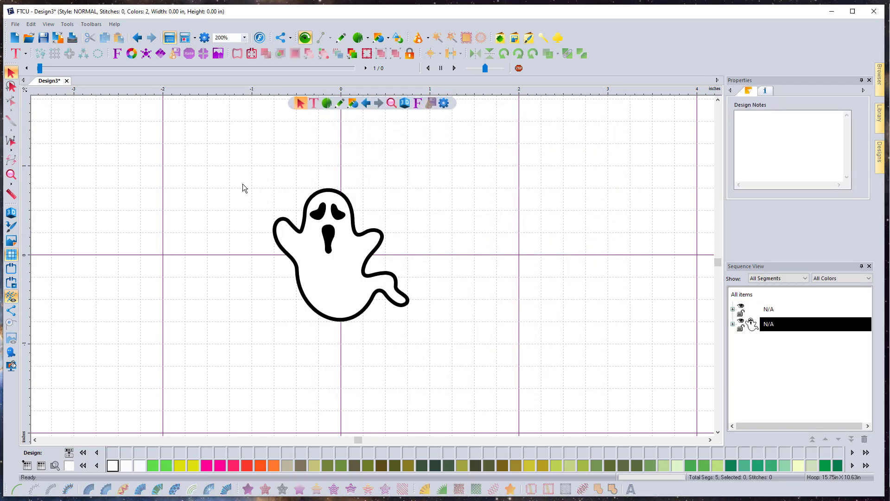
Try converting the ghost's outline artwork to a satin path and undo the conversion
click(733, 324)
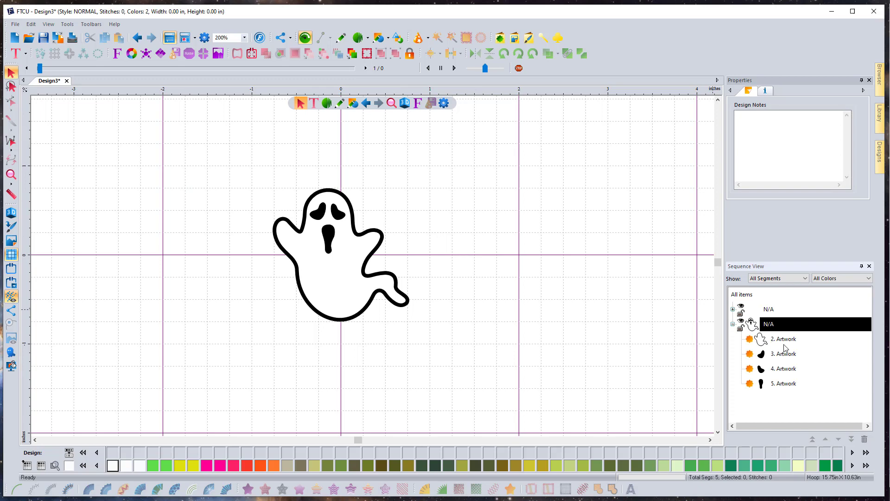
click(779, 339)
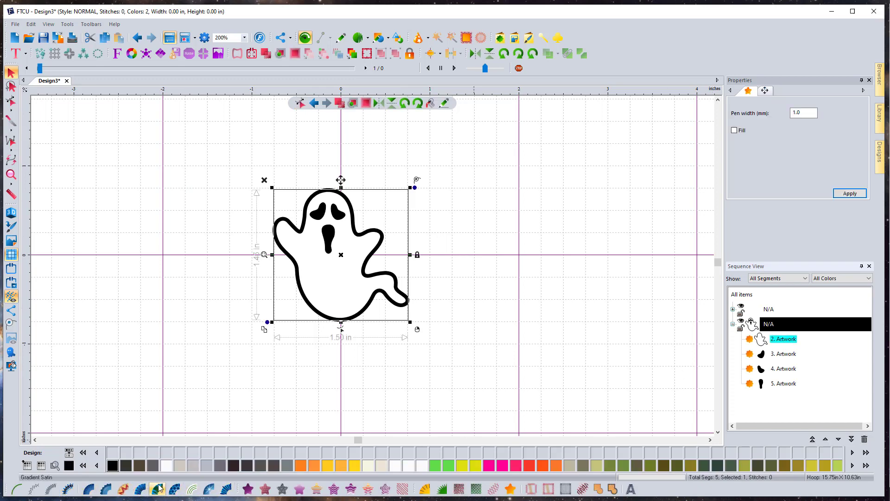
click(228, 489)
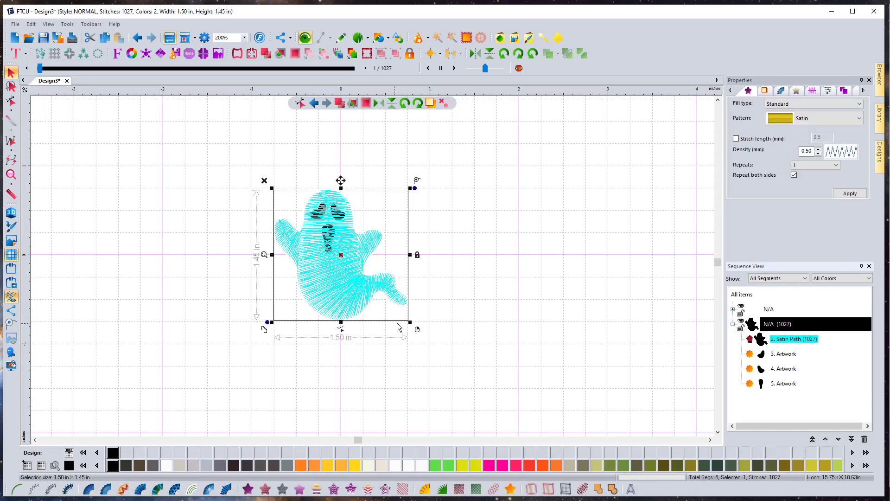
click(137, 38)
Convert the ghost's outline artwork to a steil stitch and its eyes and mouth to standard fills
click(783, 342)
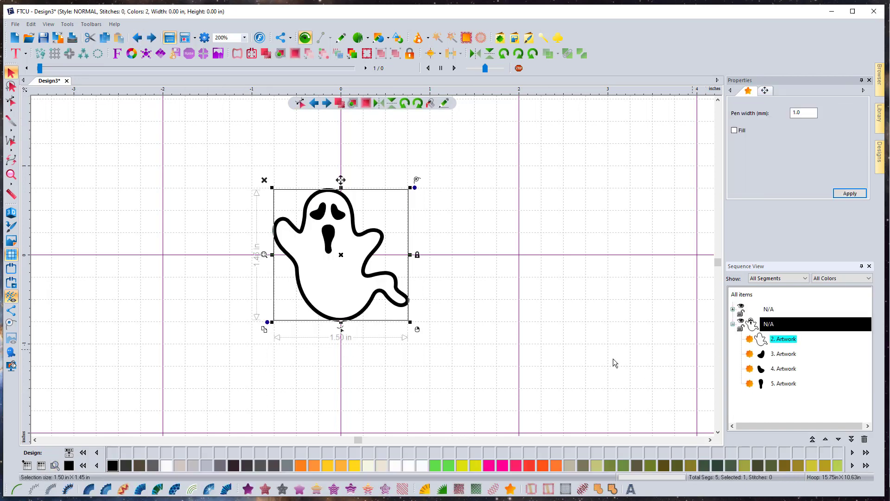
click(51, 488)
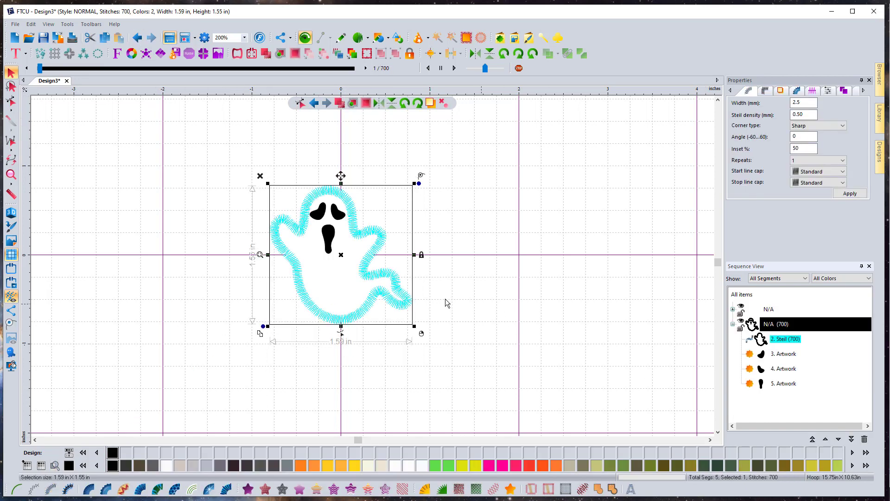
click(784, 354)
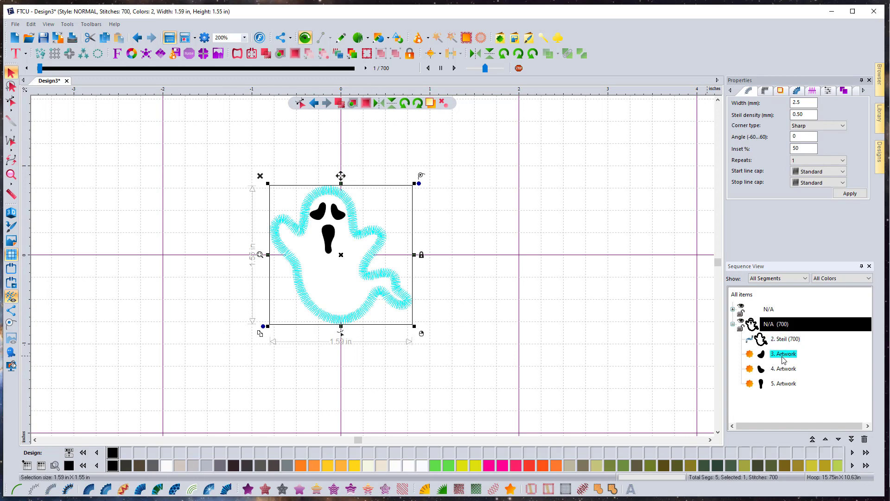
shift+click(784, 383)
click(226, 488)
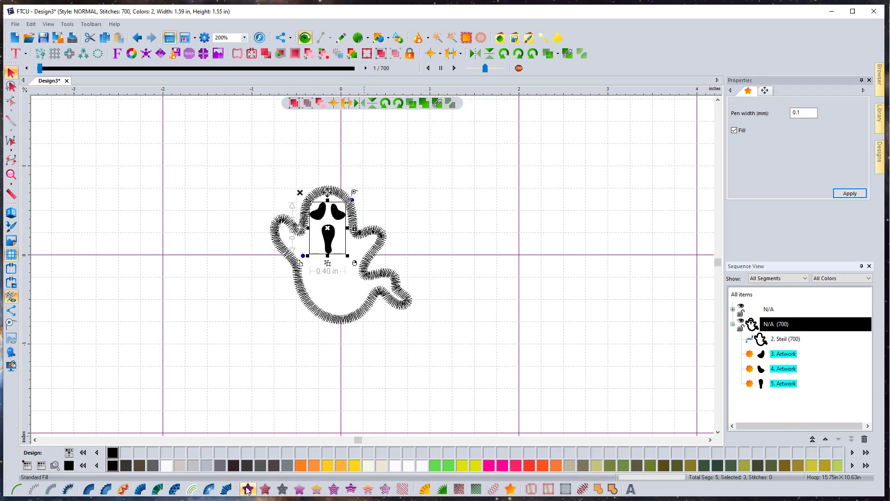
Convert the ghost's white body artwork to a standard fill
key(ctrl+a)
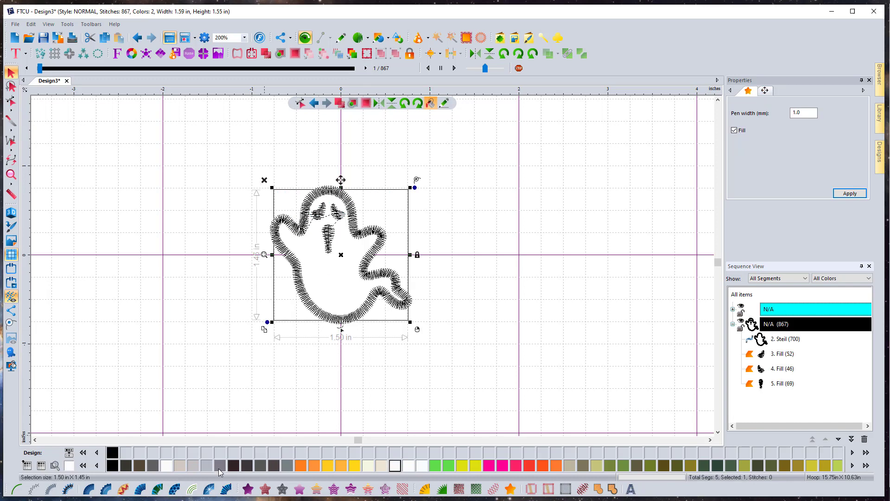
click(248, 488)
click(205, 263)
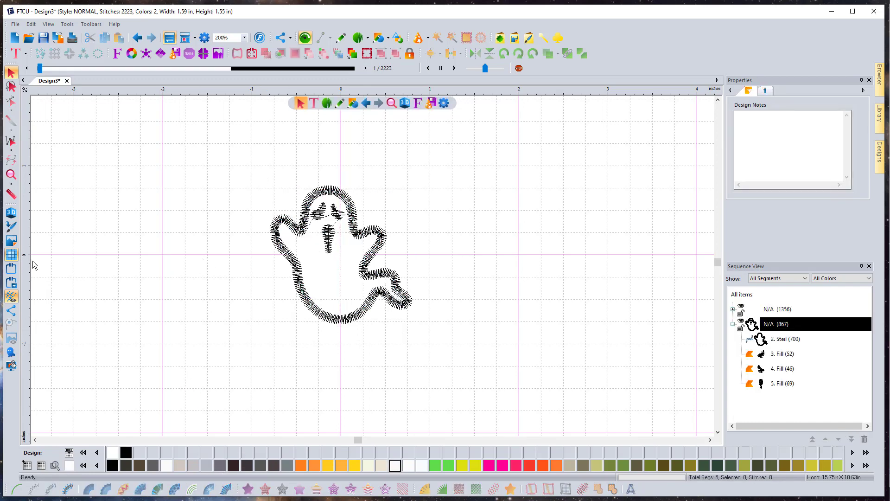
Set the workspace background color to black and turn on the 3D stitch view
click(11, 366)
click(53, 375)
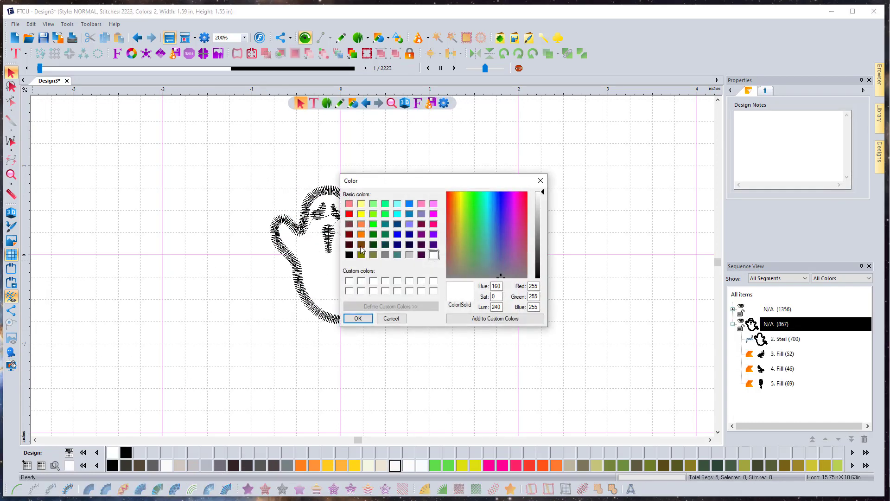
click(351, 254)
click(359, 316)
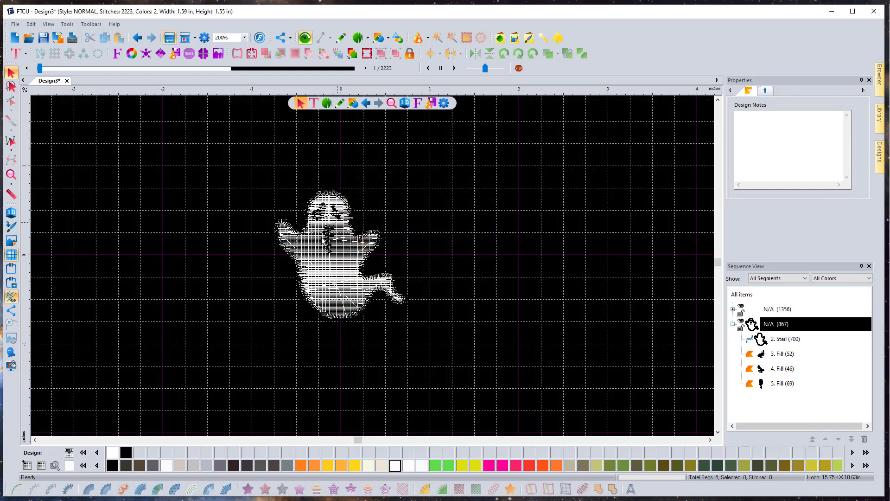
click(11, 212)
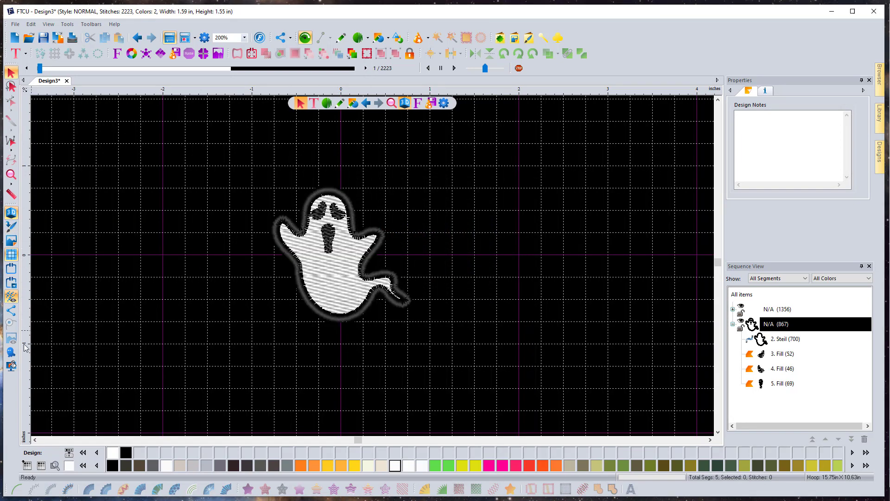
Set the workspace background color to white and delete the entire ghost design
click(11, 366)
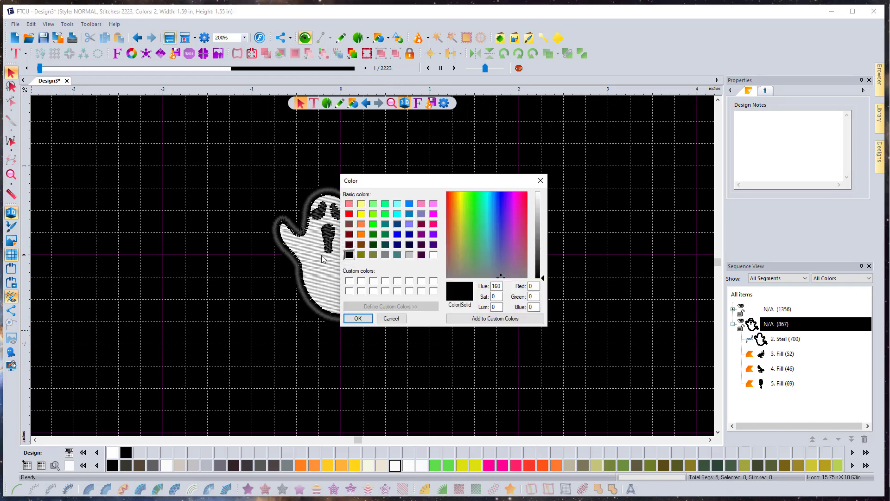
click(434, 255)
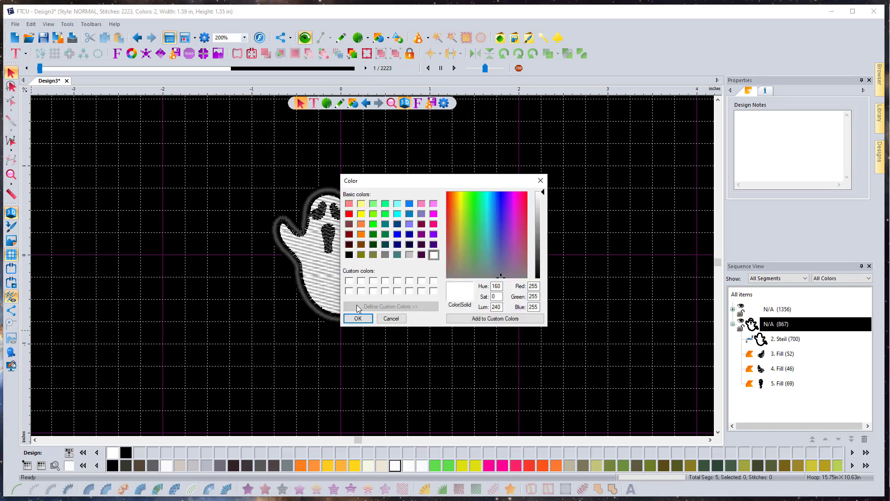
click(357, 318)
drag(228, 163, 469, 334)
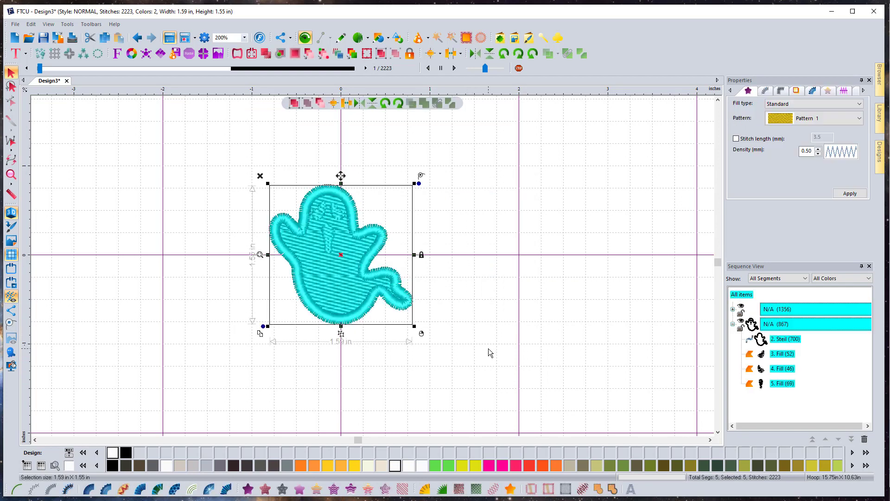
key(Delete)
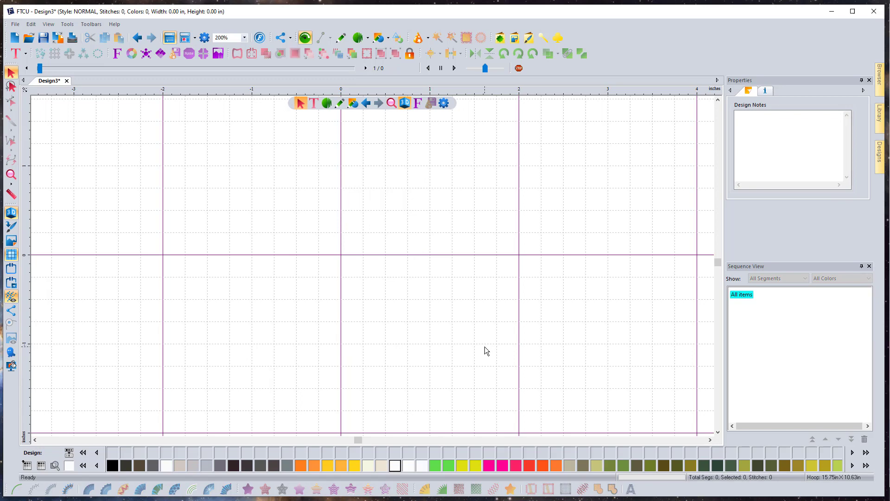
Start the Auto Artwork Wizard, browse the image folder with large icons, and load the horse image FBD010.jpg
scroll(370, 281, down, 2)
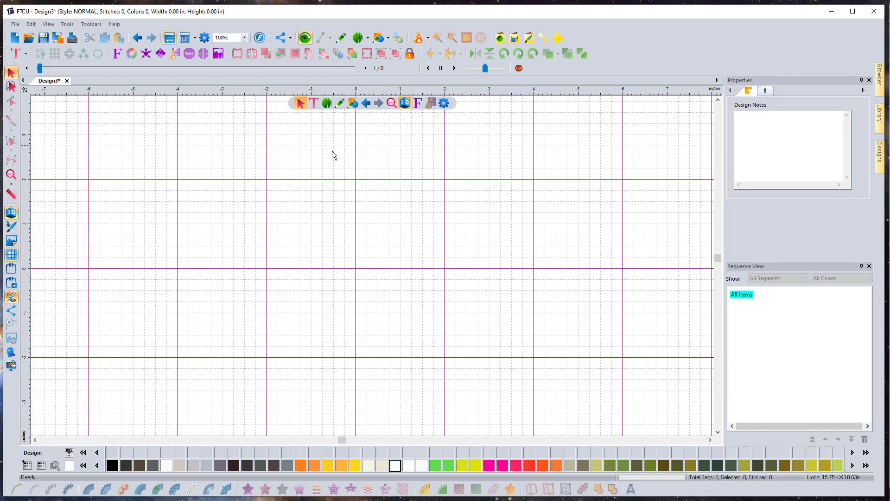
click(428, 38)
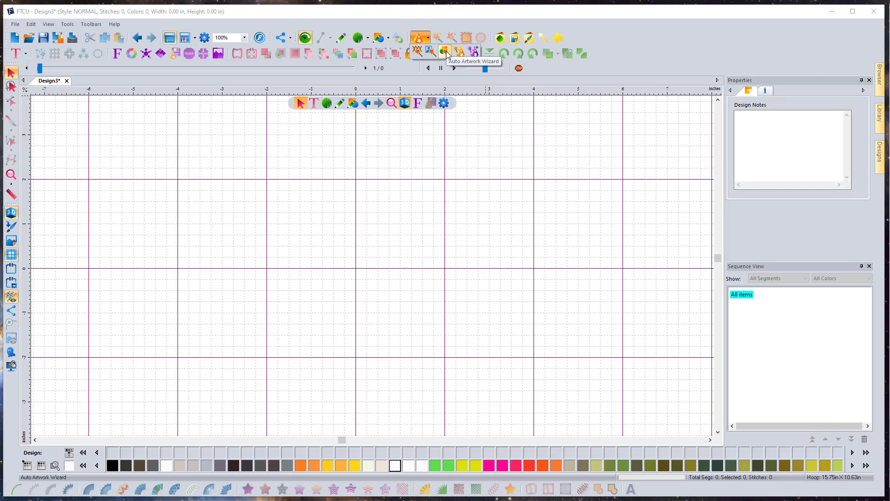
click(445, 54)
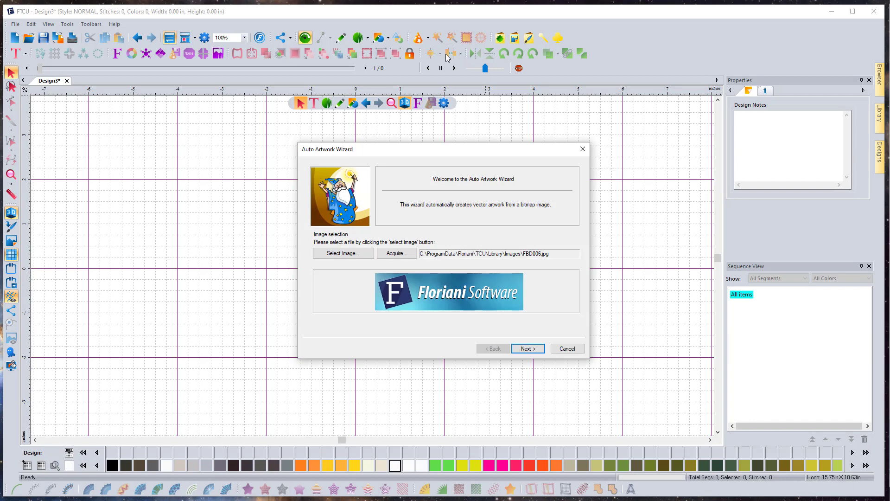
click(343, 253)
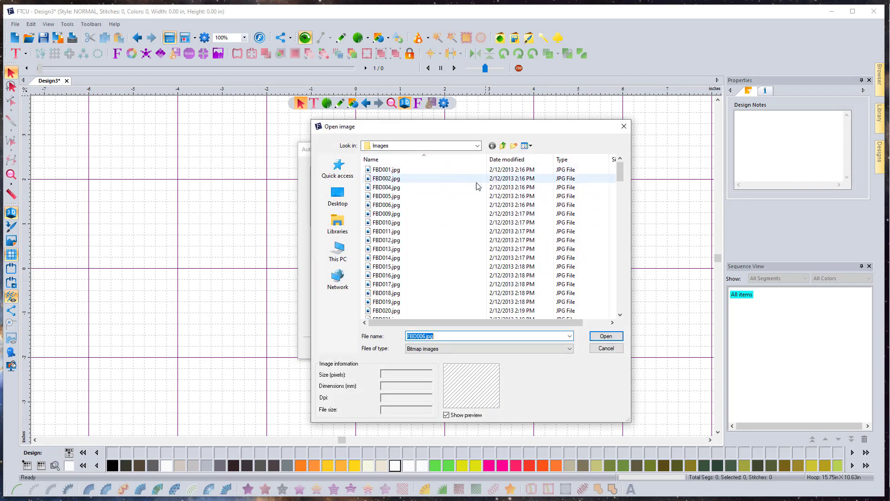
mouse_move(620, 173)
mouse_down()
mouse_move(620, 257)
mouse_move(626, 165)
mouse_up()
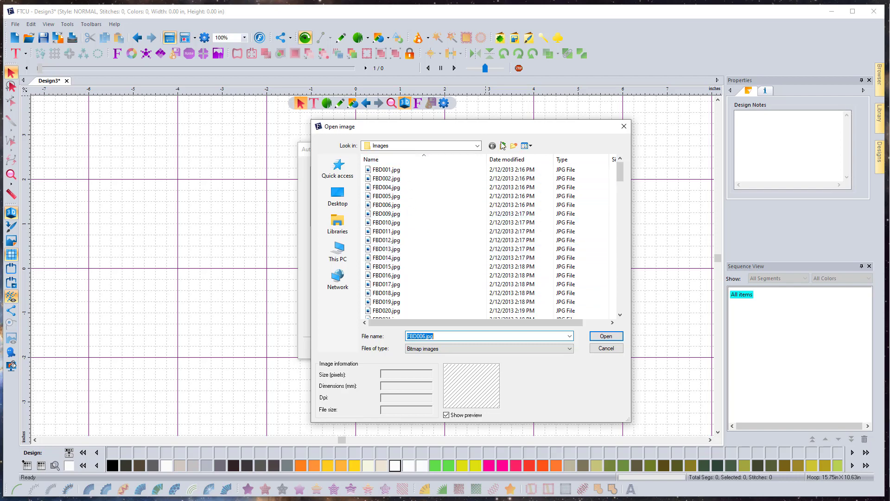
click(530, 147)
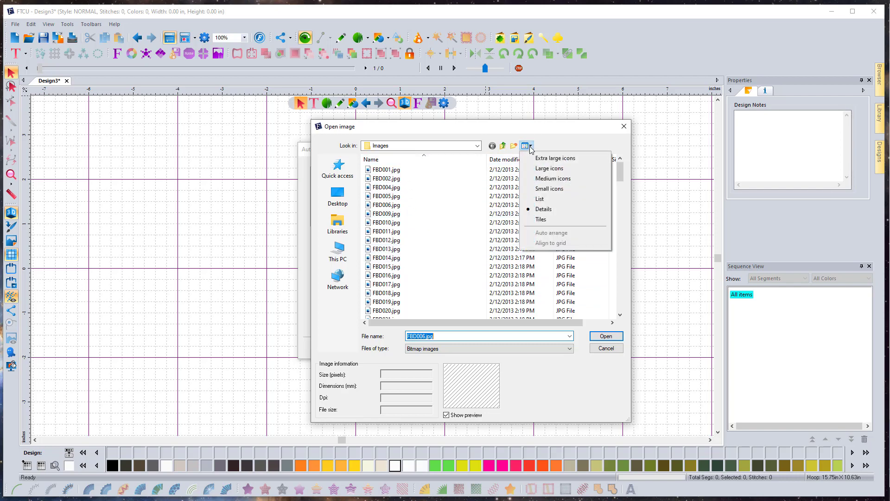
click(551, 170)
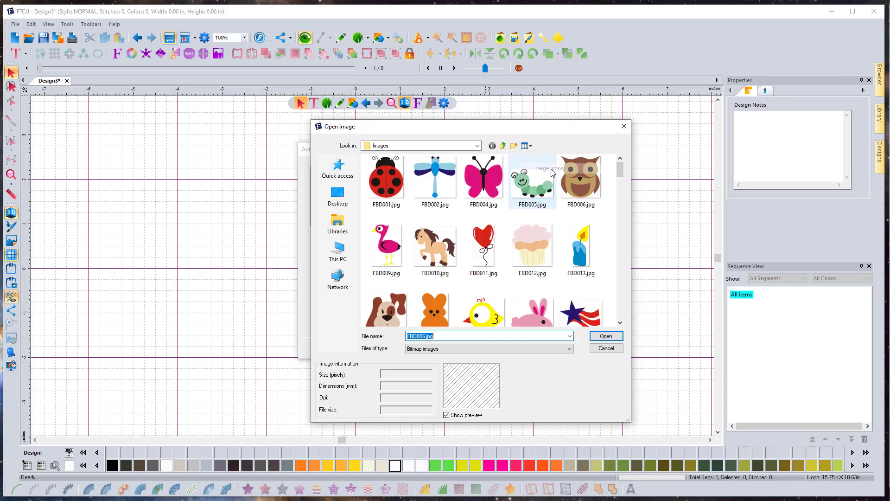
mouse_move(621, 173)
mouse_down()
mouse_move(621, 219)
mouse_move(620, 173)
mouse_up()
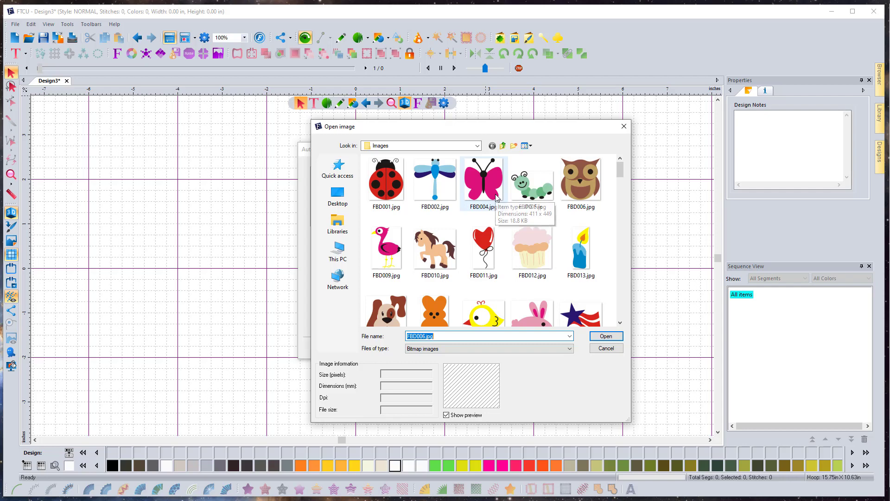
click(437, 249)
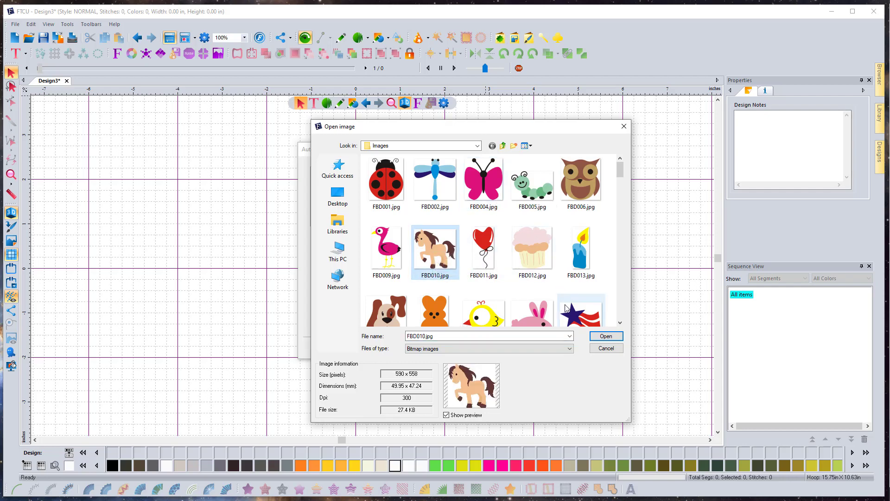
click(604, 338)
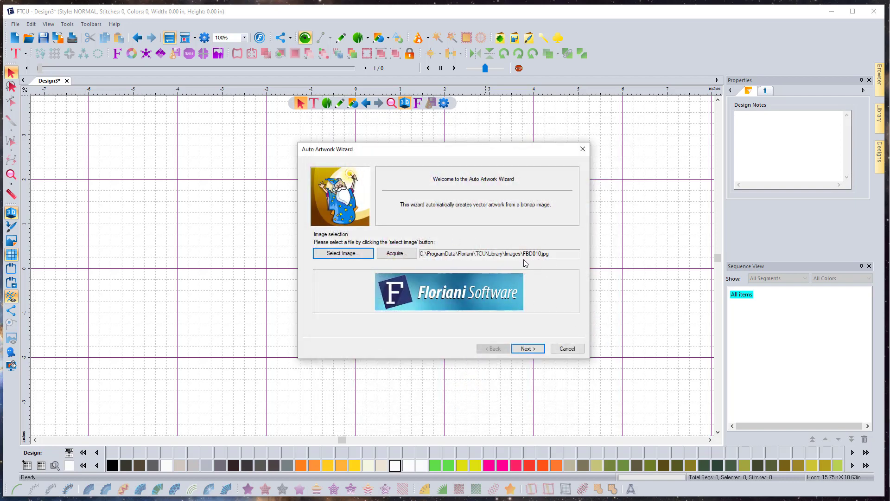
Vectorize the horse image at its original size with four colors, leaving the background color area unfilled
click(527, 349)
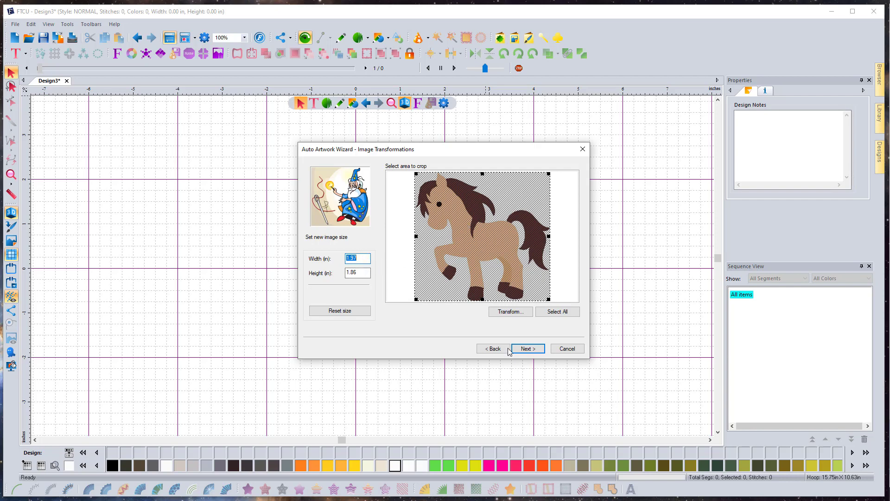
click(529, 349)
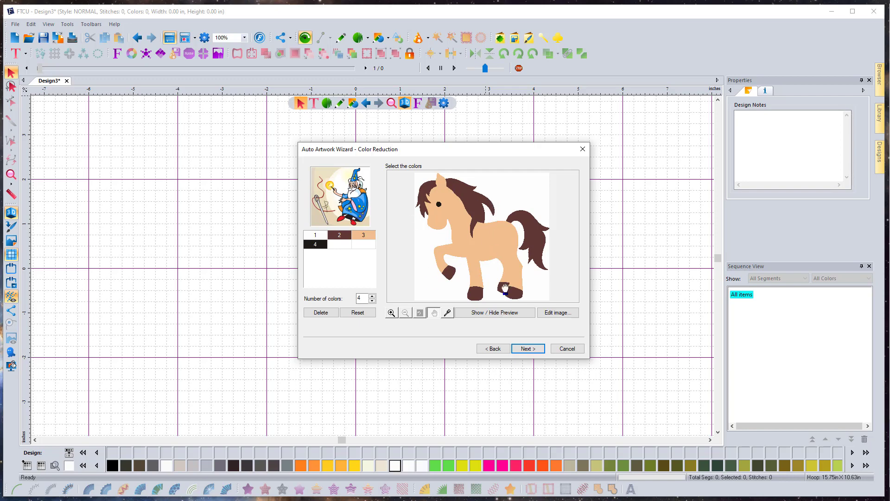
click(527, 349)
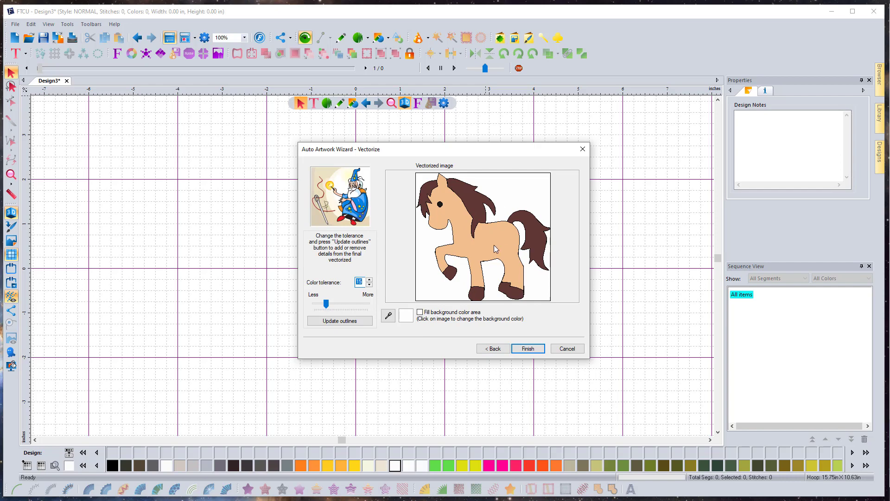
click(421, 313)
click(420, 312)
click(524, 348)
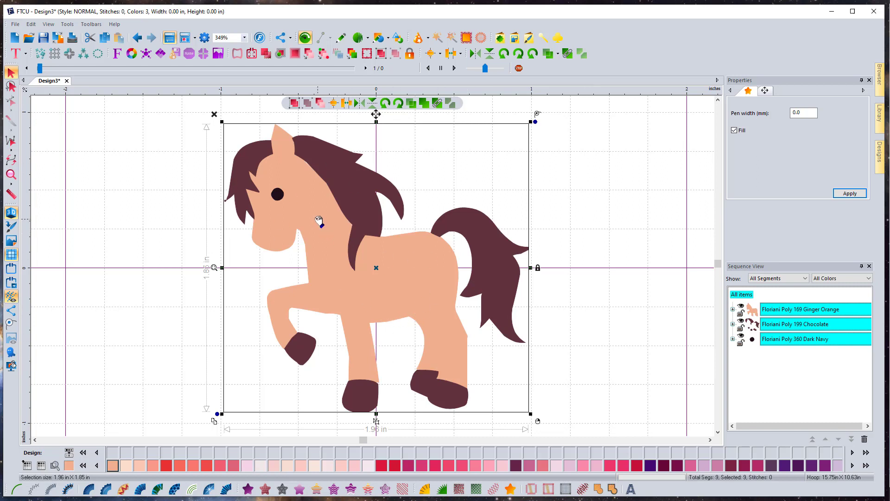
Show the whole horse artwork as outlines only, restore its fill, and deselect it
click(734, 131)
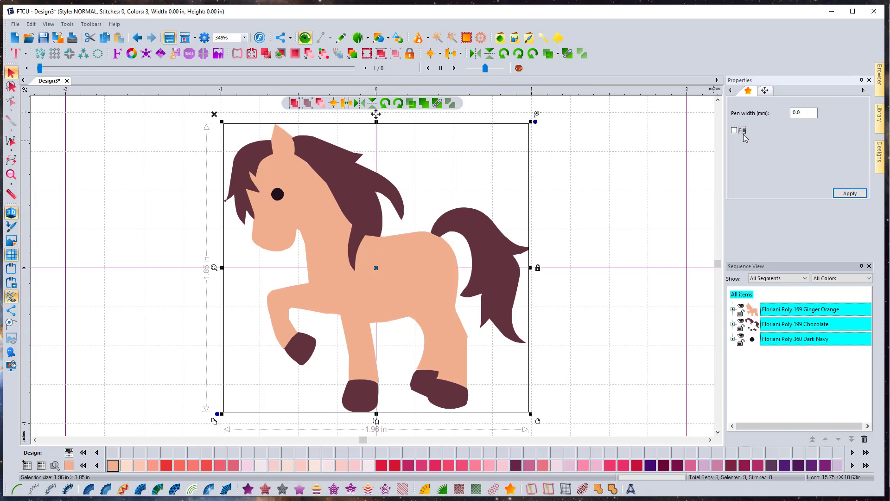
click(850, 193)
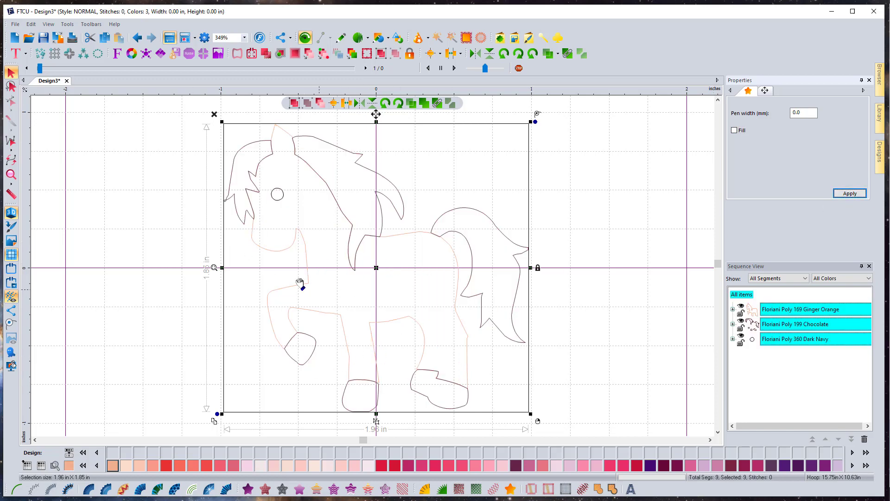
click(734, 130)
click(847, 192)
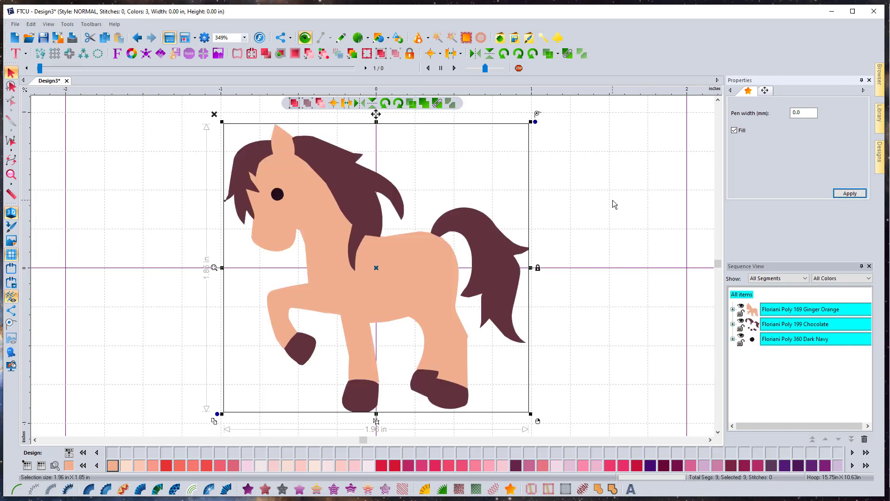
click(573, 263)
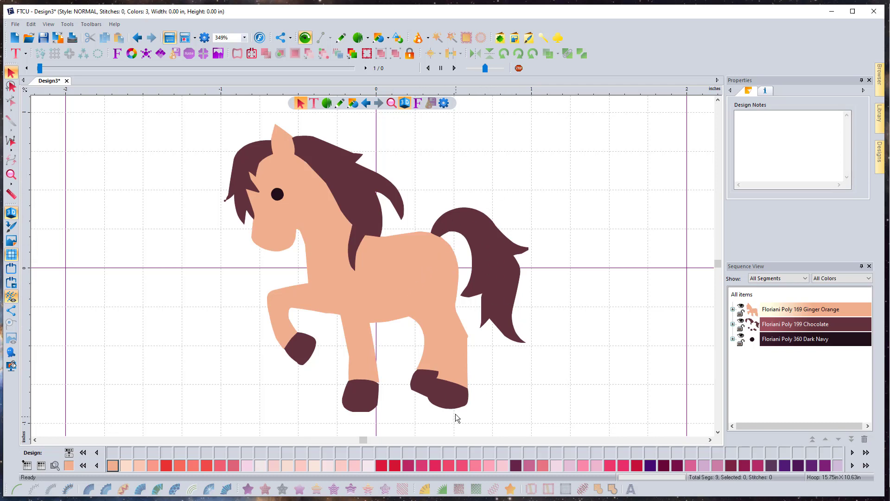
Measure across the horse's tail and convert the tail artwork to a standard fill
click(492, 245)
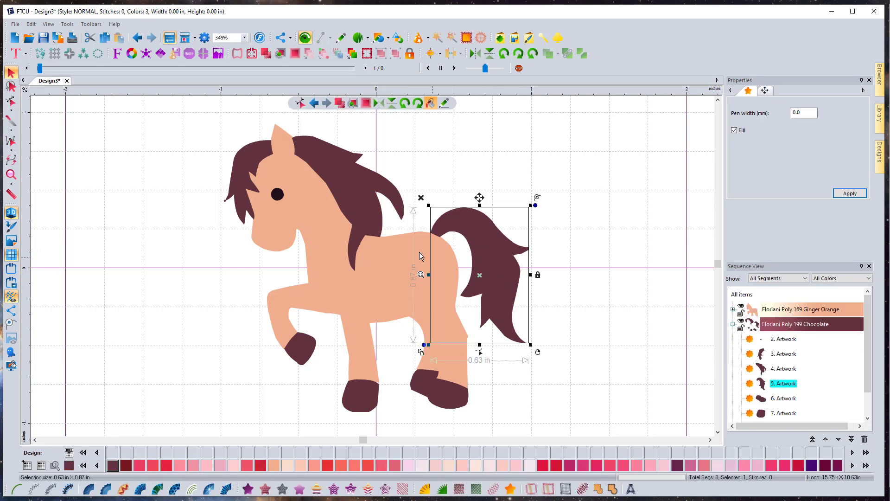
click(12, 195)
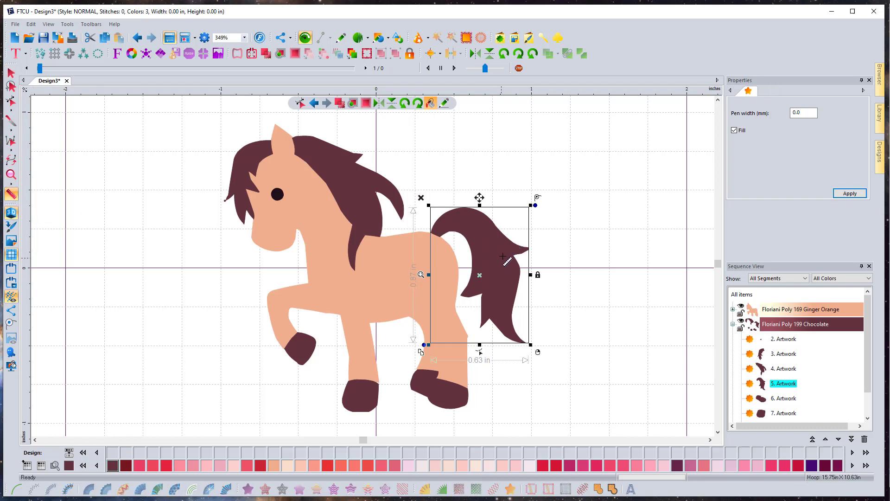
drag(473, 269, 515, 241)
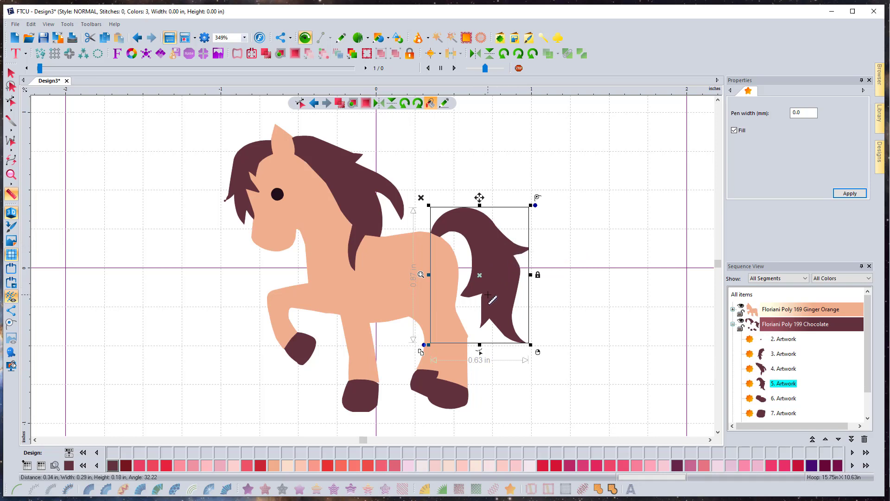
click(11, 73)
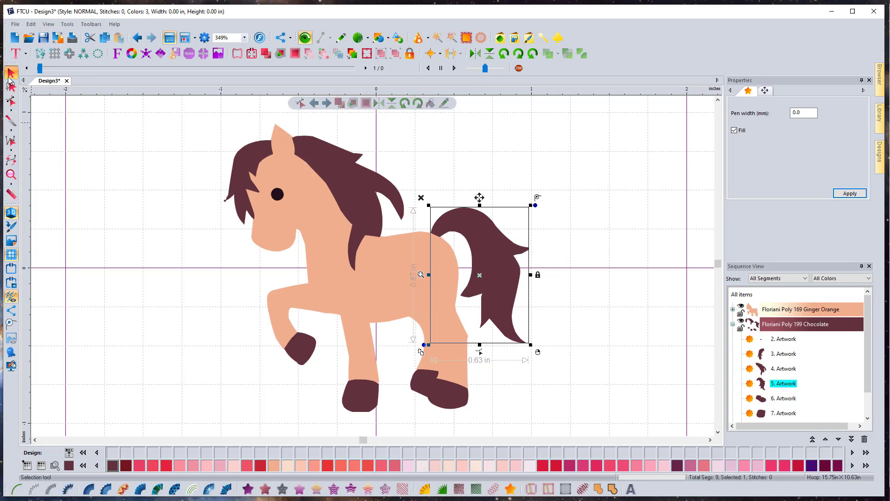
click(253, 486)
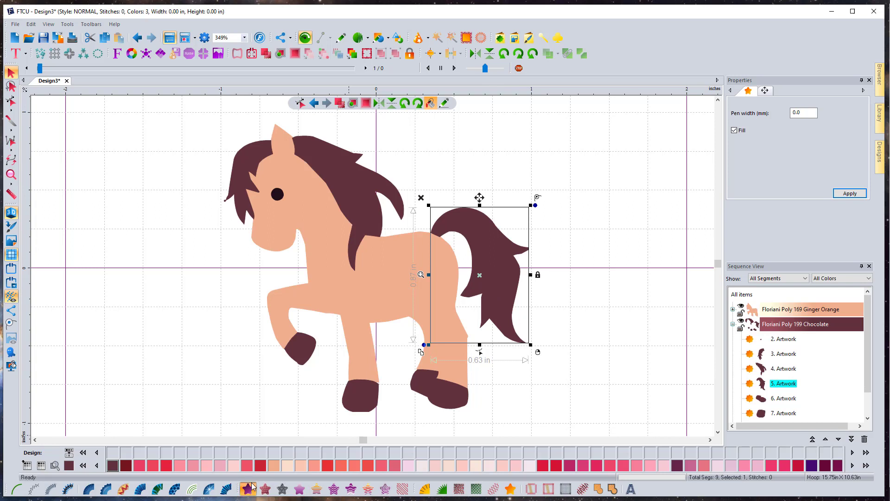
click(560, 268)
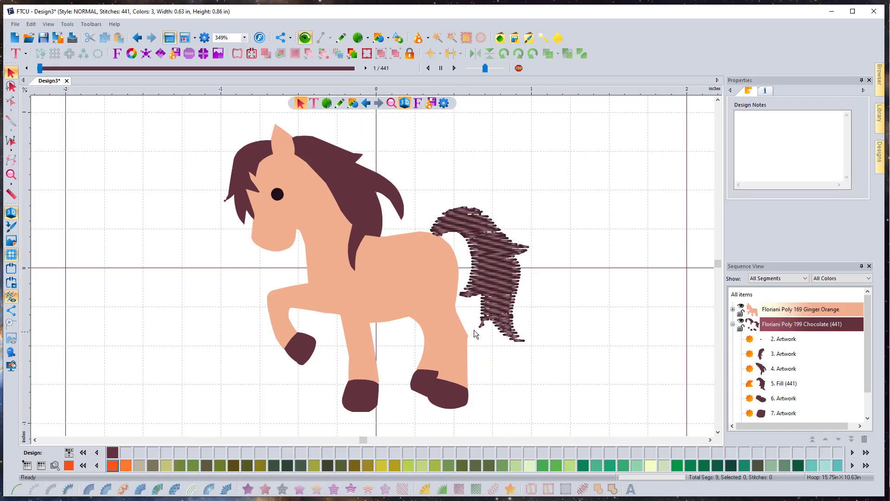
Measure across the horse's rear hoof
click(11, 194)
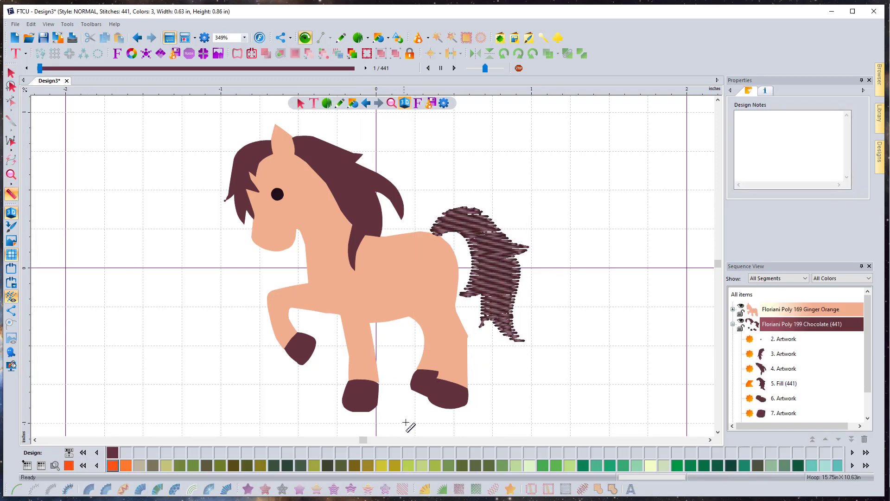
drag(438, 406, 452, 384)
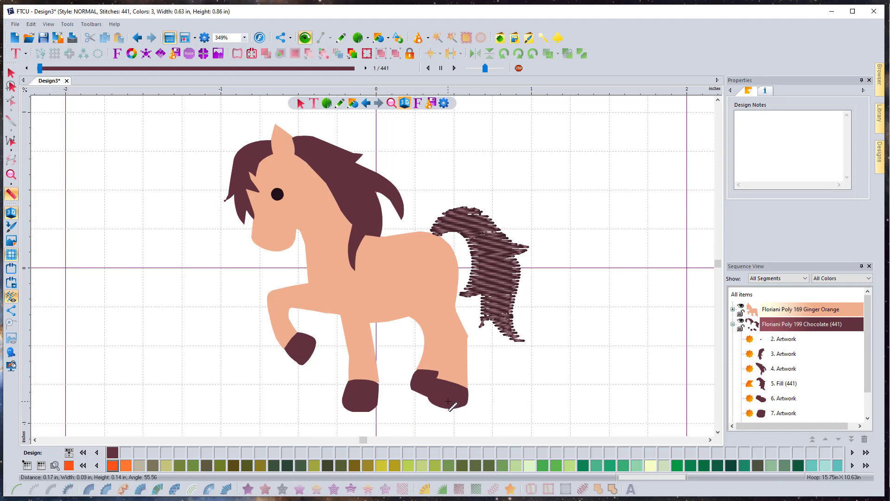
click(12, 73)
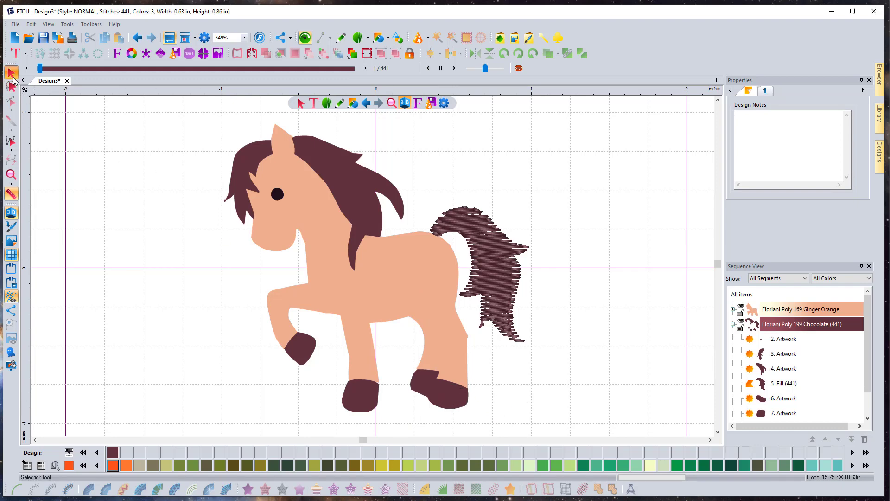
Try a satin path stitch on the rear hoof artwork and undo the conversion
click(450, 399)
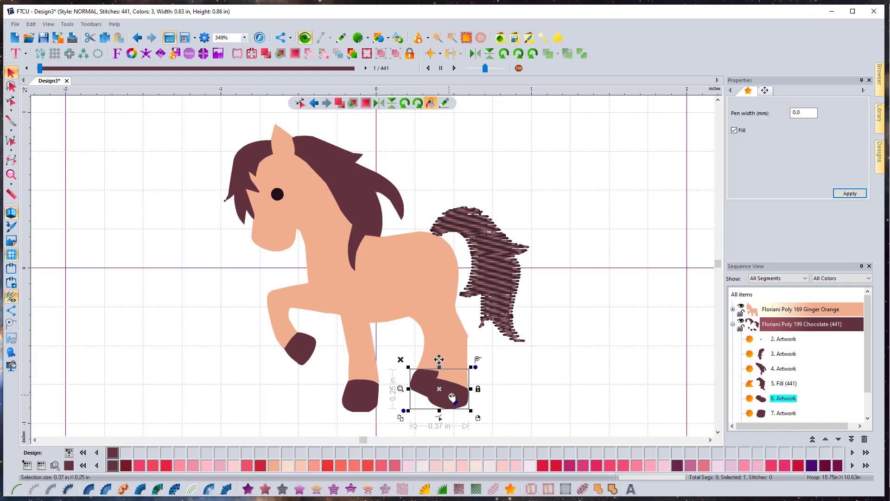
click(227, 491)
click(521, 399)
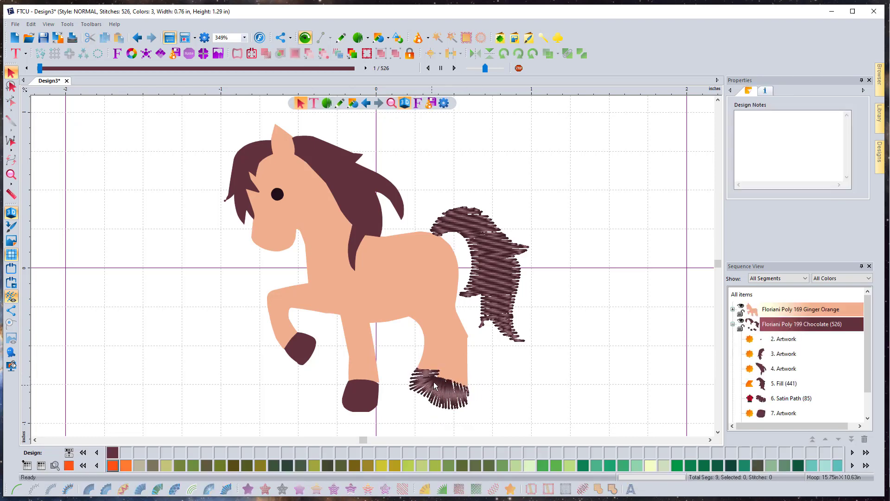
click(138, 37)
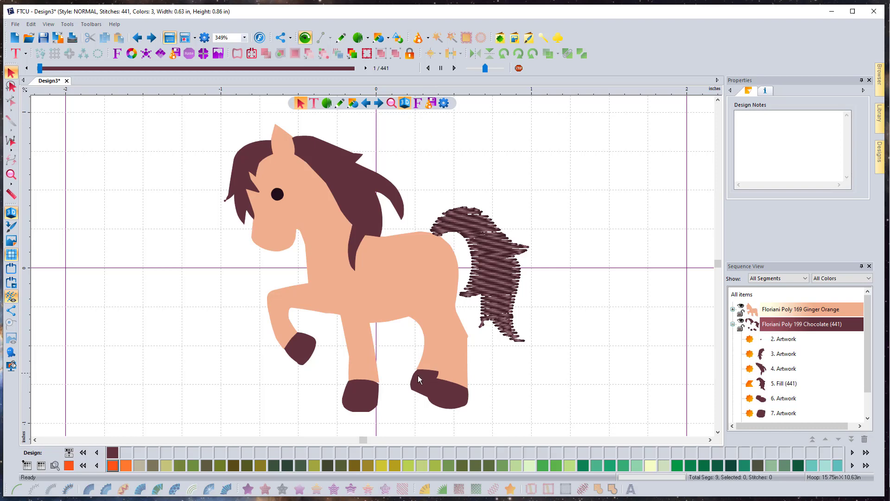
Convert the horse's rear hoof artwork to a satin path
click(450, 396)
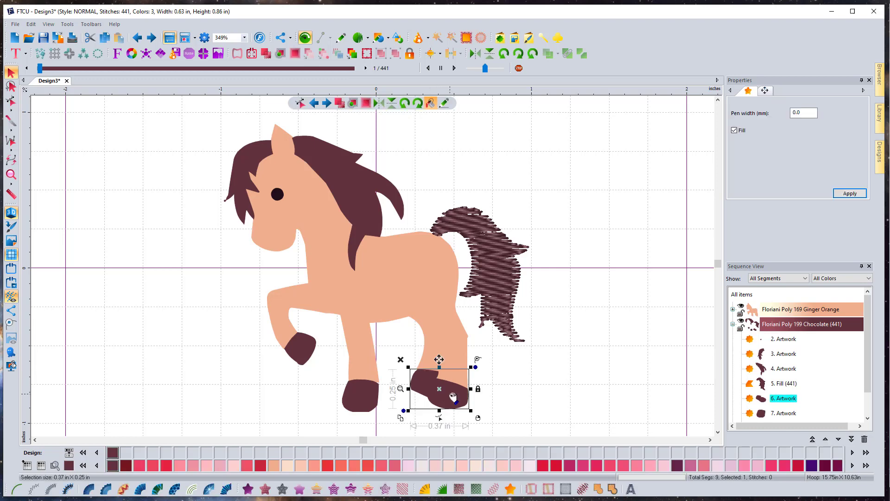
click(226, 489)
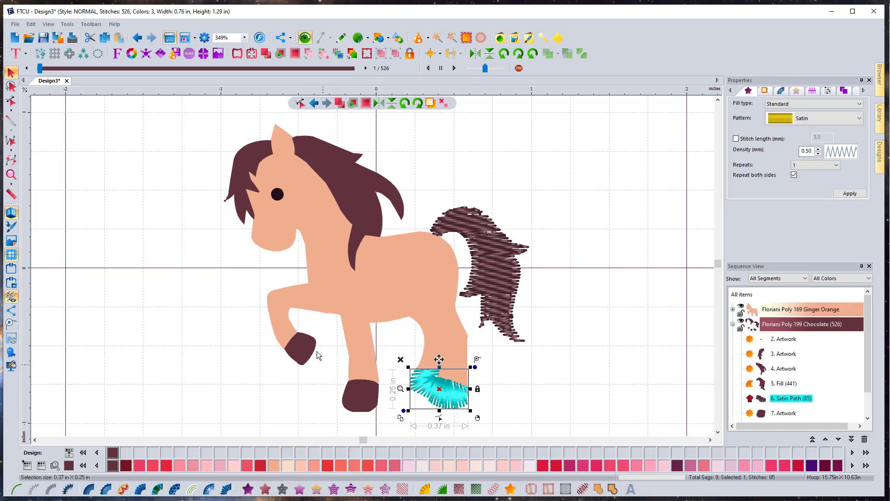
Select the hoof of the horse's standing front leg and measure across it from bottom to top
click(357, 399)
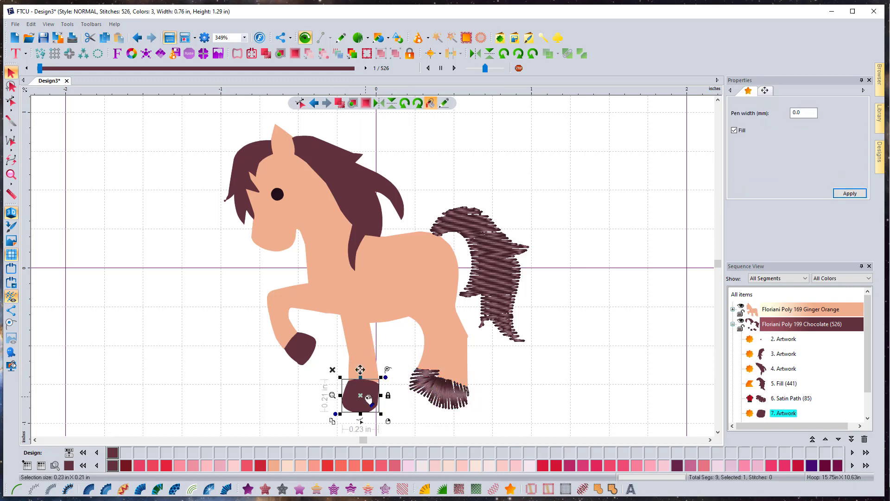
click(12, 194)
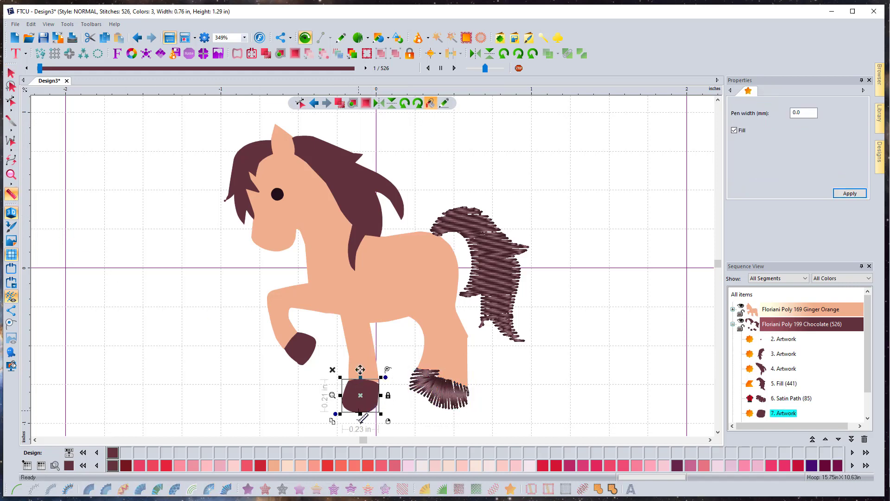
drag(360, 415, 363, 385)
click(11, 73)
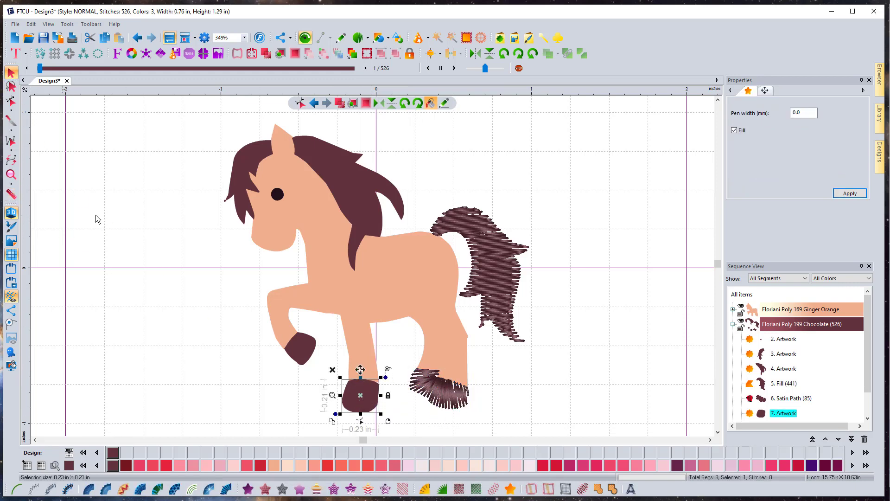
Convert the hoof artwork of the standing front leg and of the raised front leg to satin paths
click(225, 489)
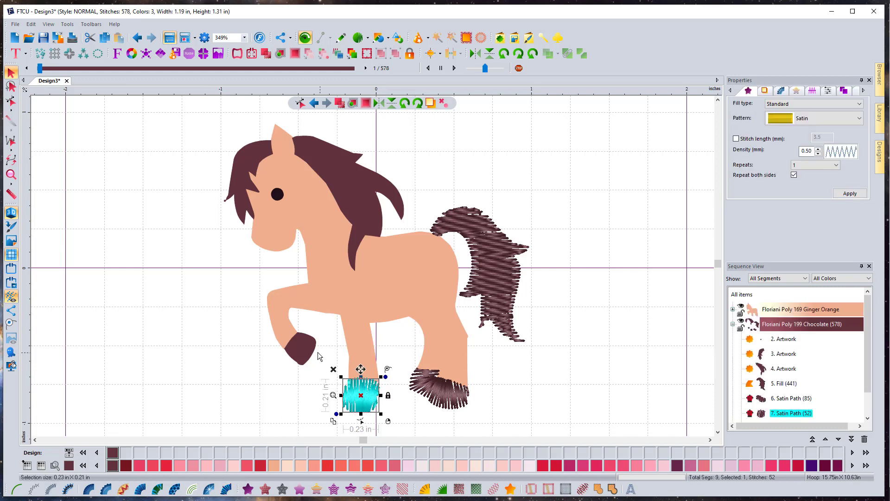
click(300, 348)
click(225, 489)
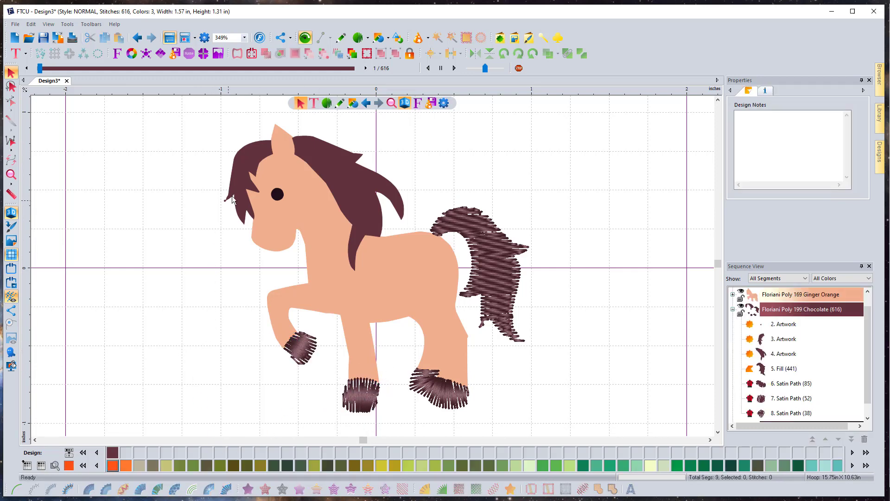
Measure across the horse's forelock and convert its artwork to a satin path
click(257, 157)
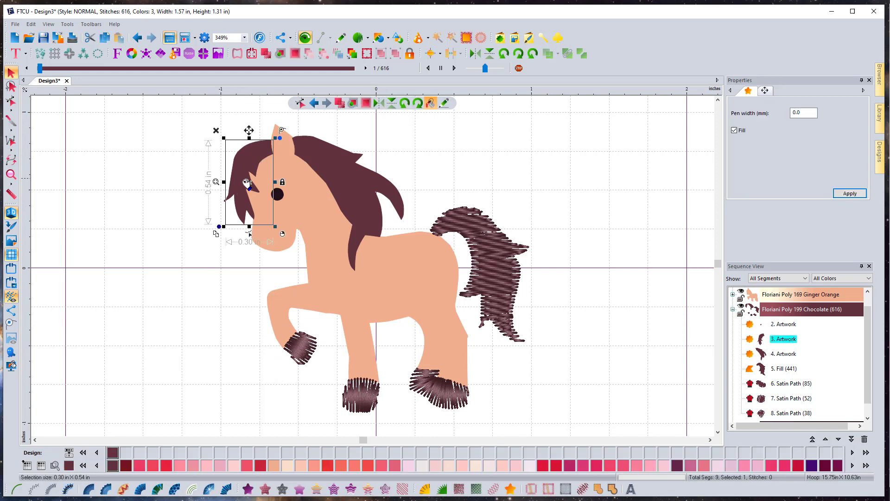
click(11, 195)
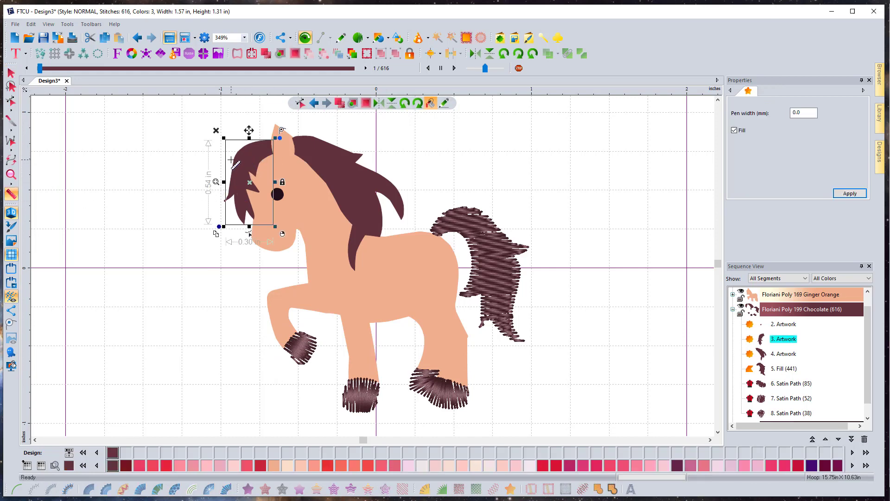
drag(234, 163, 260, 174)
click(11, 73)
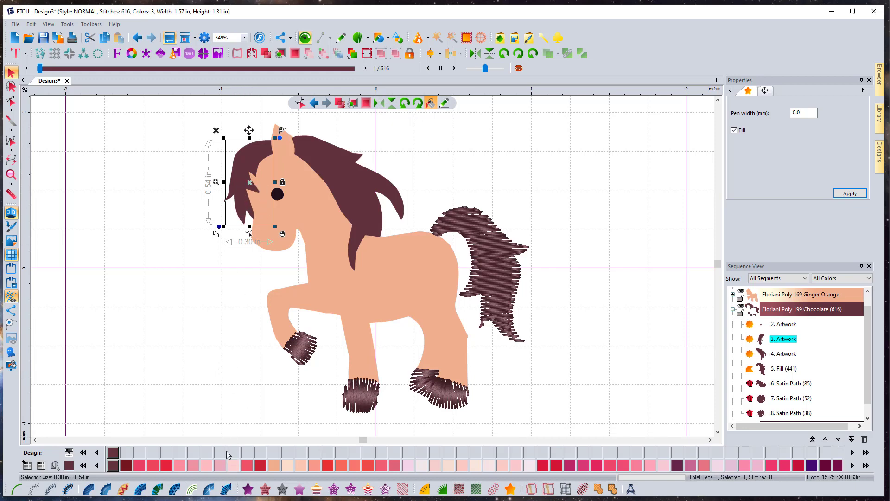
click(227, 488)
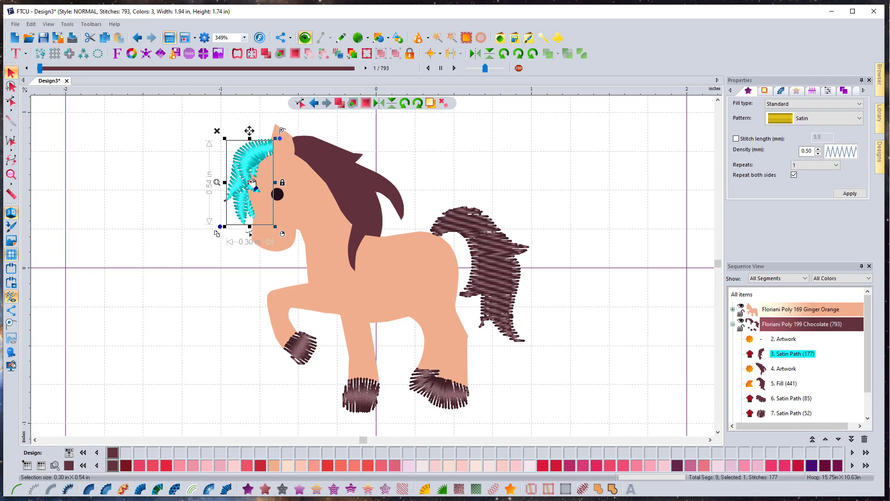
click(208, 173)
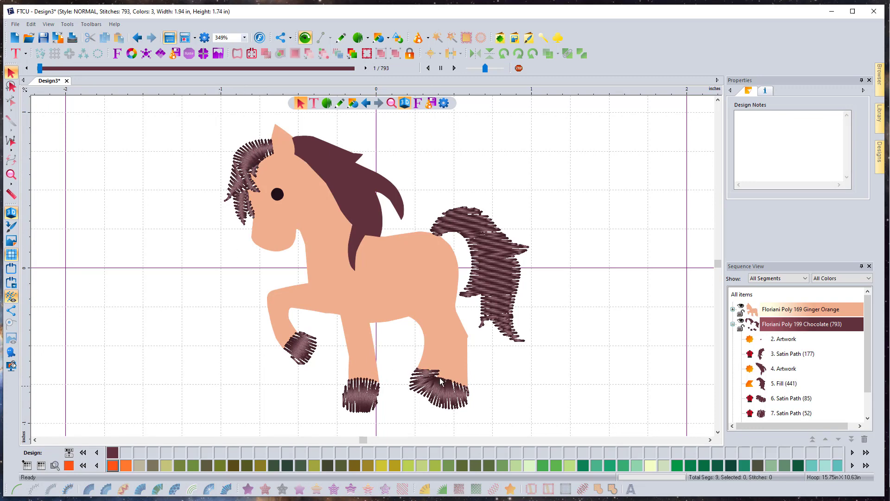
Measure across the widest part of the mane on the neck and convert its artwork to a satin path
click(341, 176)
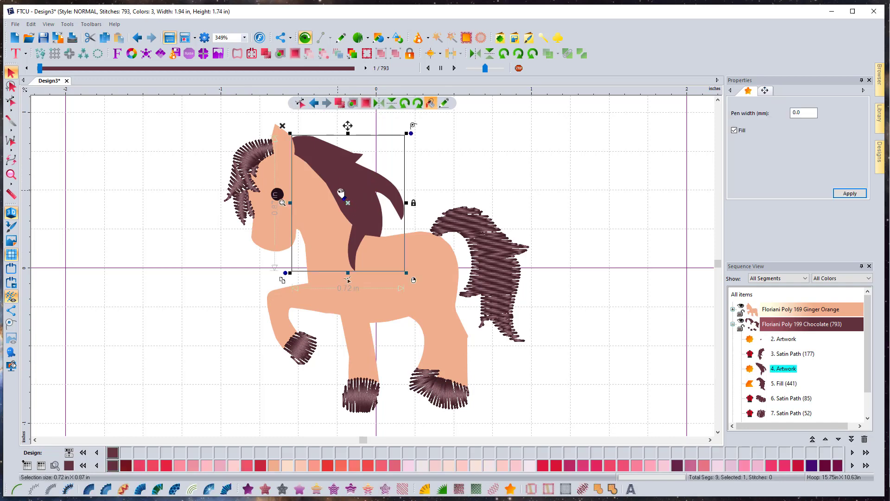
click(11, 194)
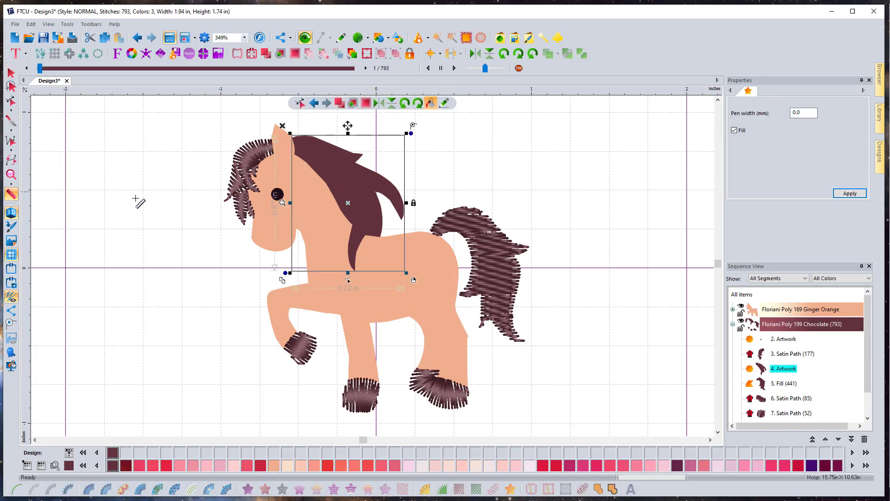
drag(333, 198, 378, 174)
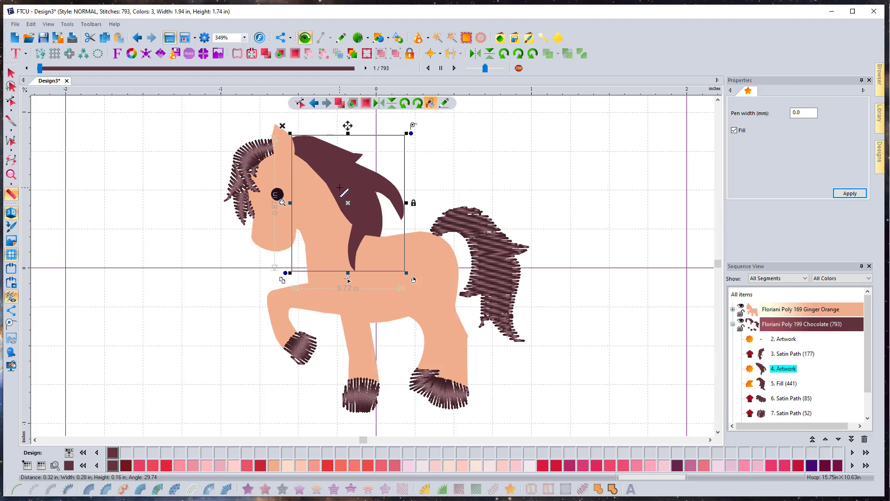
click(11, 73)
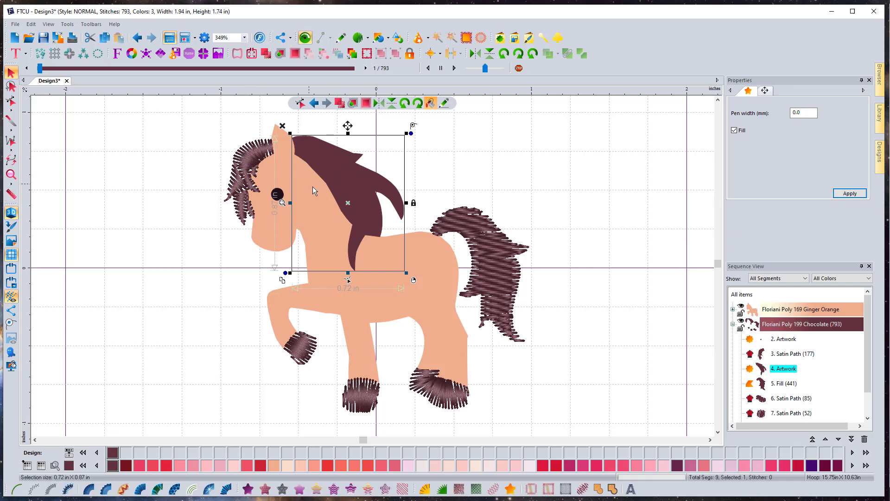
click(226, 489)
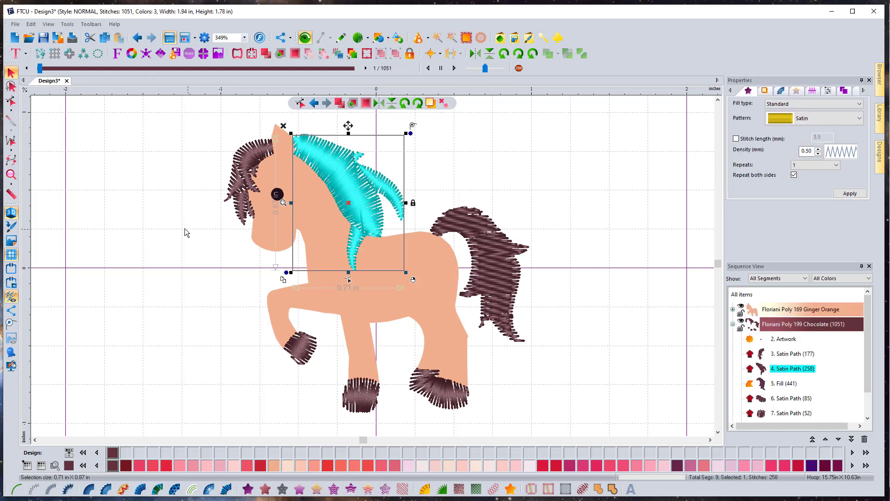
click(145, 205)
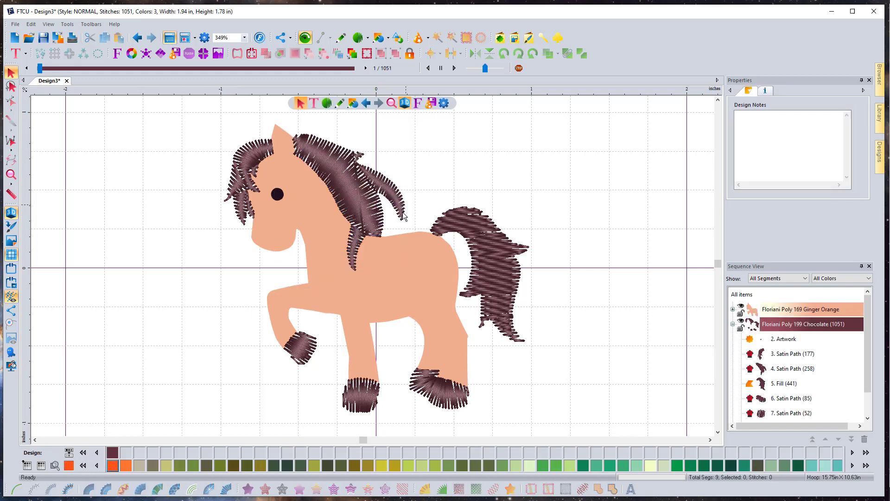
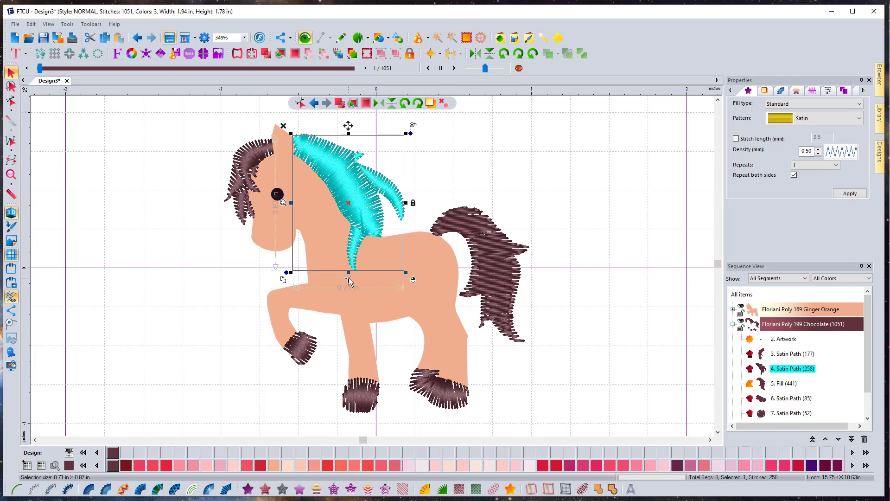
click(424, 163)
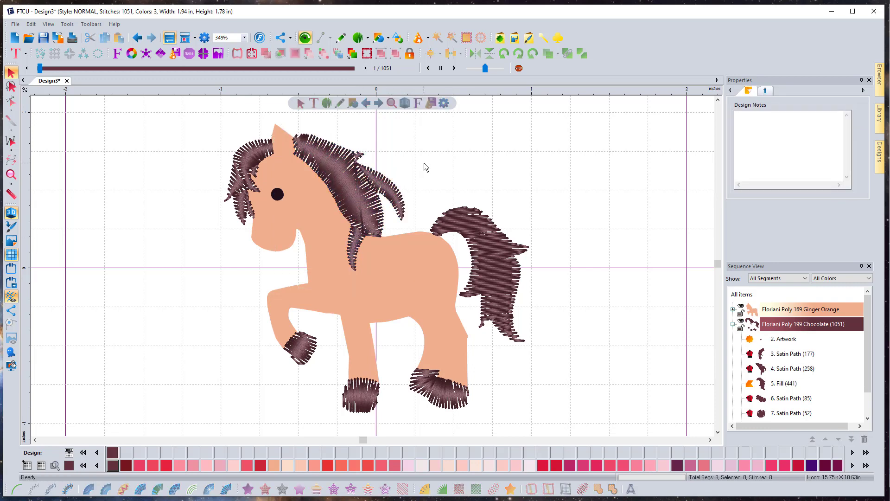
Set the satin mane's start point at the tip of its rear strand and its stop point at the tip of its lowest strand
click(350, 177)
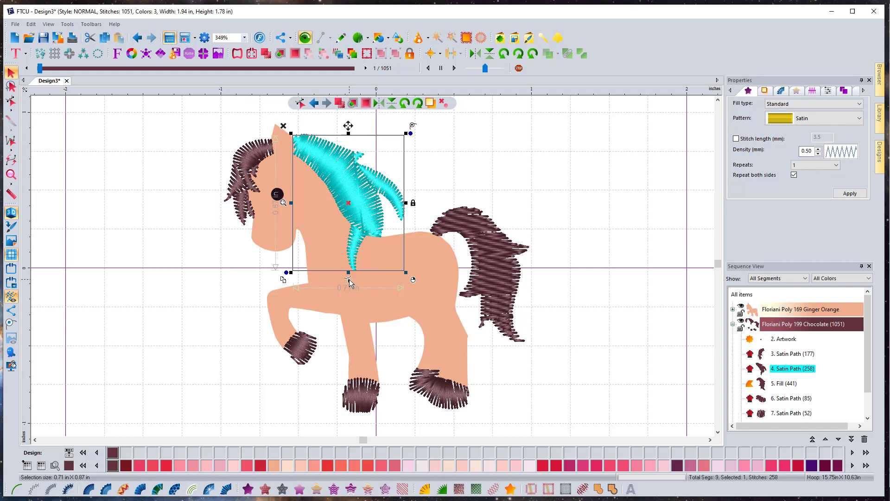
key(e)
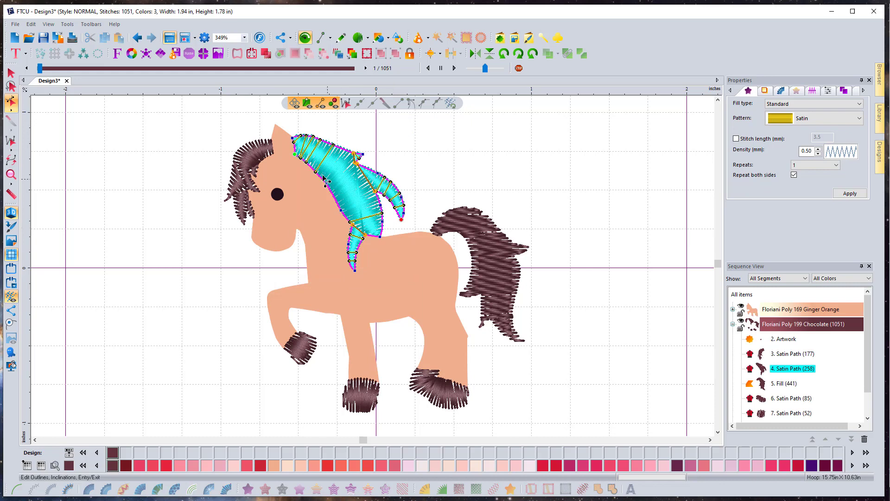
click(293, 153)
drag(402, 223, 361, 274)
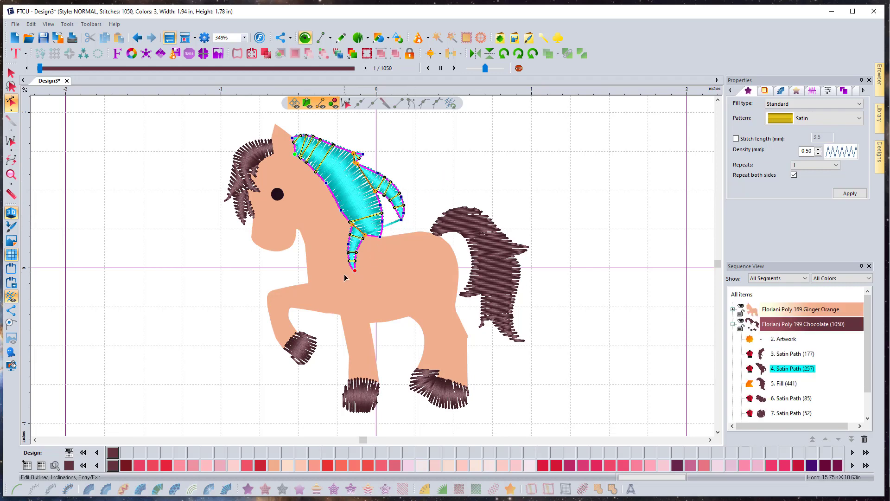
drag(354, 271, 382, 239)
click(379, 237)
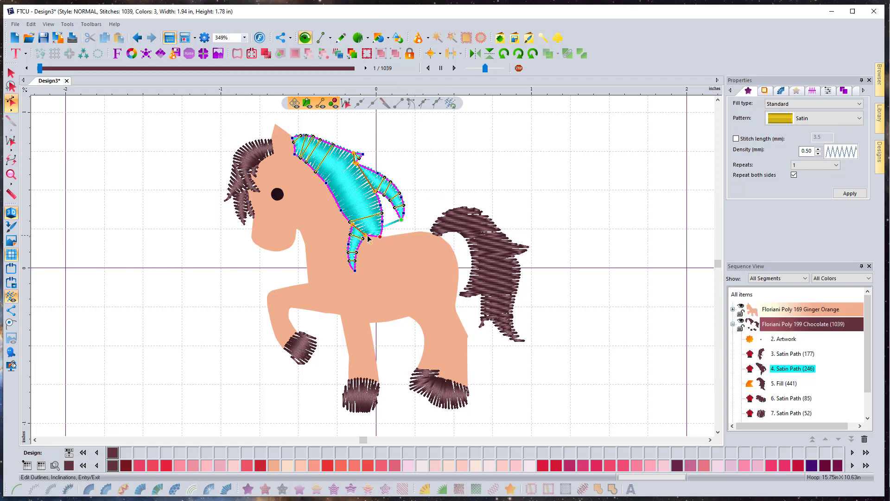
click(370, 266)
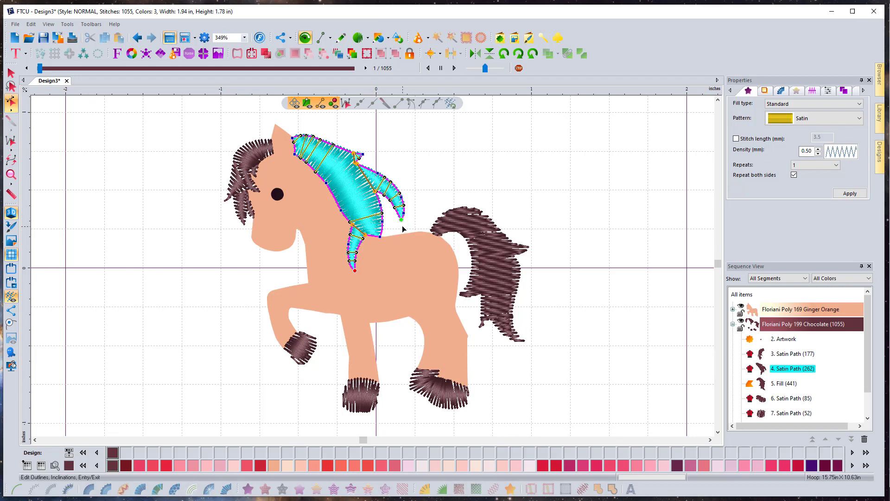
click(12, 73)
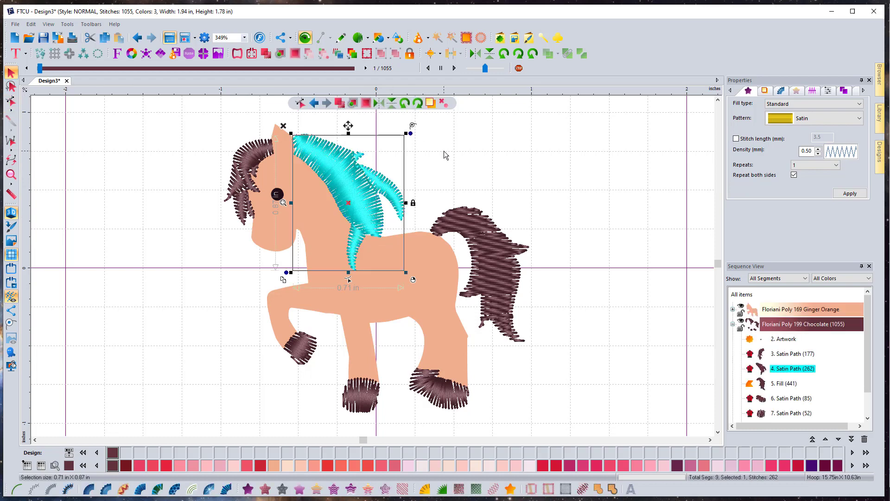
click(431, 172)
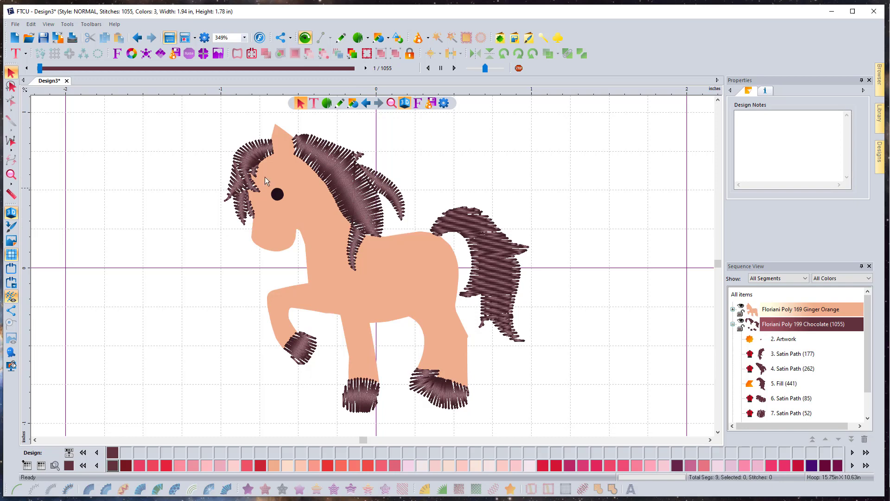
Convert the horse's Ginger Orange body artwork to a fill
click(348, 170)
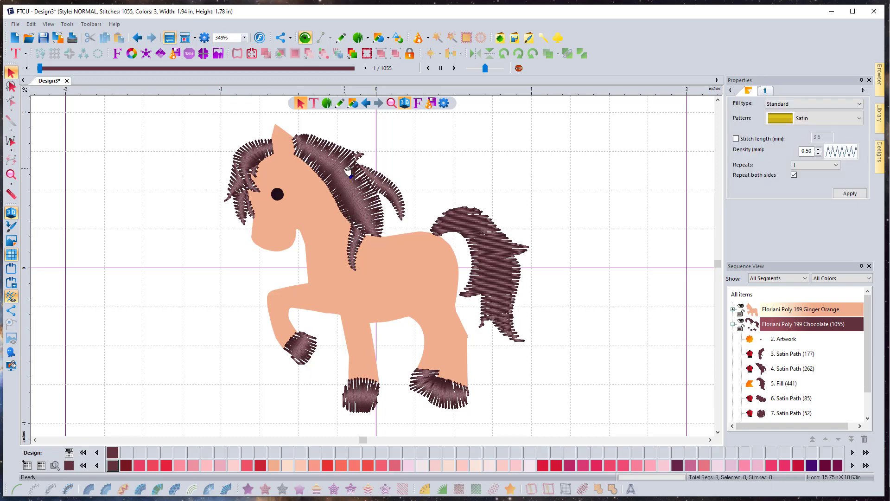
click(345, 285)
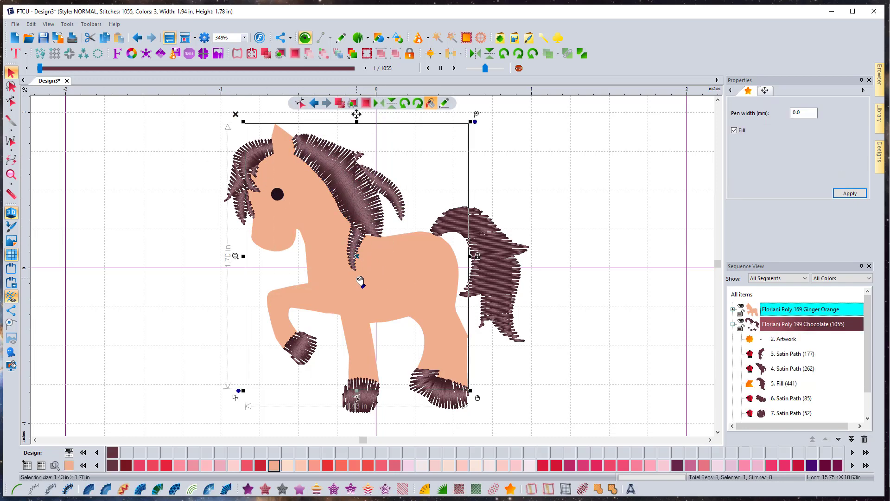
key(Escape)
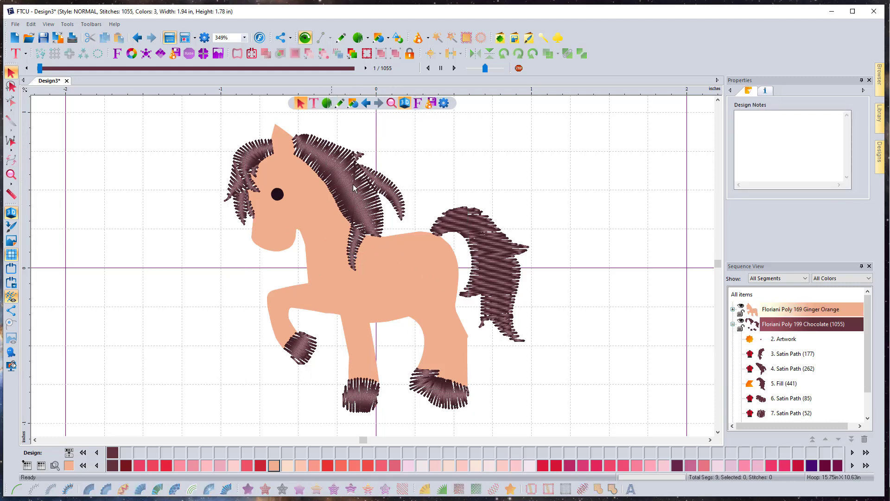
click(392, 279)
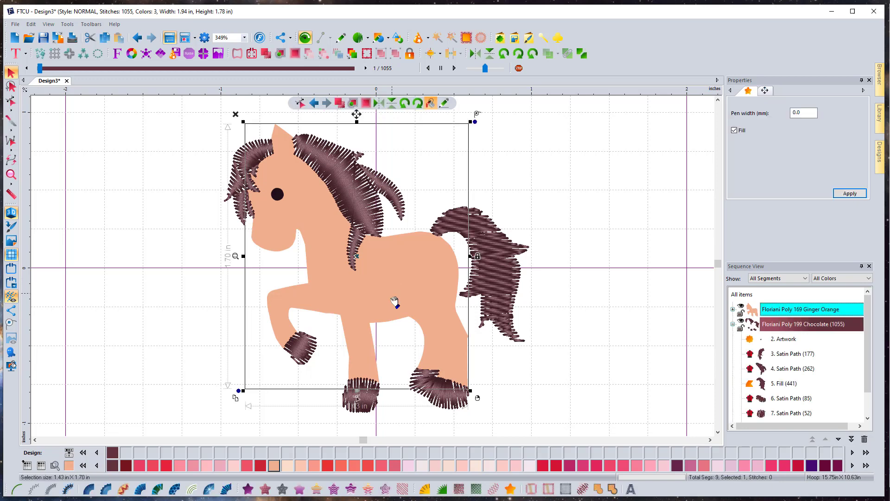
click(248, 489)
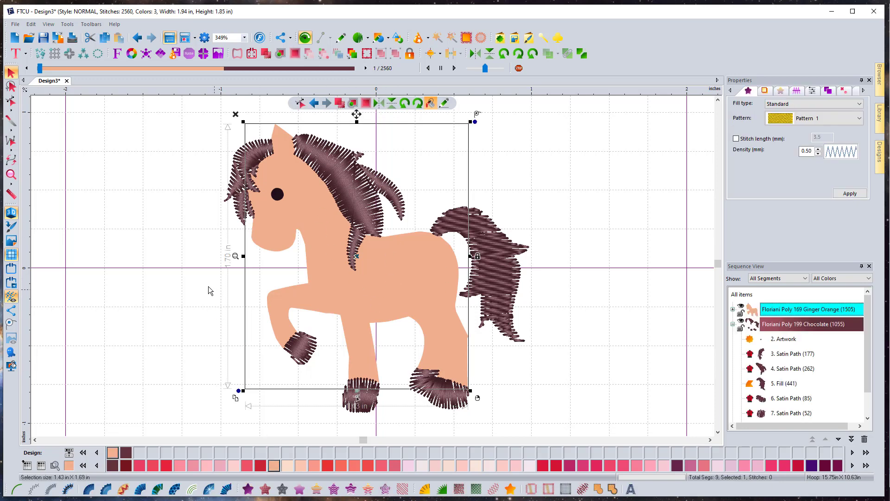
Convert the Dark Navy eye artwork to stitches
scroll(807, 394, down, 1)
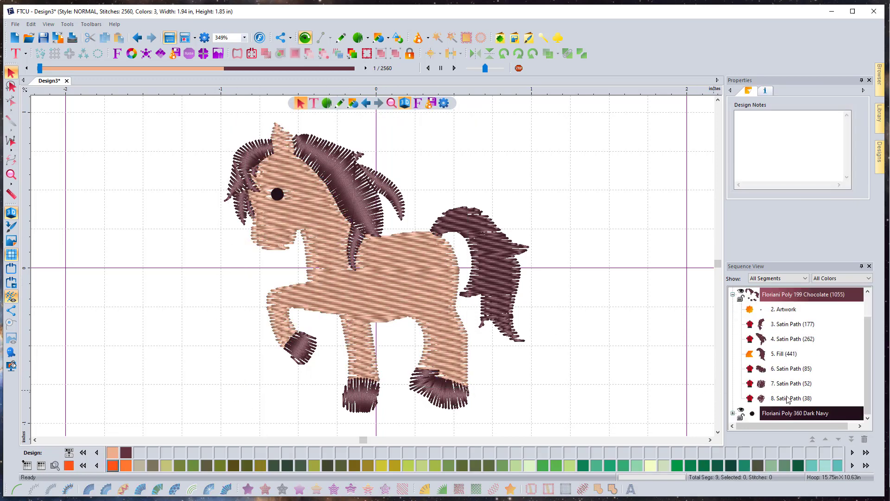
click(788, 413)
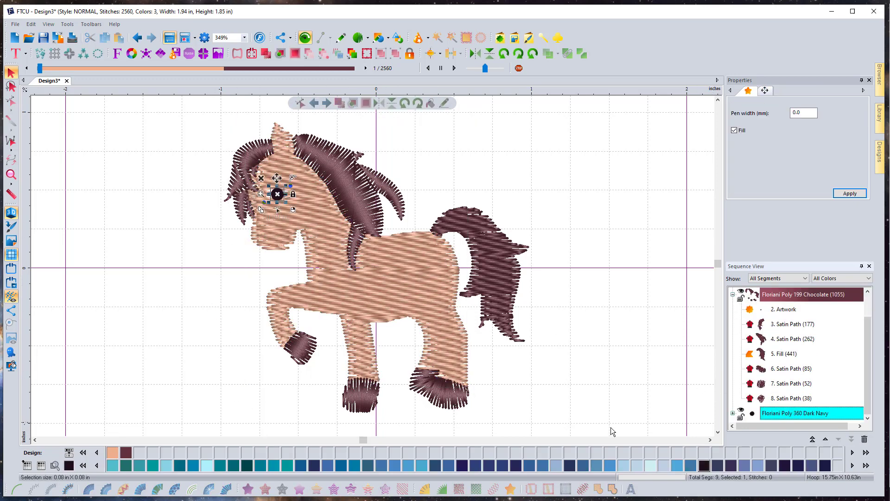
click(205, 285)
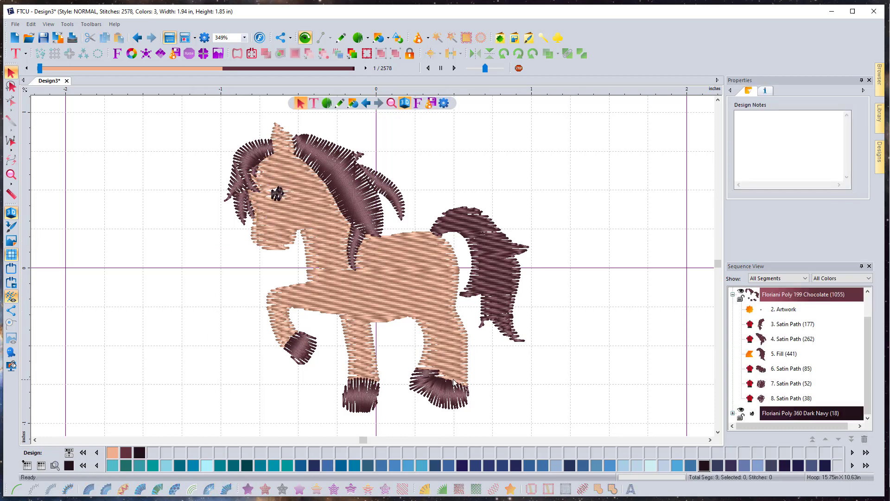
Try a satin path on the horse's tail and convert it back to a fill
click(494, 306)
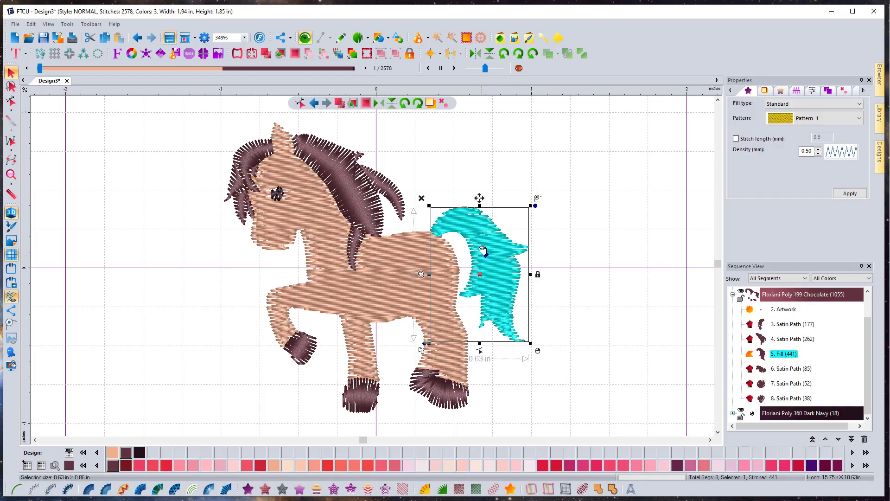
click(226, 489)
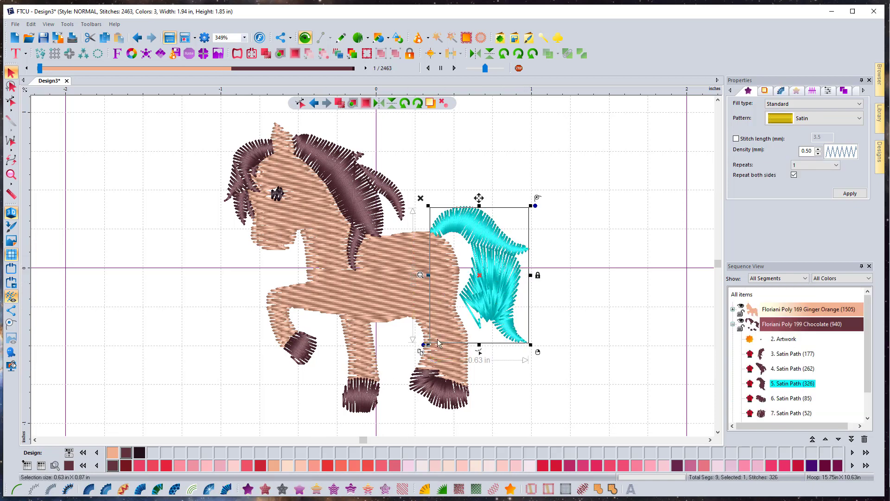
click(248, 489)
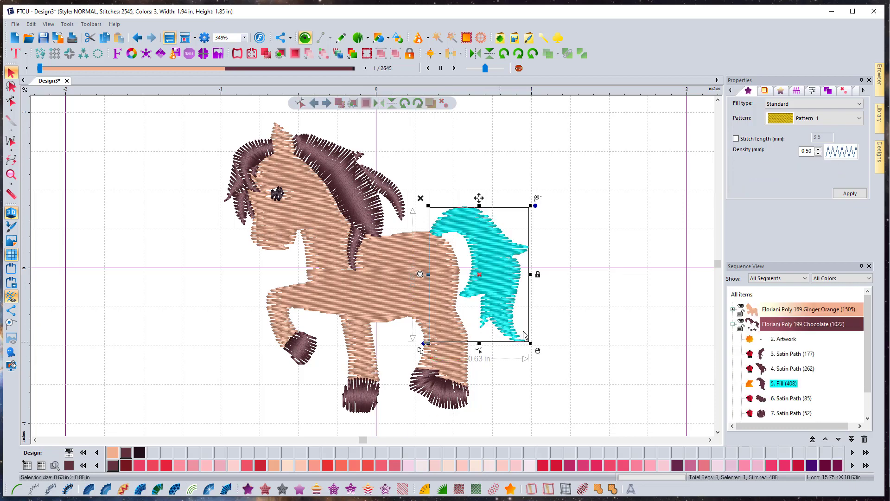
Convert the mane on the horse's neck from a satin path to a fill
click(381, 205)
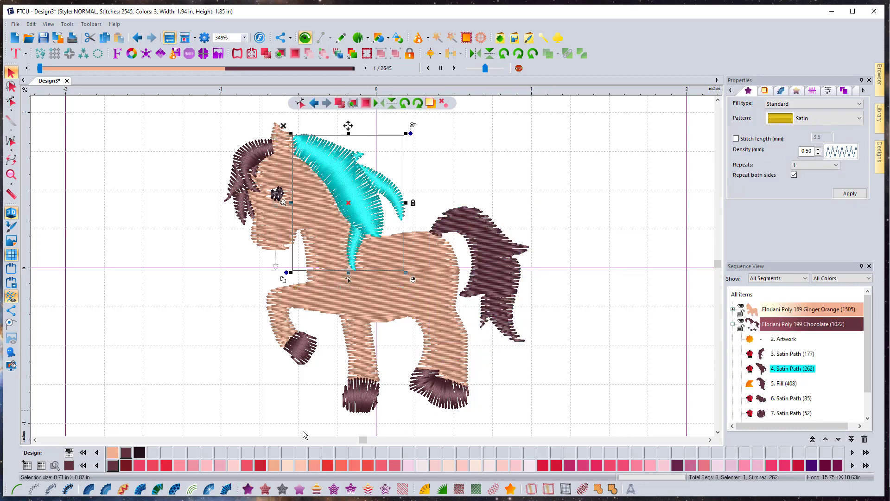
click(248, 488)
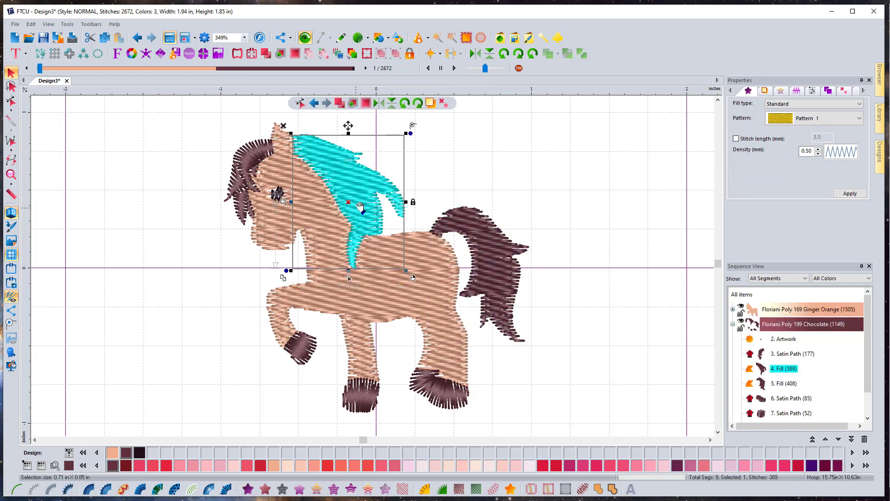
Convert the mane on the horse's neck from a fill to a satin path
click(381, 204)
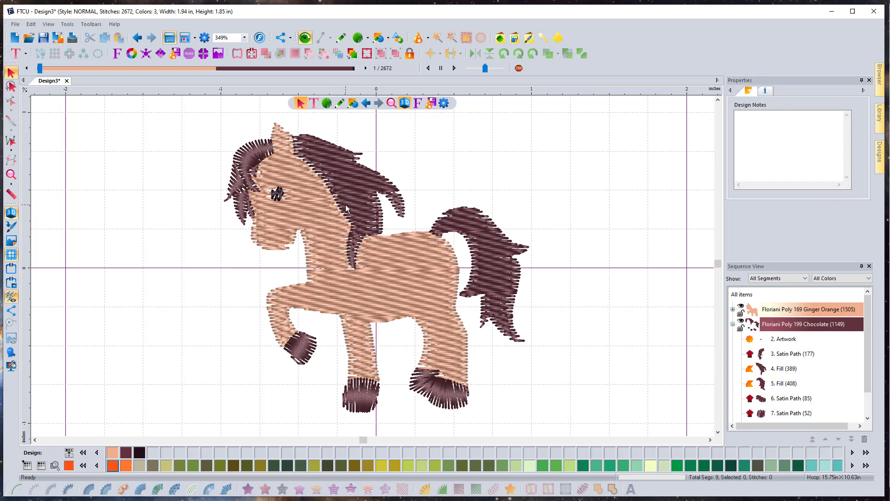
click(351, 183)
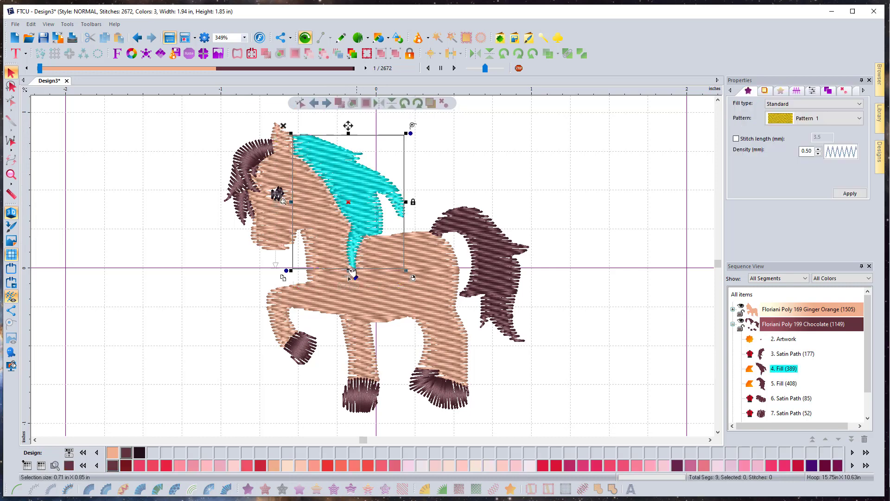
click(226, 489)
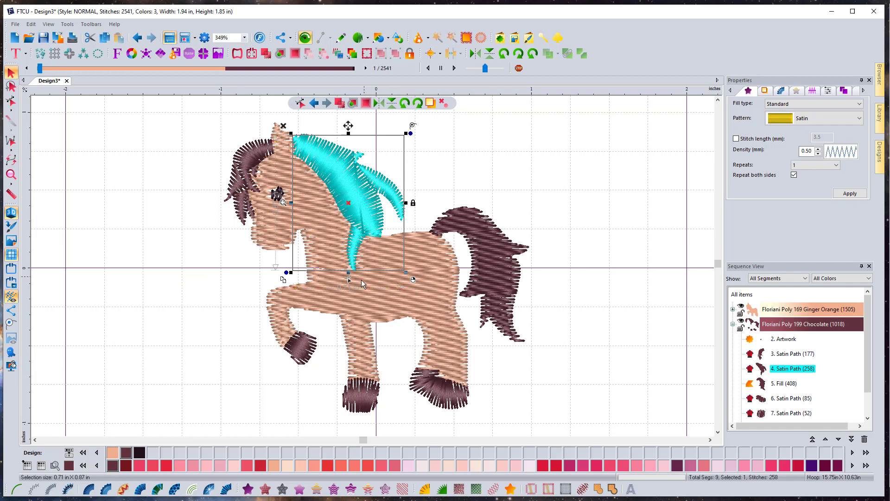
Move the neck mane's start point to the tip of its loose lock and its stop point to the small upper spike
double_click(380, 235)
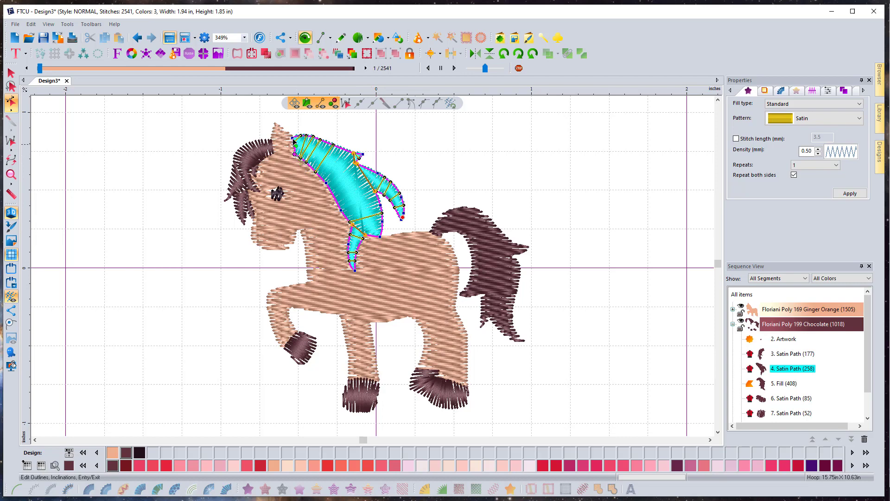
click(384, 237)
click(385, 238)
click(352, 224)
click(337, 172)
click(362, 154)
click(380, 237)
click(334, 197)
drag(334, 197, 364, 154)
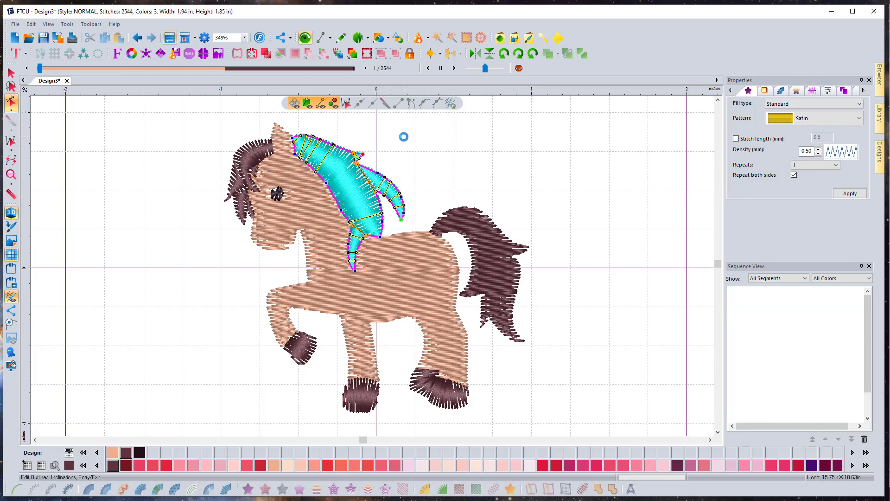
click(11, 73)
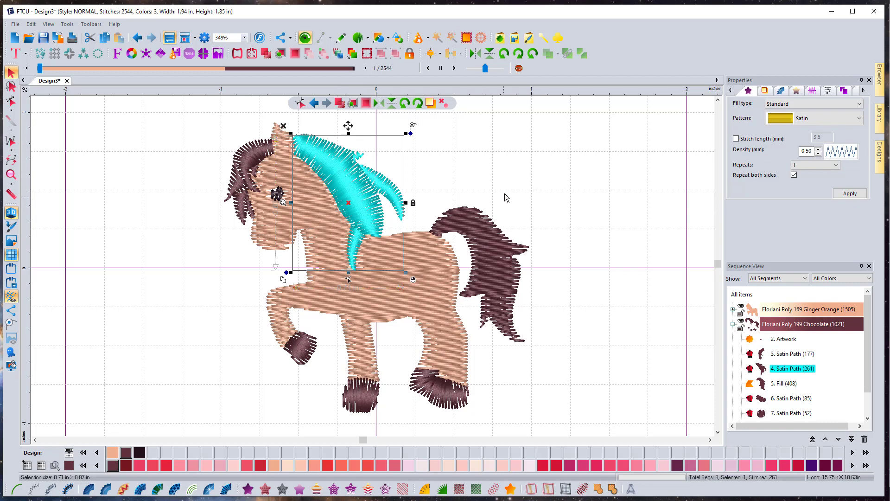
click(537, 176)
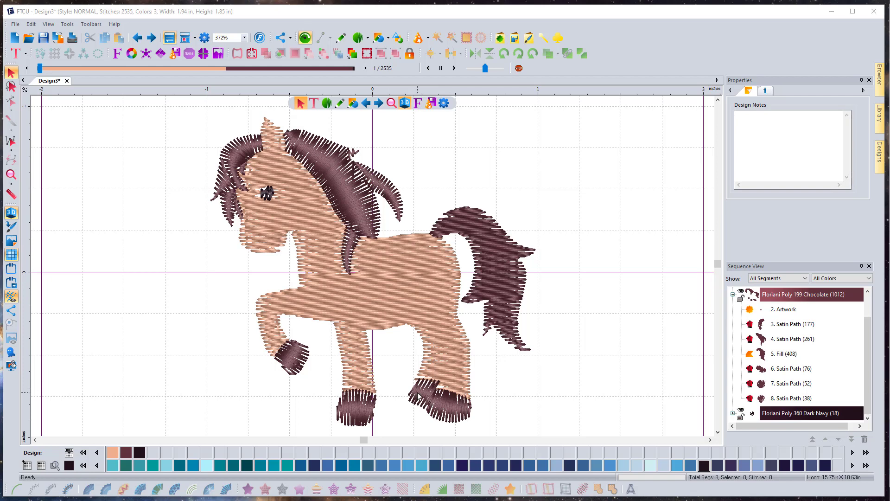
Inspect the outline and inclinations of the rear hoof's satin path, and convert it back to artwork
click(436, 407)
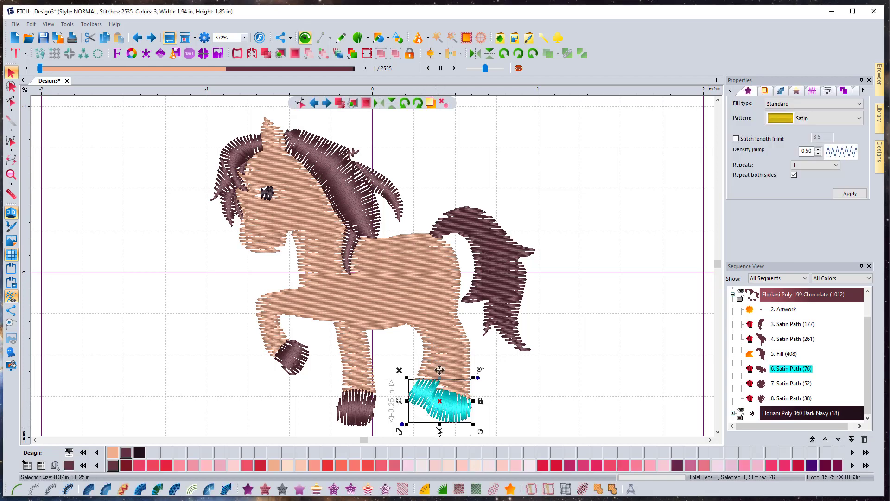
double_click(448, 412)
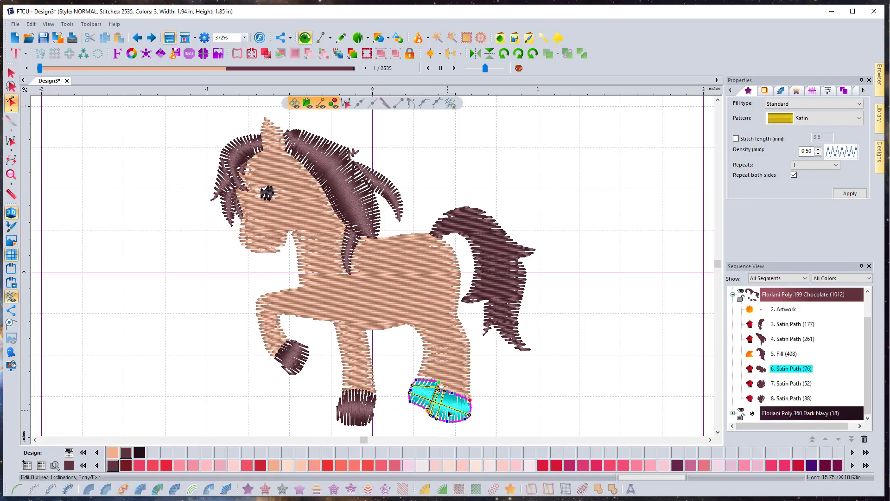
scroll(440, 400, up, 4)
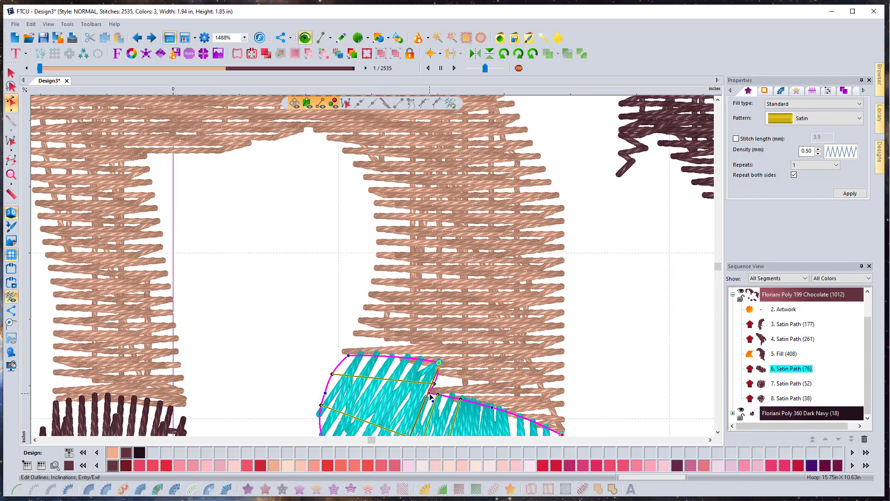
click(717, 432)
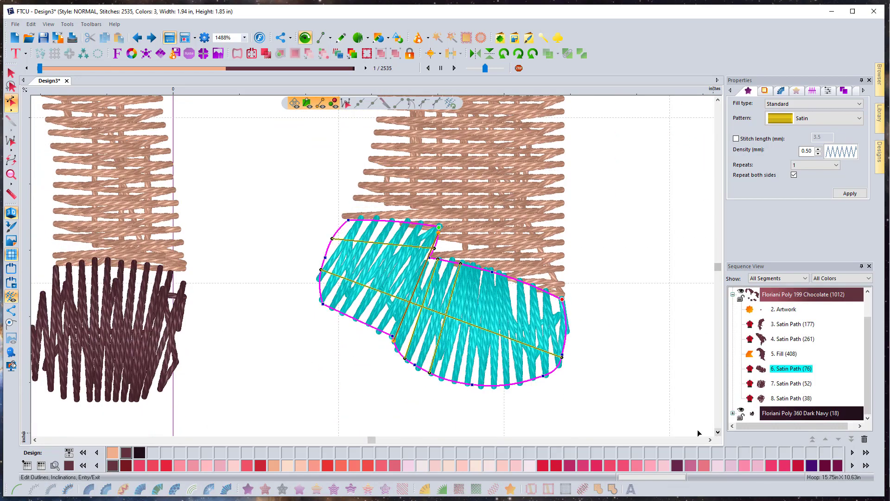
scroll(486, 326, down, 1)
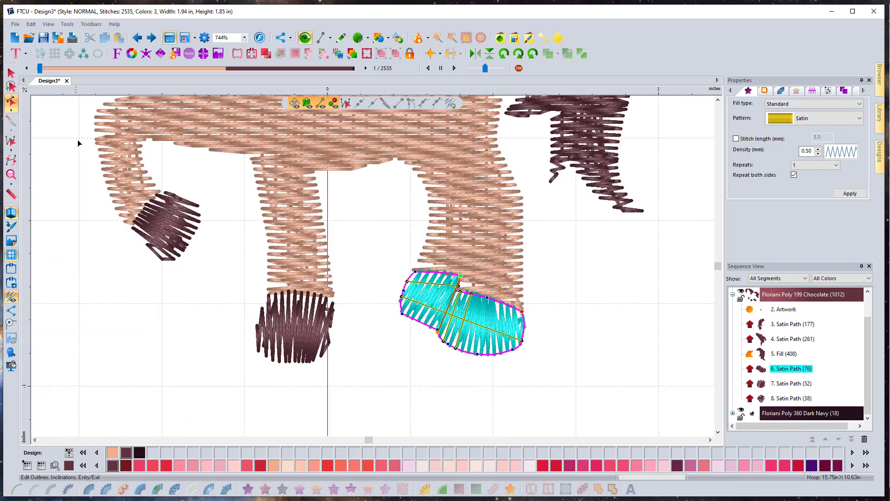
click(11, 73)
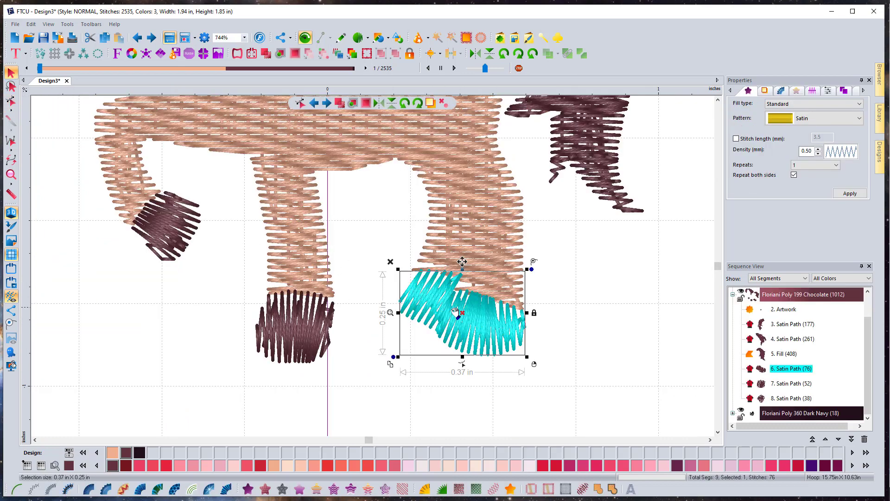
click(511, 489)
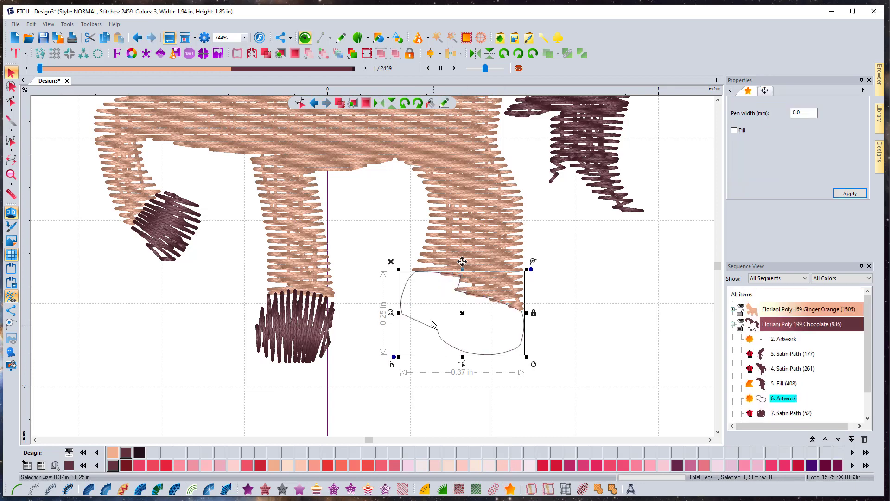
Split the rear hoof outline into two pieces at the lower edge's corner node and the upper edge's notch node
double_click(460, 316)
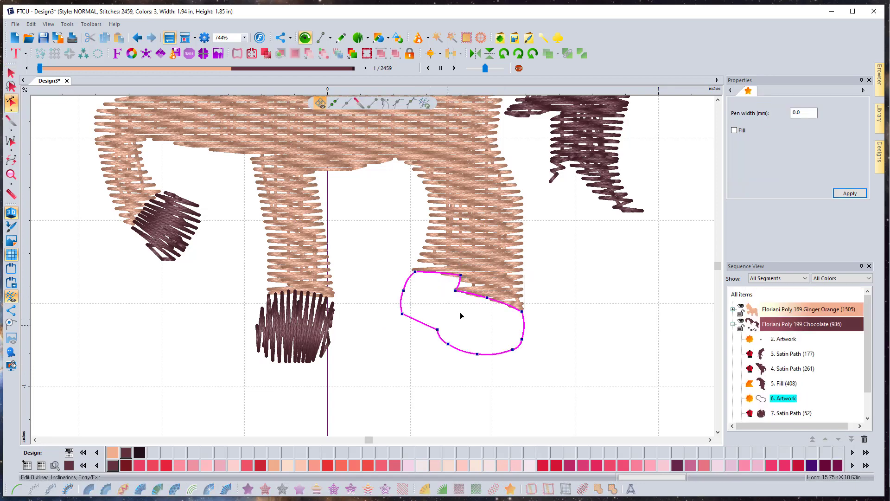
right_click(438, 329)
click(462, 439)
right_click(458, 297)
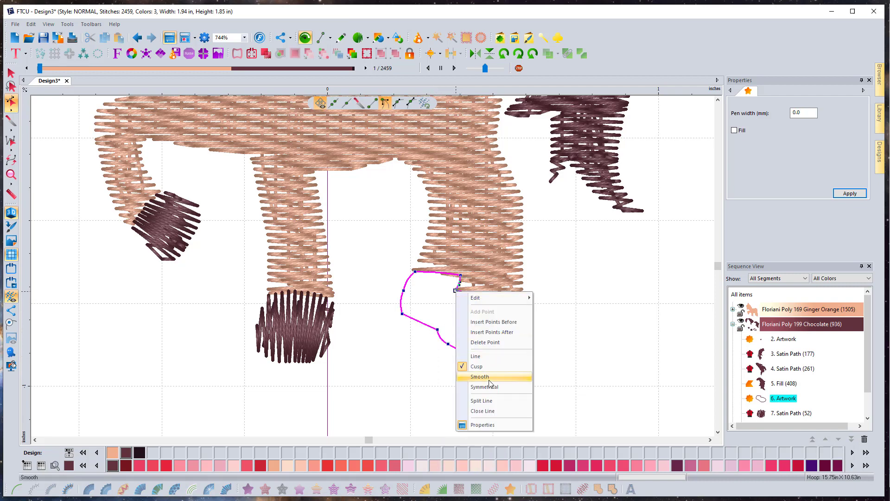
click(464, 400)
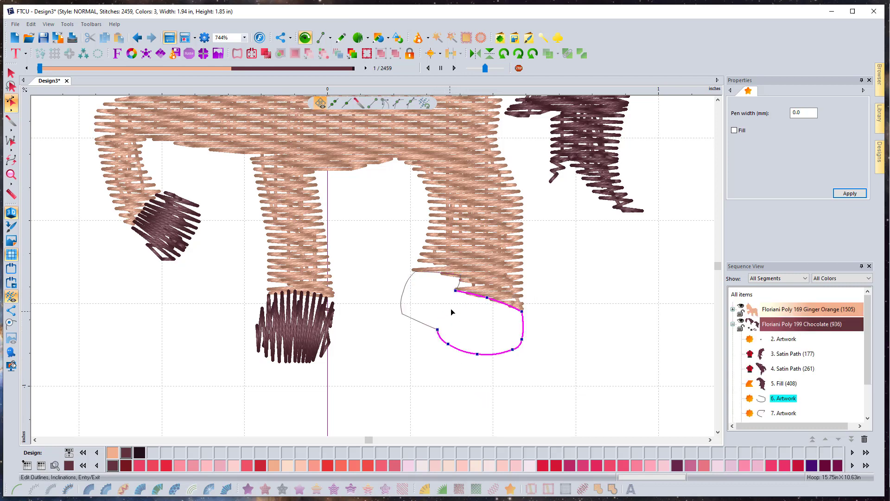
Close the shapes of both open rear hoof outlines
click(779, 413)
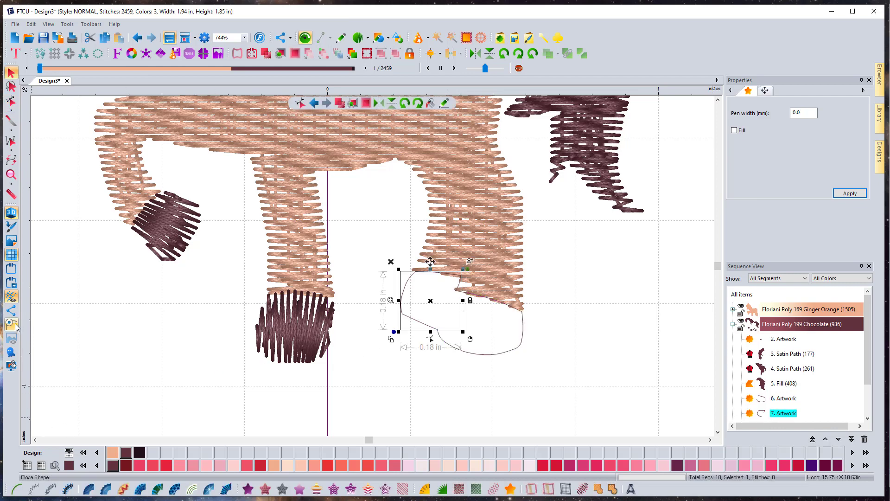
click(770, 399)
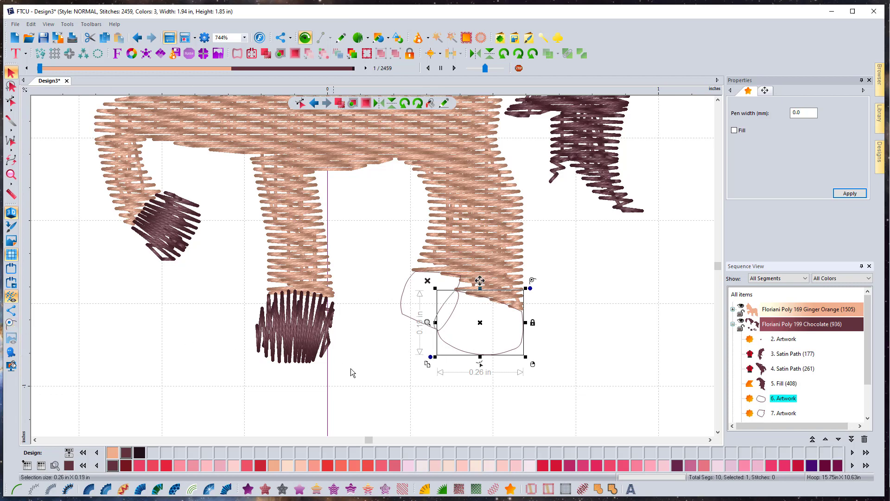
click(410, 382)
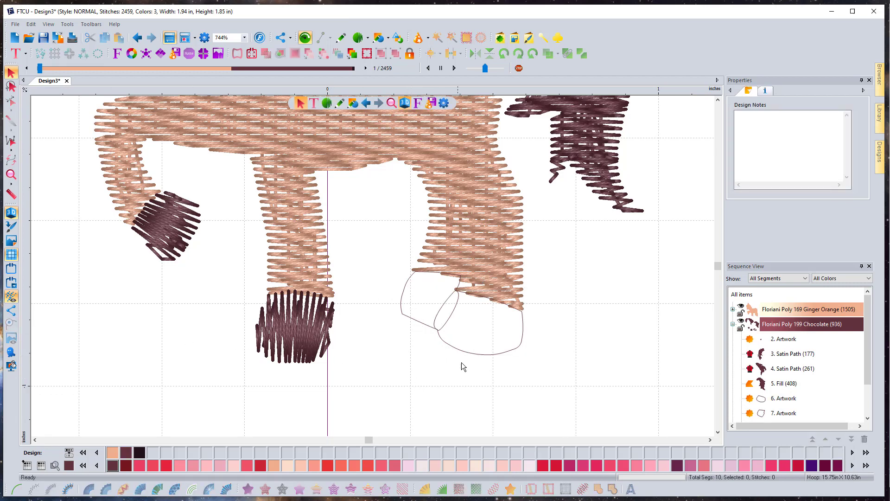
Reshape the dividing edge of the larger rear hoof piece into a nearly straight line
click(446, 340)
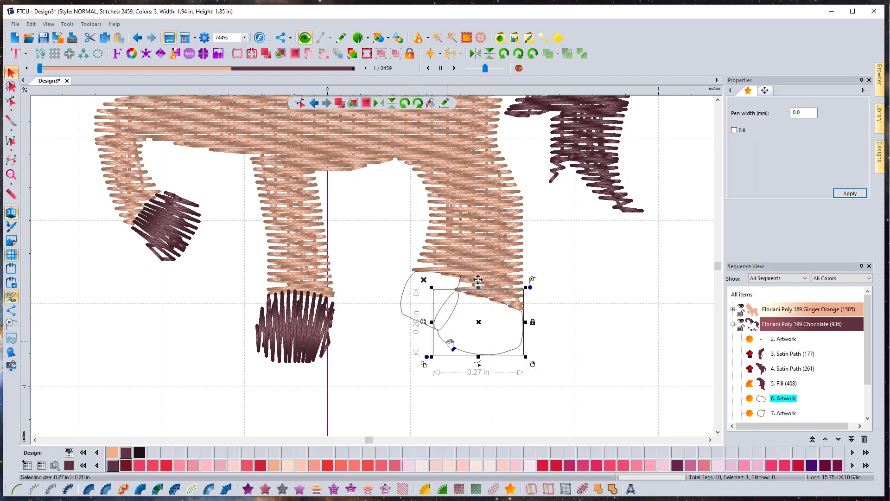
click(474, 360)
scroll(444, 314, up, 1)
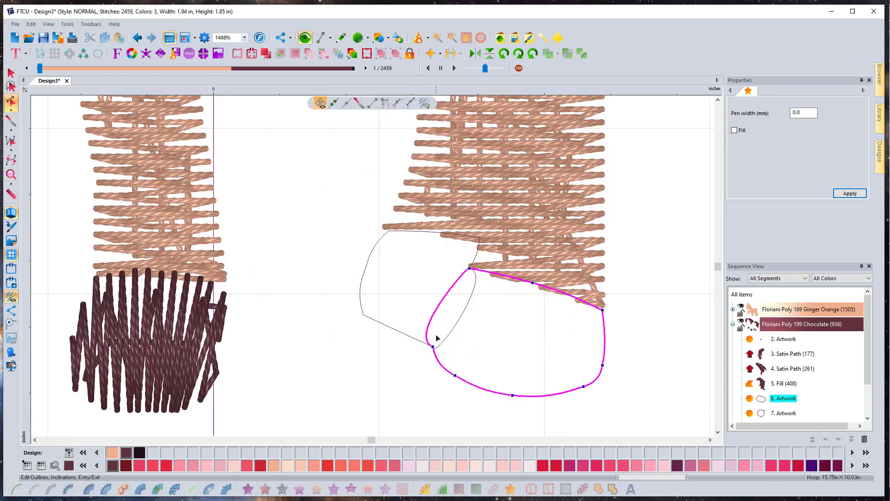
mouse_move(434, 319)
mouse_down()
mouse_move(455, 318)
mouse_move(448, 321)
mouse_up()
drag(473, 271, 460, 299)
Reshape the dividing edge of the smaller rear hoof piece to follow the neighbouring piece's edge
click(465, 306)
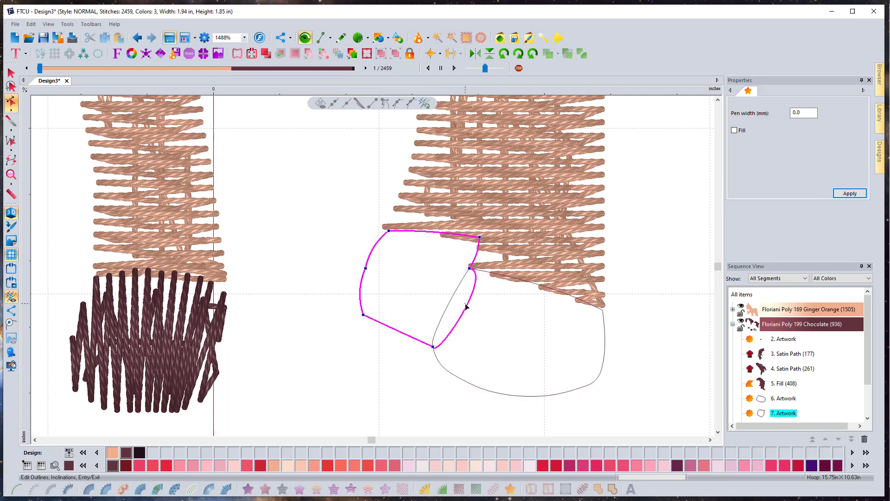
click(470, 269)
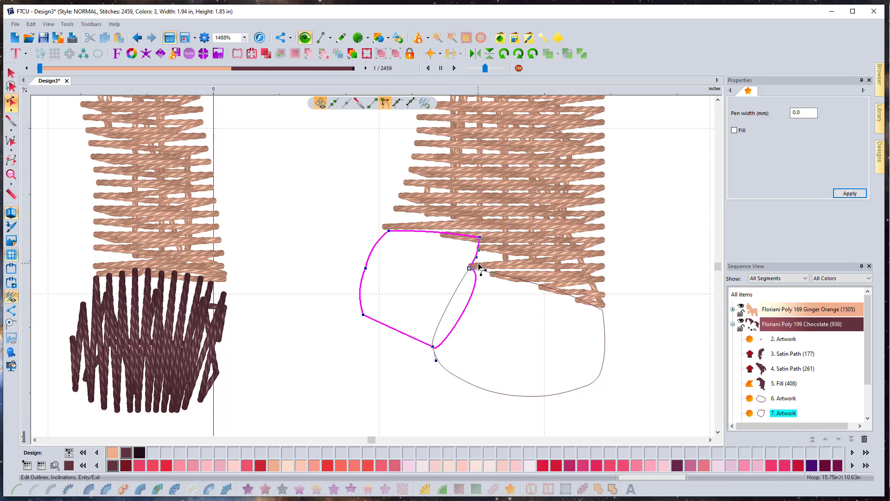
drag(457, 296, 451, 298)
click(431, 344)
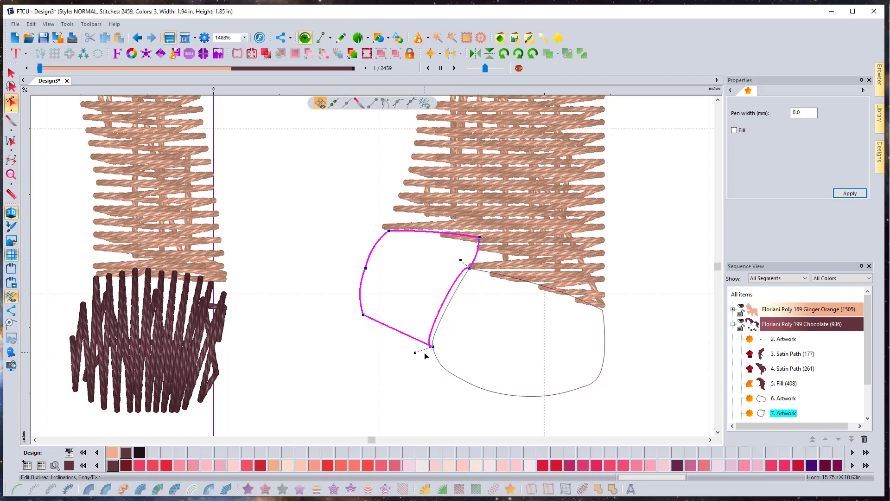
drag(415, 353, 434, 348)
click(459, 288)
click(464, 278)
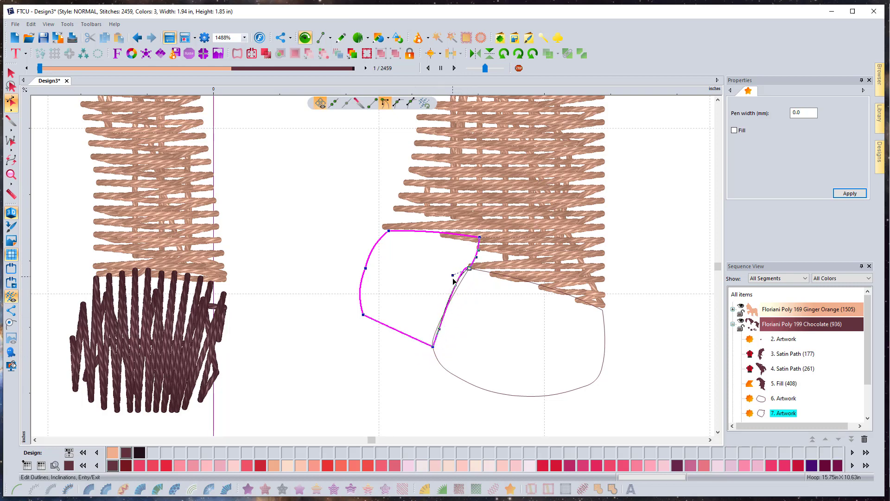
click(445, 325)
Convert both rear hoof artwork pieces to satin paths
click(11, 72)
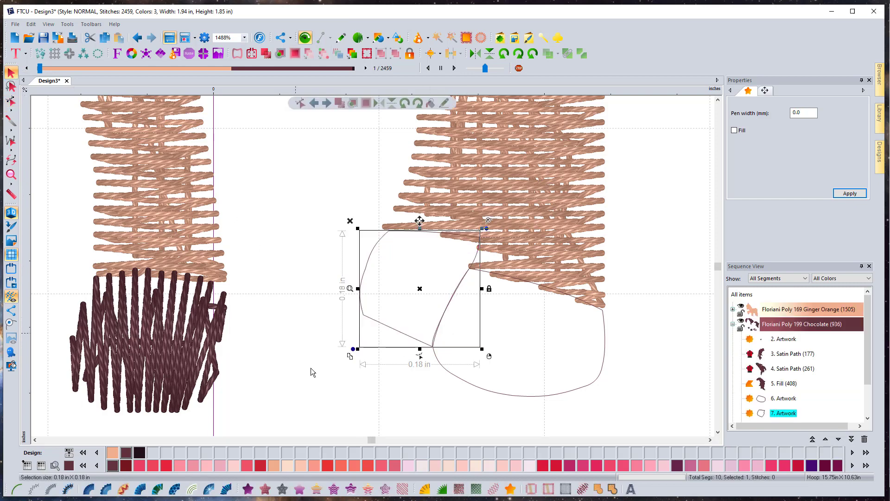
click(226, 489)
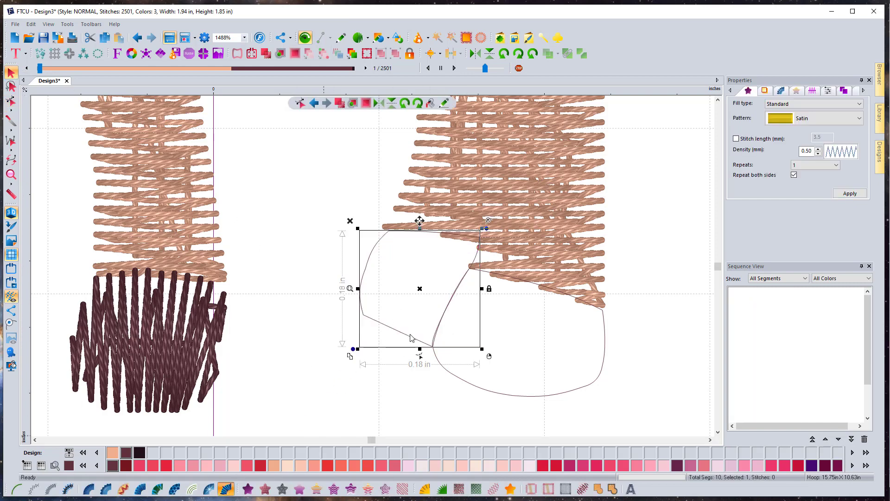
click(482, 394)
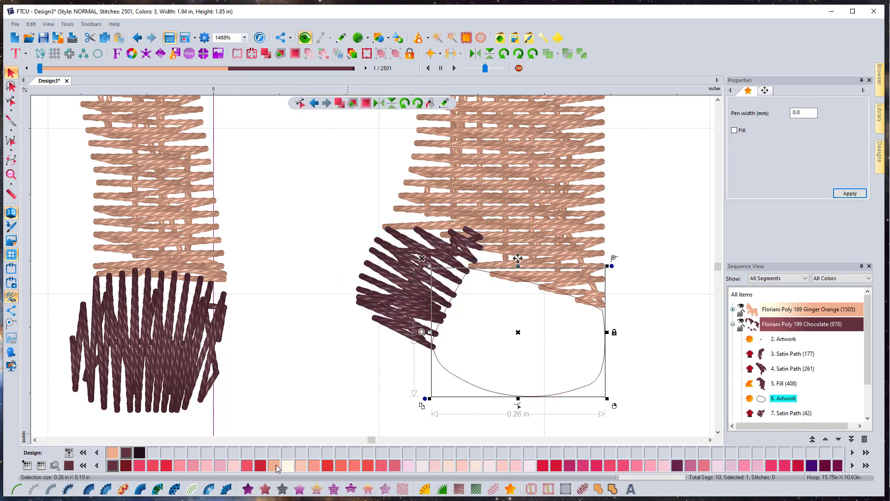
click(225, 489)
click(343, 371)
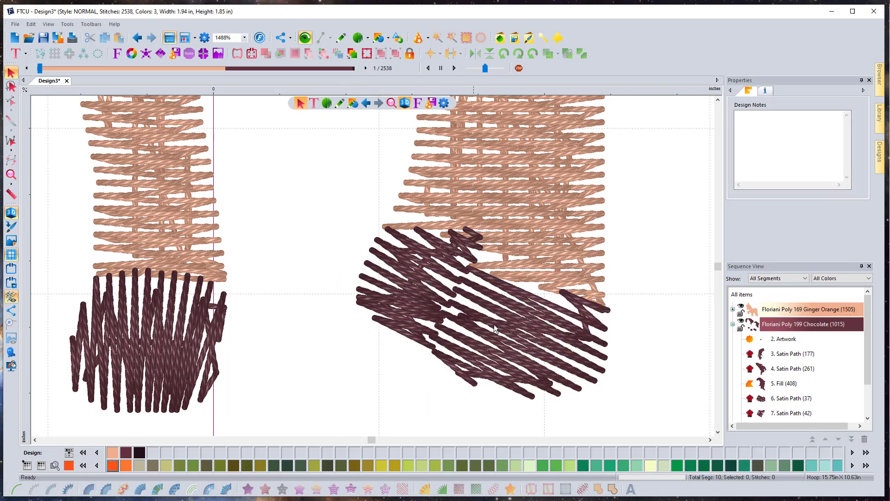
Select the entire horse design and delete it from the workspace
scroll(371, 339, down, 4)
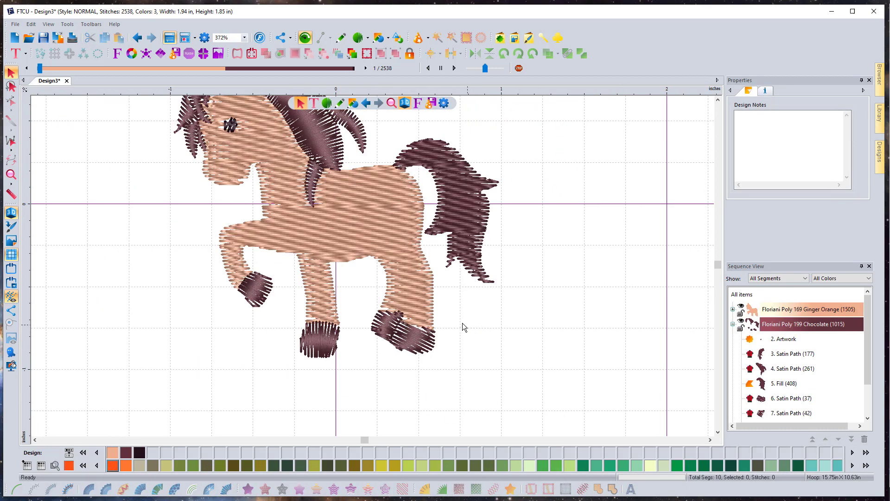
scroll(716, 97, up, 2)
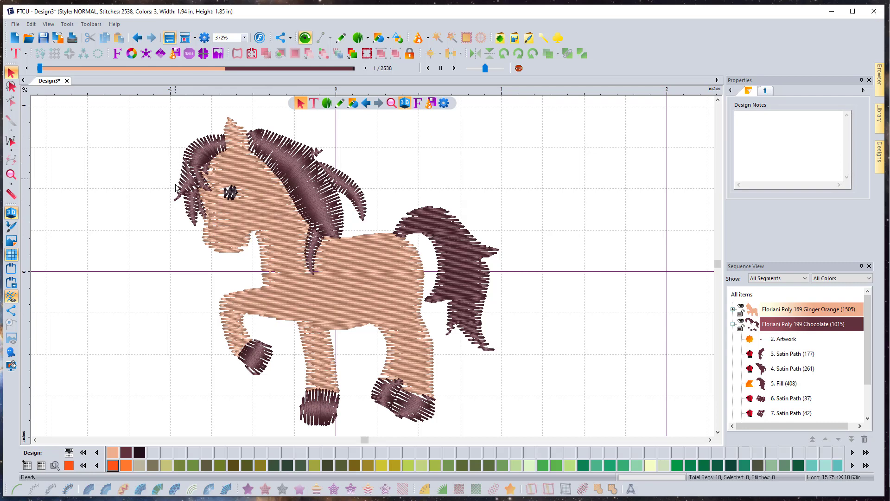
key(ctrl+a)
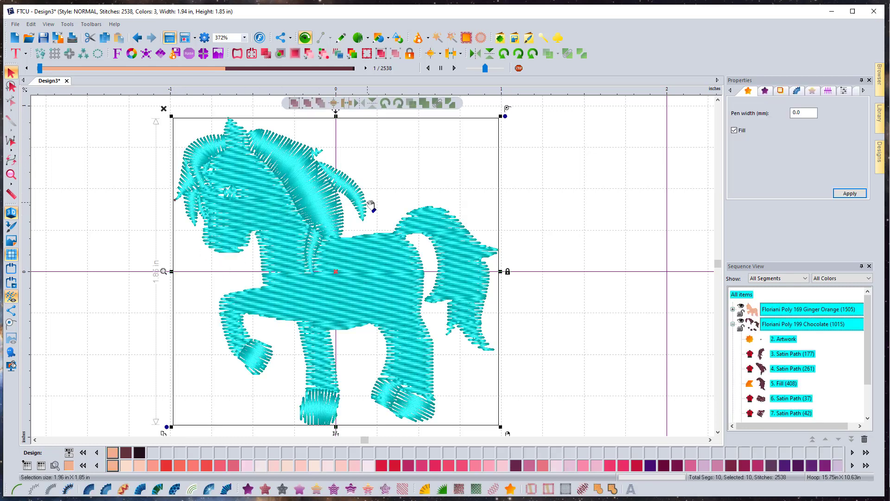
key(Delete)
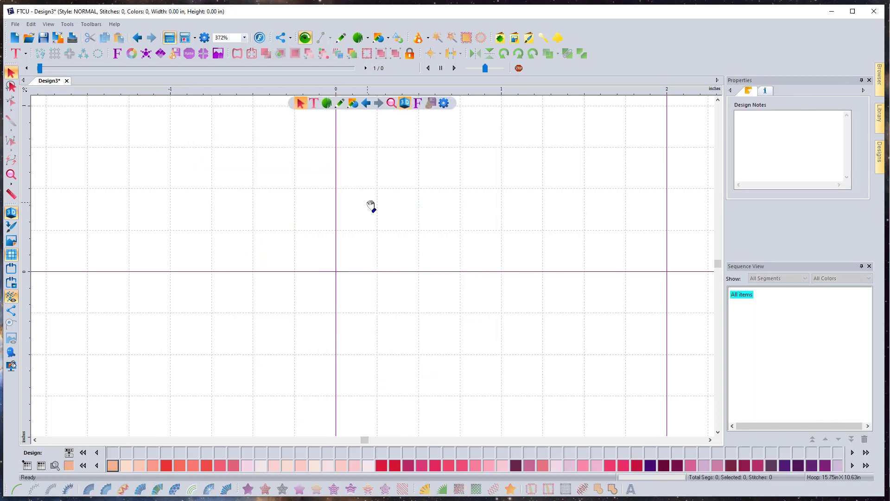
scroll(354, 246, down, 1)
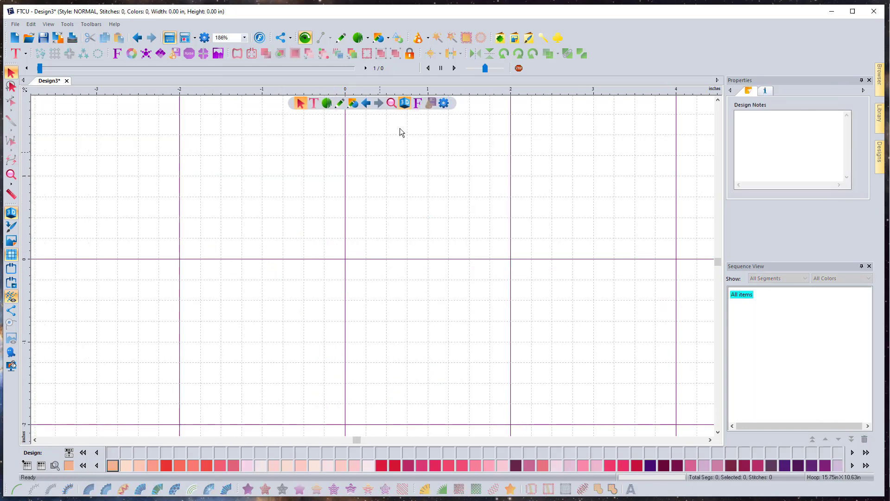
Start the Auto Artwork Wizard and load the football helmet image FBD093.jpg from the Images folder
click(422, 41)
click(445, 52)
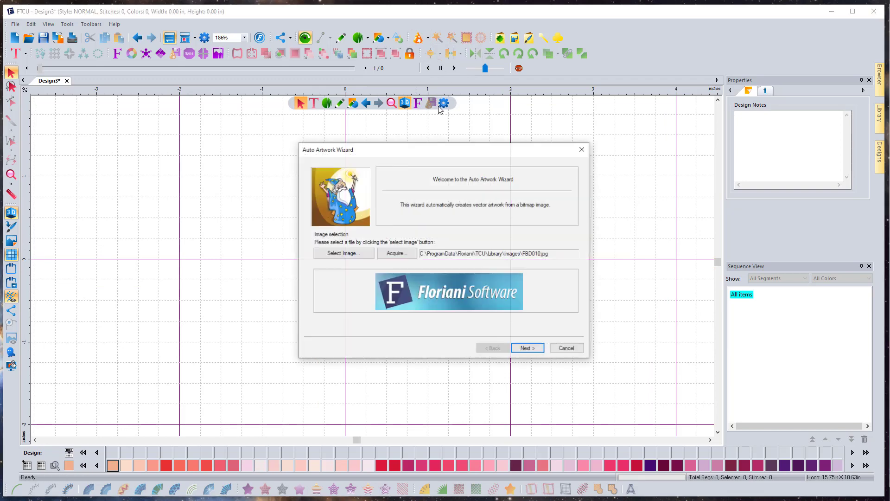
click(343, 253)
scroll(495, 269, down, 5)
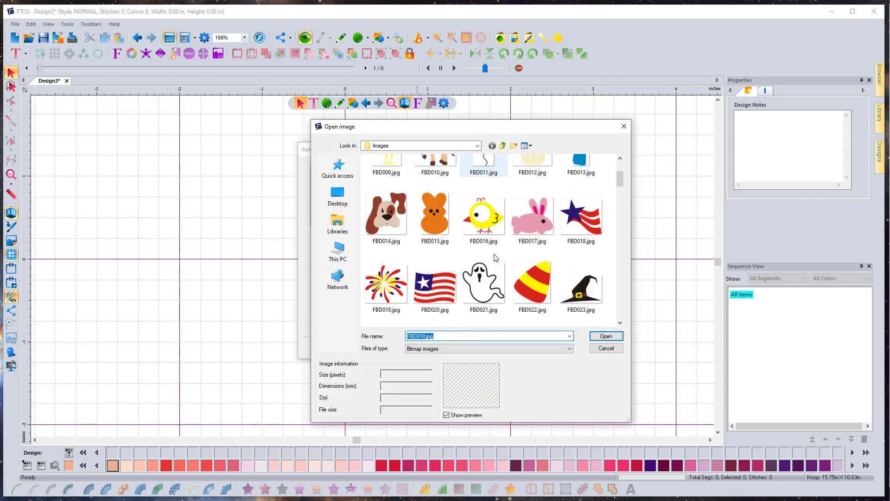
scroll(495, 270, down, 10)
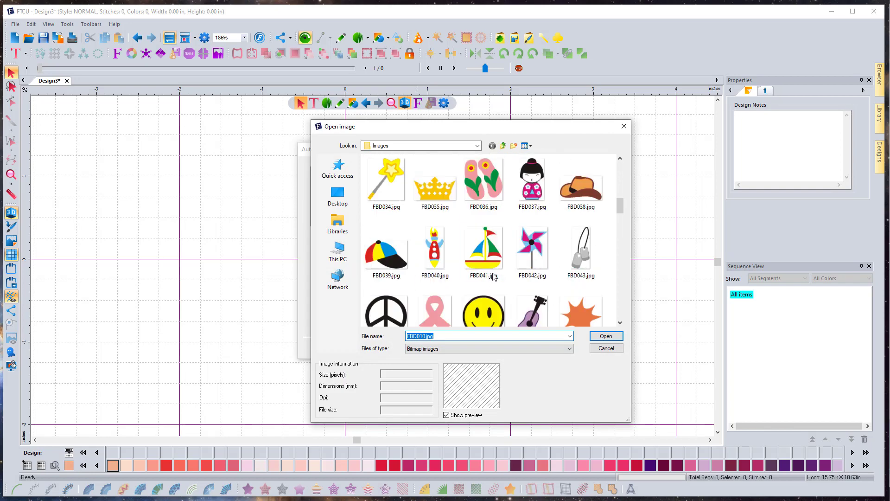
scroll(527, 279, down, 8)
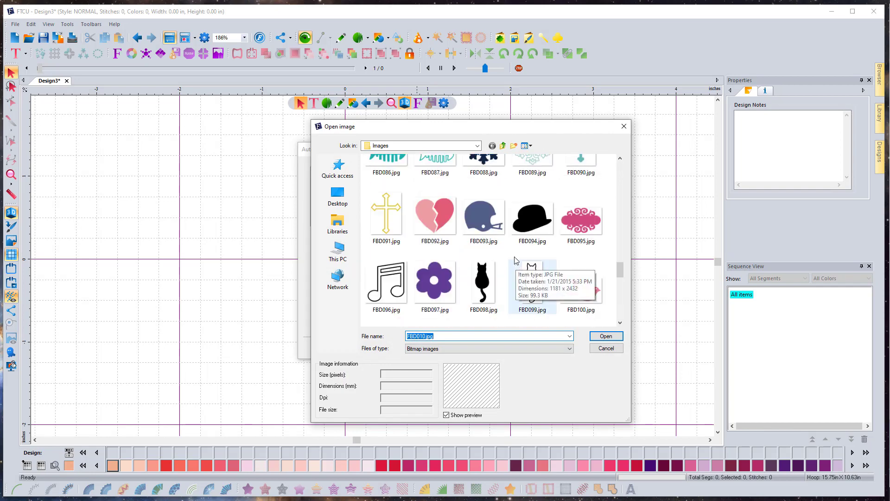
scroll(557, 245, down, 3)
scroll(533, 269, up, 3)
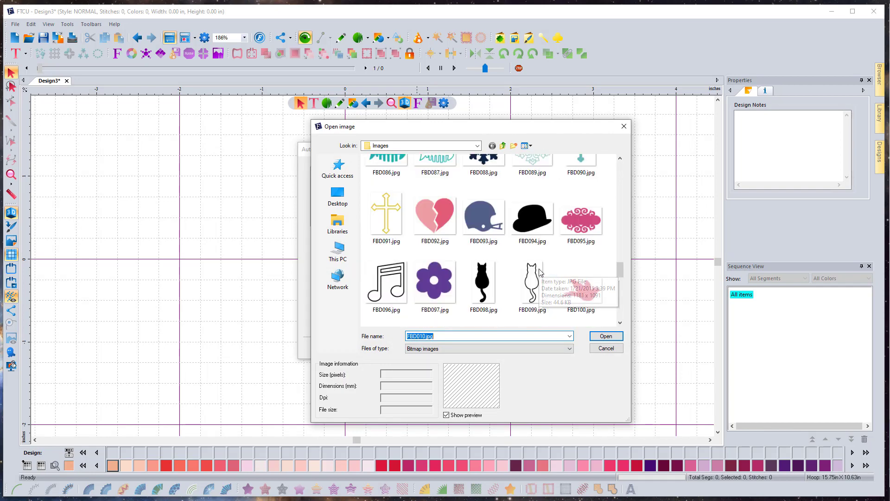
click(472, 216)
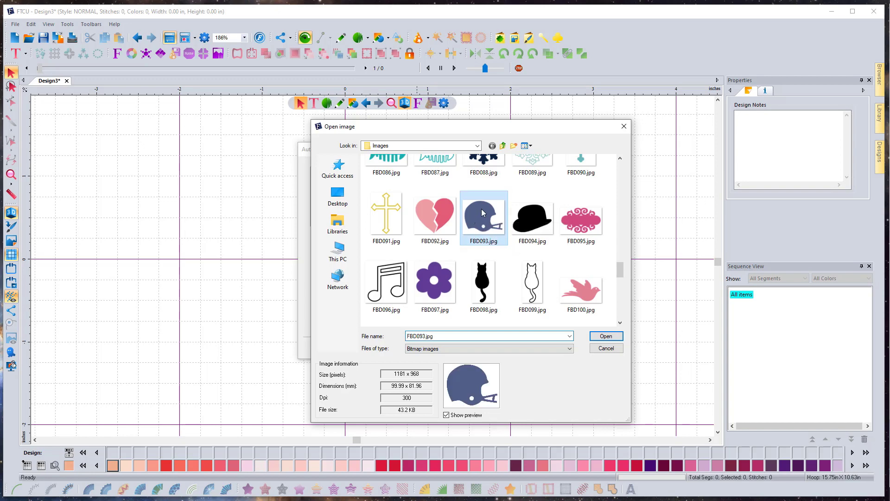
click(606, 337)
Accept the helmet image's full size and two-color reduction, and generate its vector preview
click(527, 349)
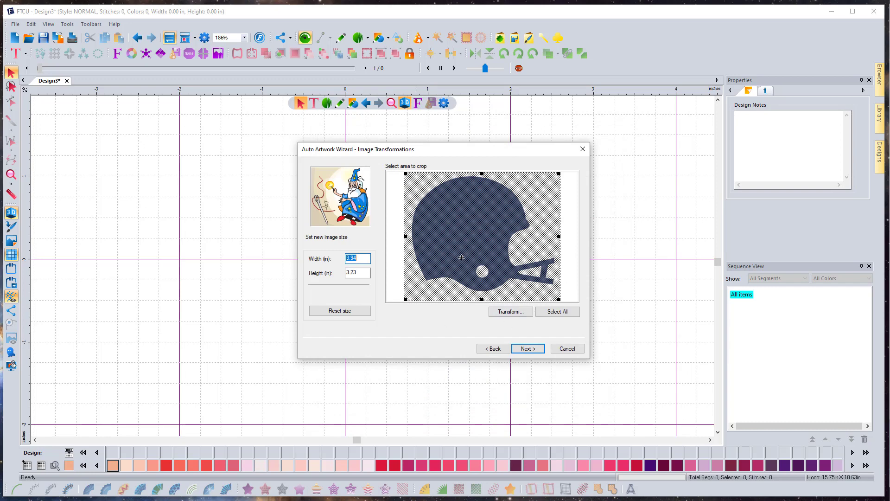
click(527, 350)
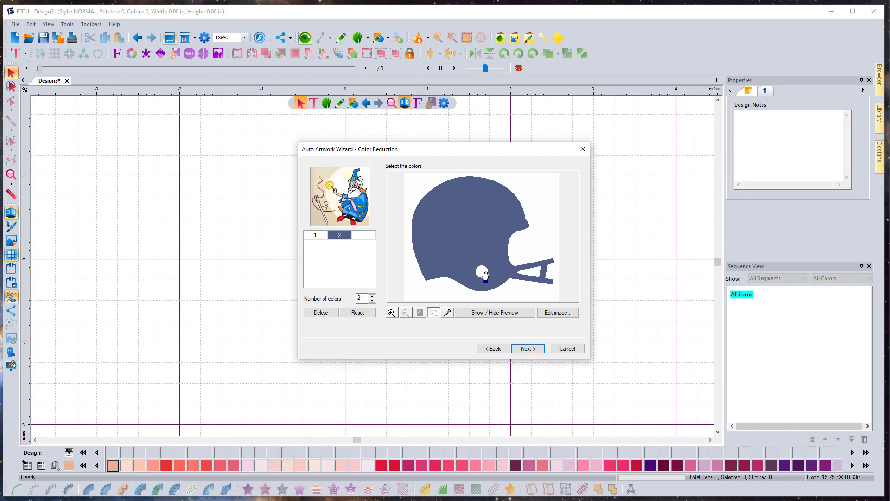
click(528, 349)
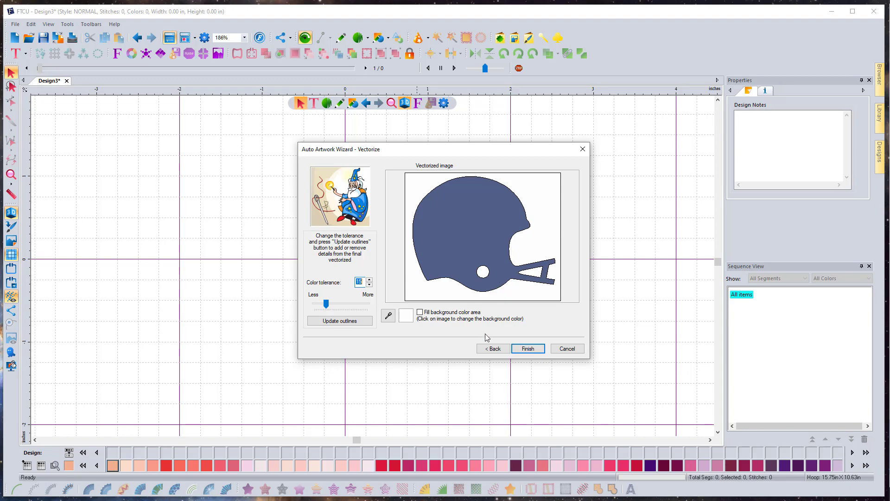
Return to the wizard's color reduction, open the image in Paint and fill the background around the helmet with lime
click(494, 348)
click(558, 317)
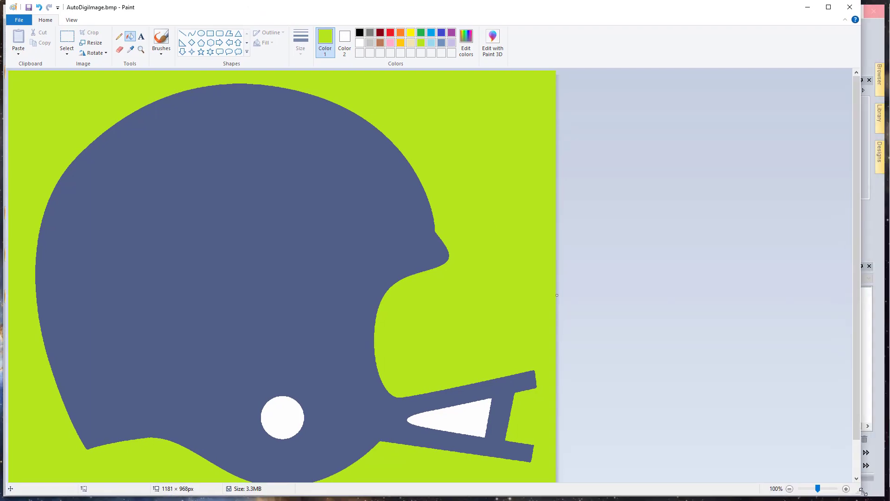
click(359, 43)
click(485, 113)
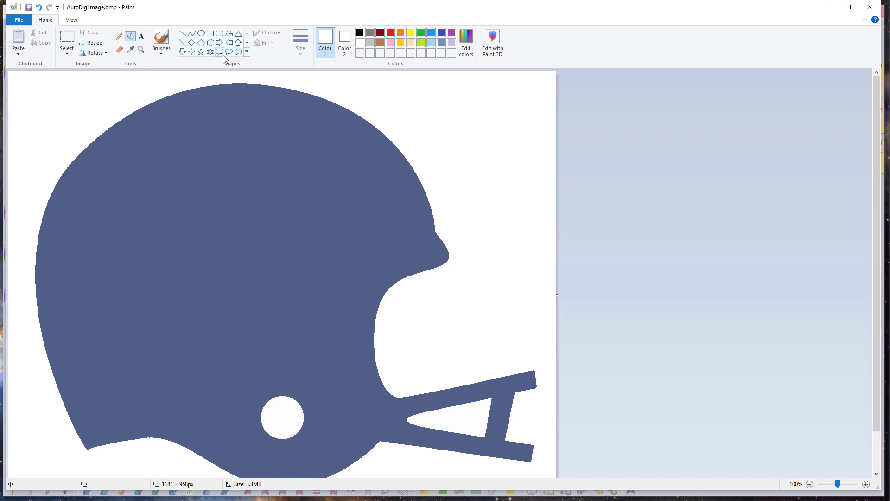
click(421, 44)
click(491, 107)
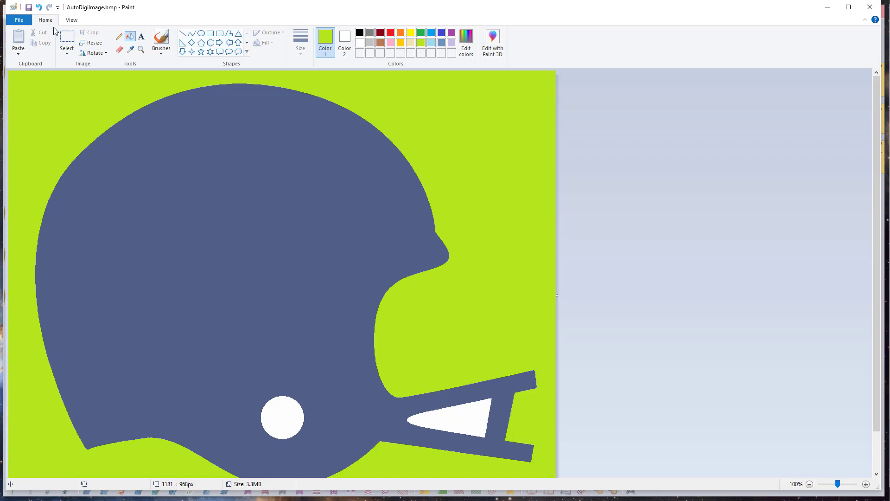
Close Paint with the edited image saved, and vectorize the helmet with the lime background left unfilled
click(872, 13)
click(417, 255)
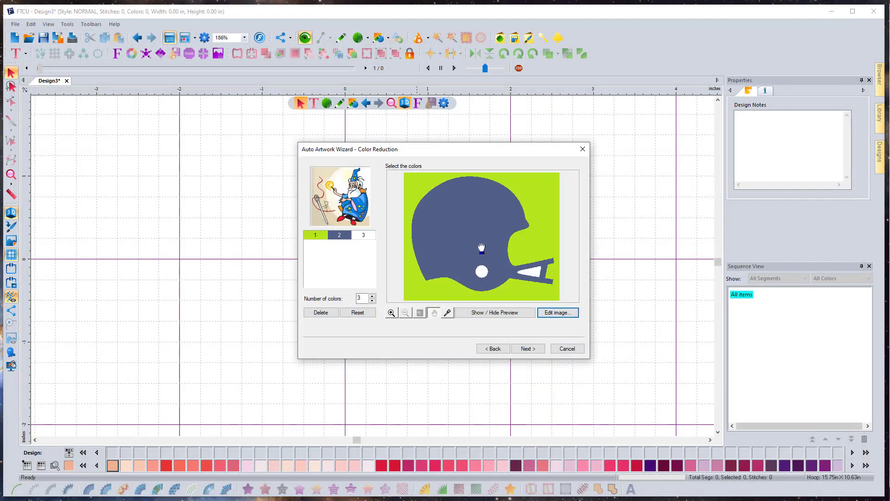
click(528, 348)
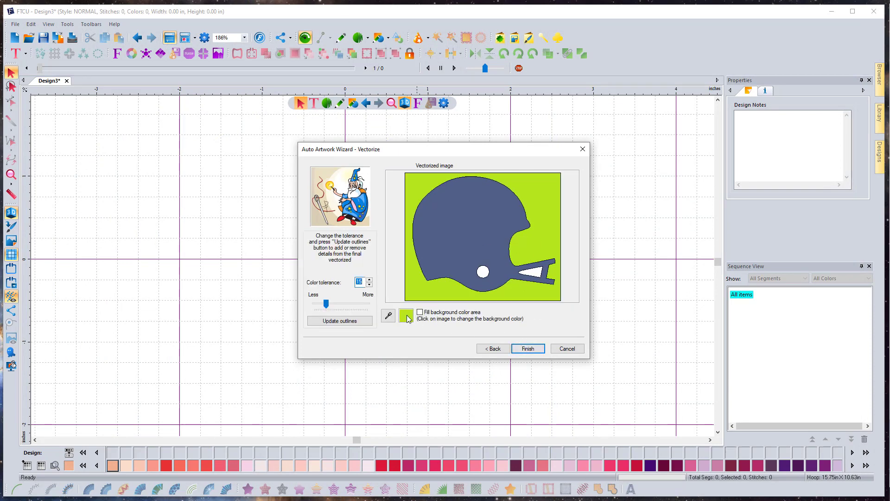
click(528, 348)
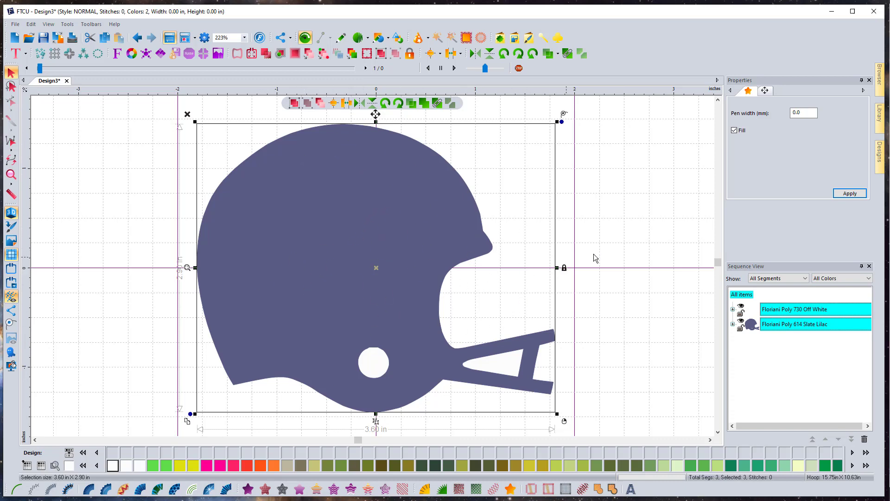
Delete the off-white artwork pieces filling the helmet's ear hole and face mask opening
click(567, 261)
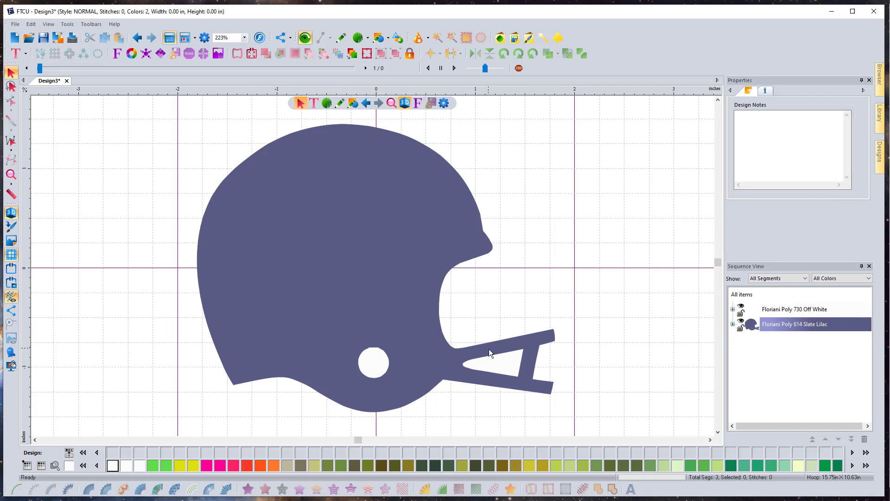
click(800, 314)
drag(512, 367, 568, 308)
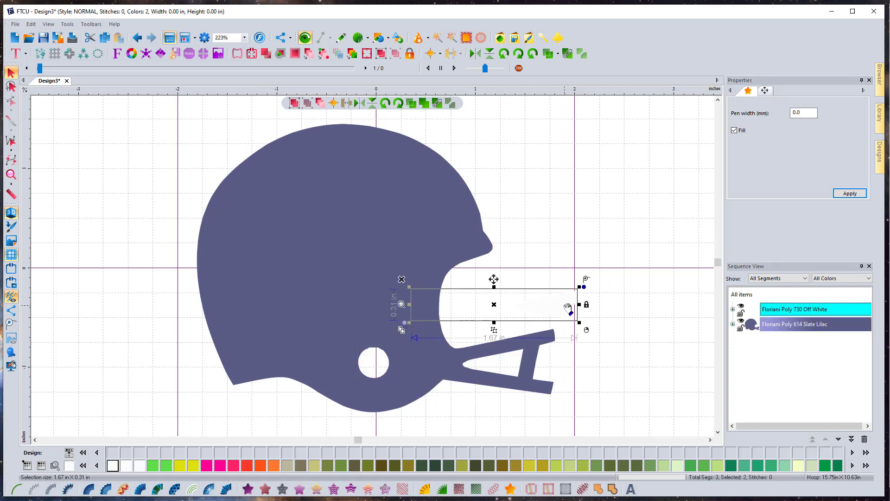
key(Delete)
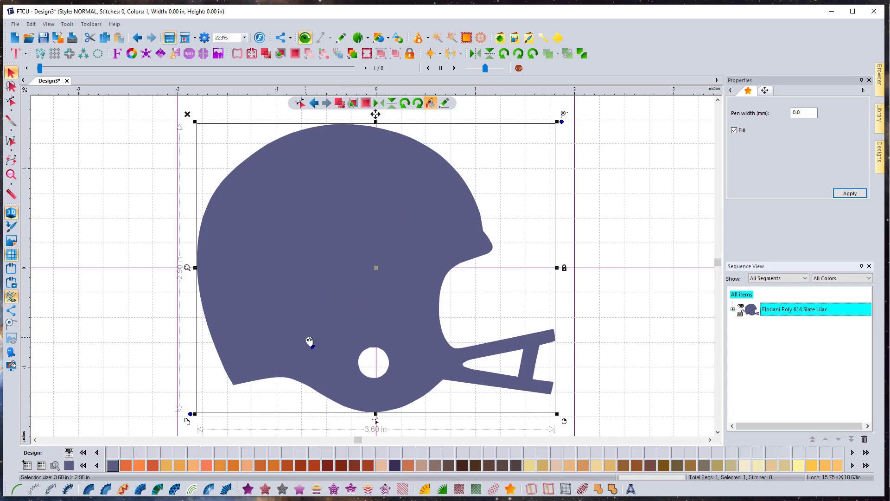
Convert the helmet artwork to appliqué and apply the Blanket appliqué type
click(443, 489)
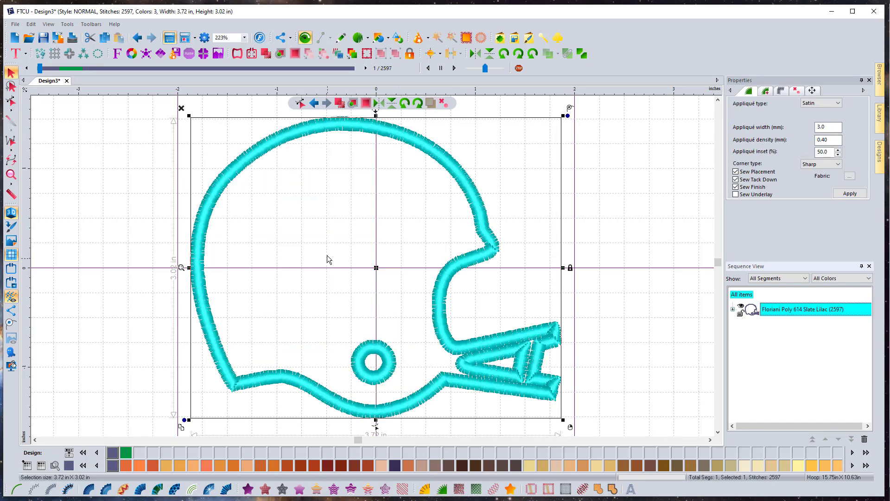
click(819, 104)
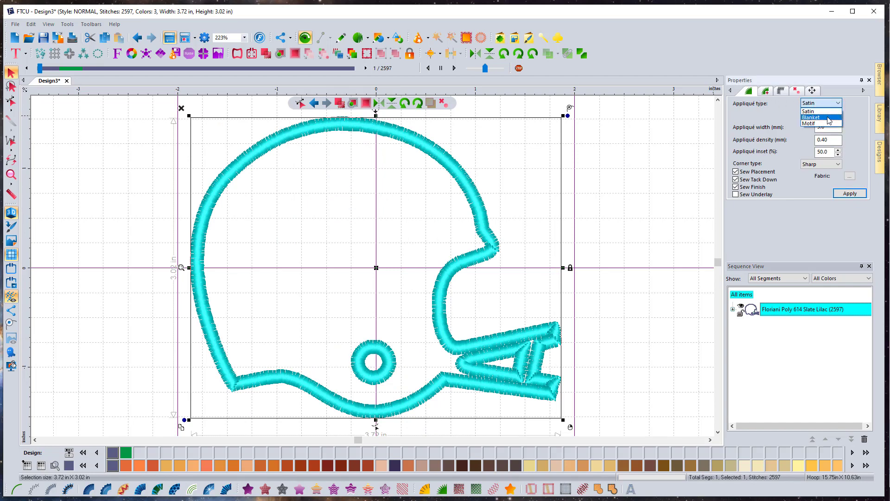
click(812, 117)
click(848, 194)
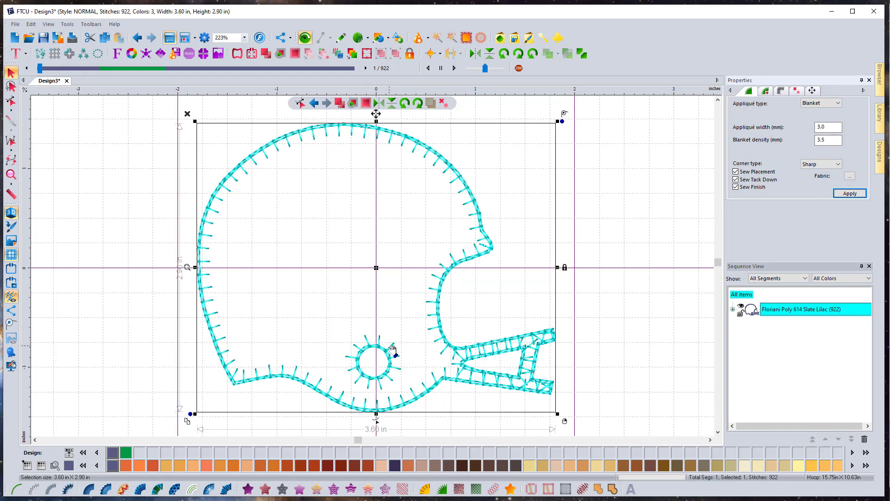
Select the helmet appliqué and delete it from the workspace
click(622, 213)
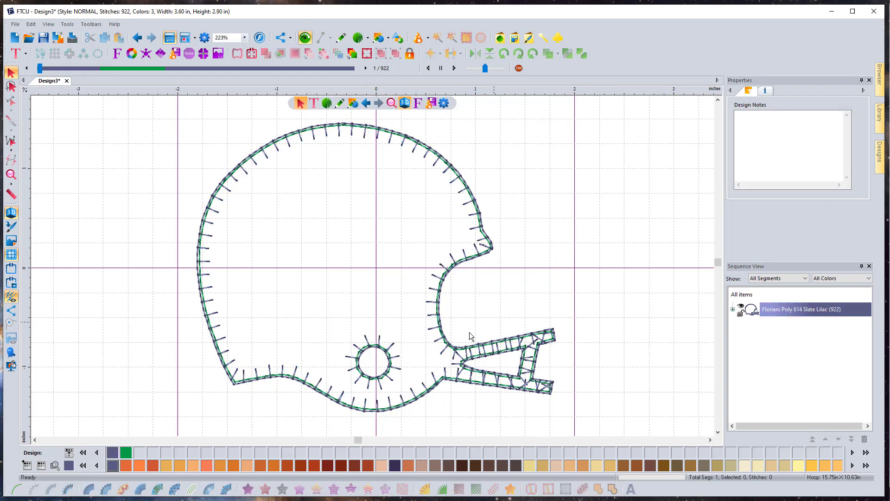
click(476, 215)
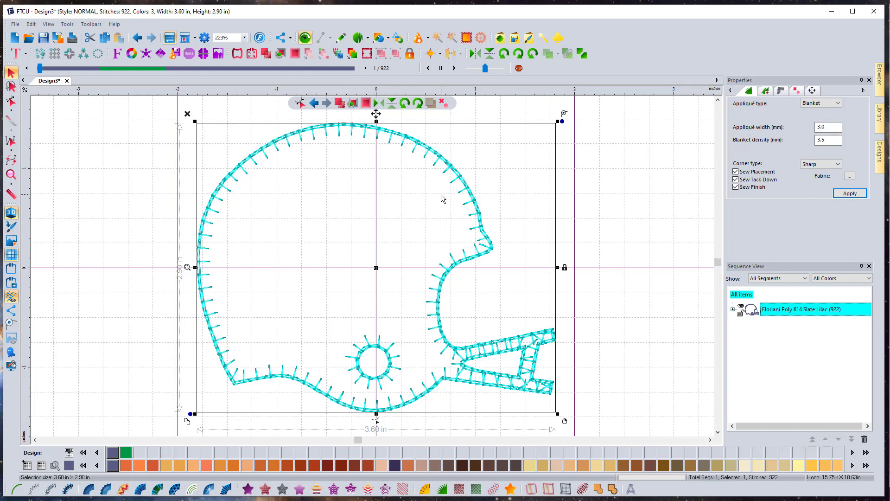
key(Delete)
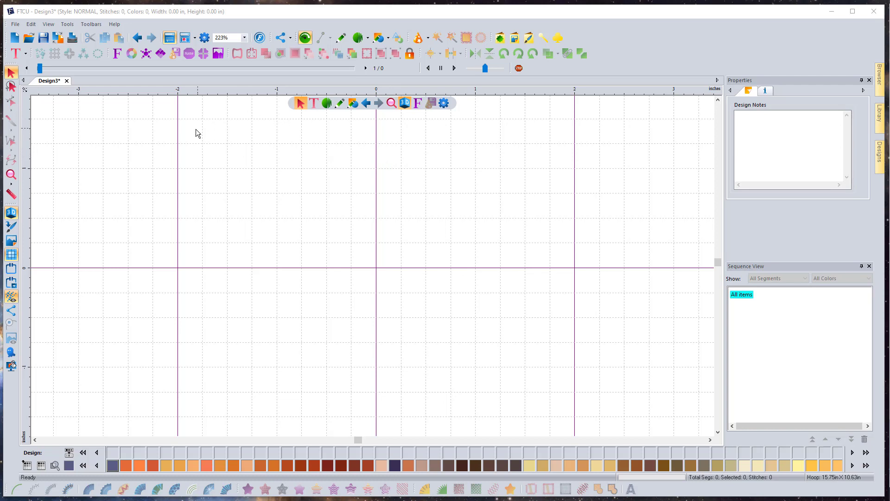
Start the Auto Artwork Wizard and load the photo 20230211_185750.jpg from the Downloads folder
click(418, 38)
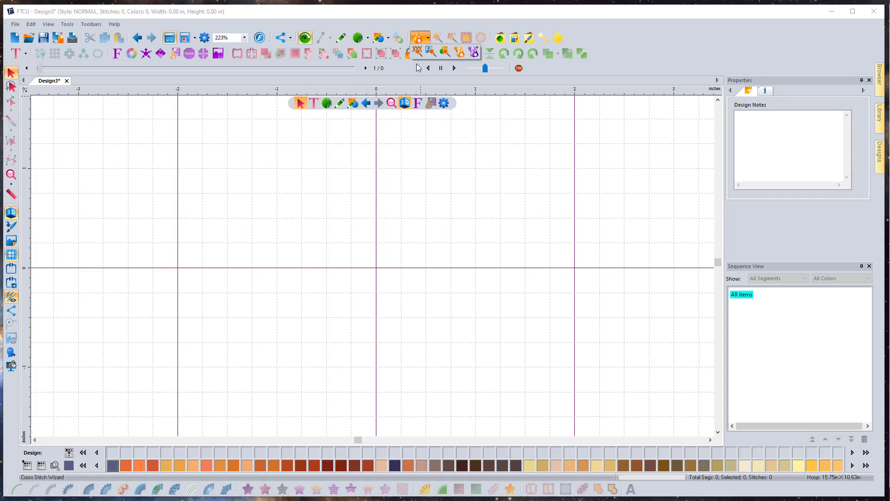
click(445, 52)
click(352, 256)
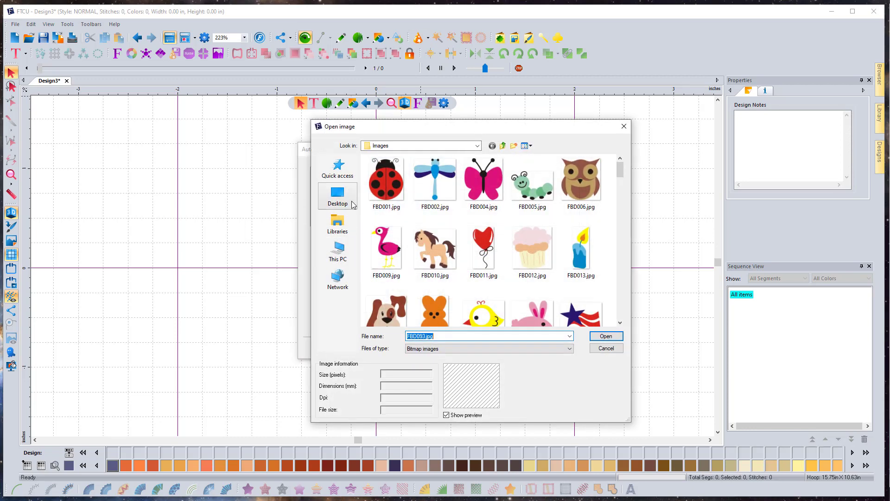
click(338, 195)
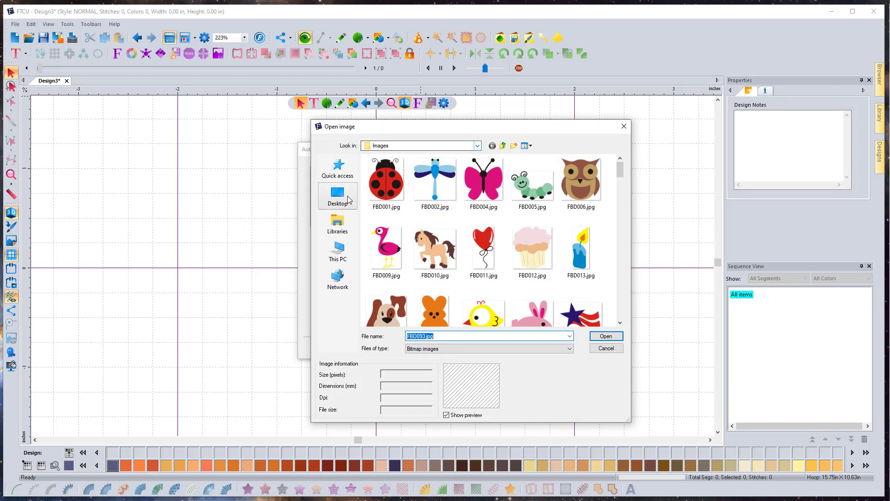
click(337, 168)
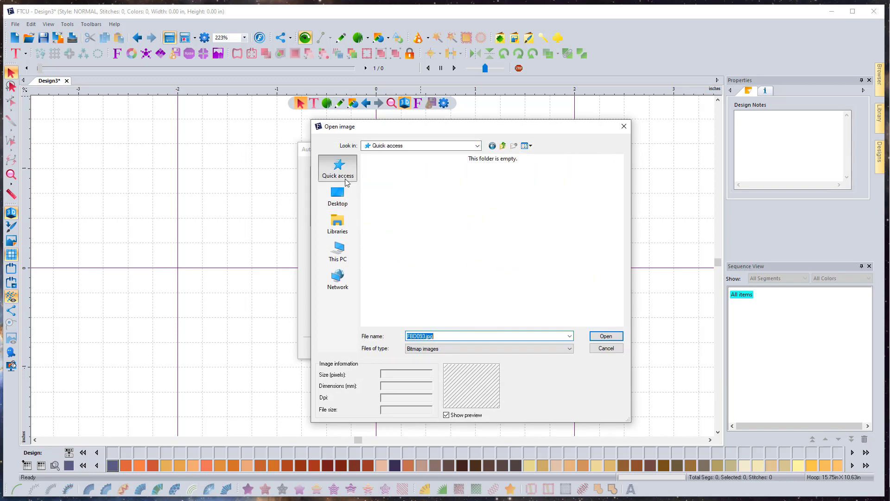
double_click(396, 198)
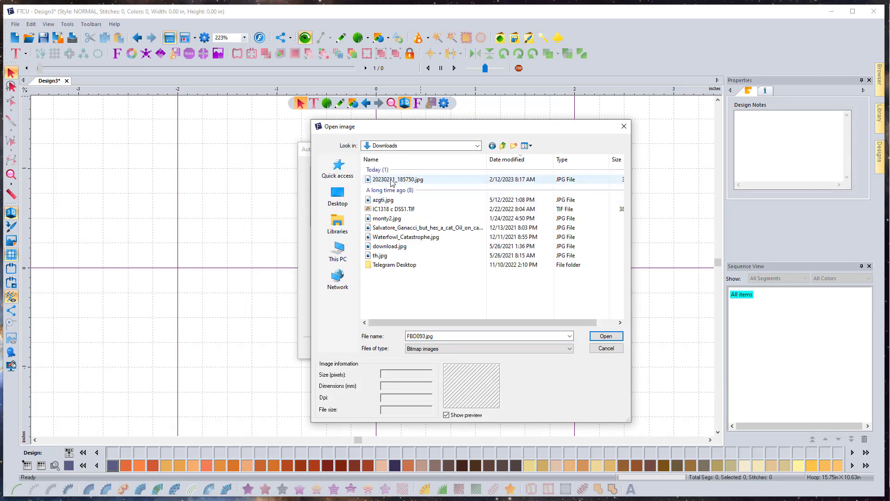
click(419, 181)
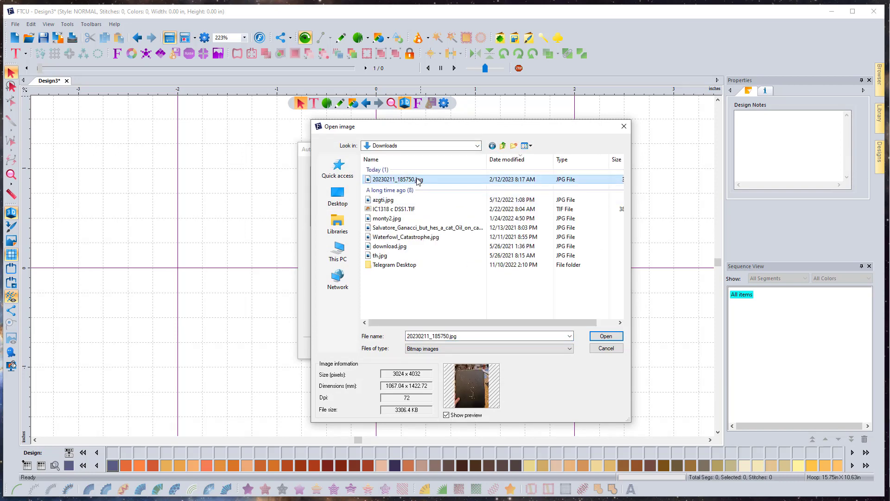
click(607, 336)
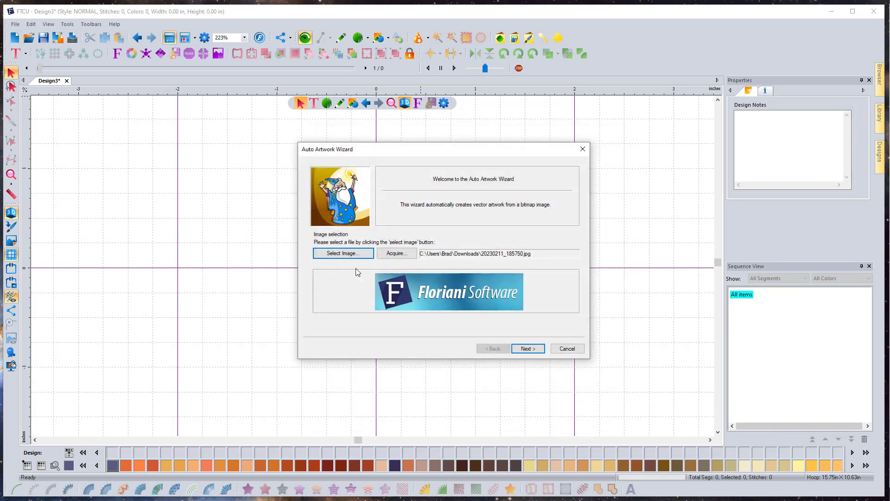
Crop the photo closely around the bottle and glass outline, to about 15 by 31 inches
click(529, 349)
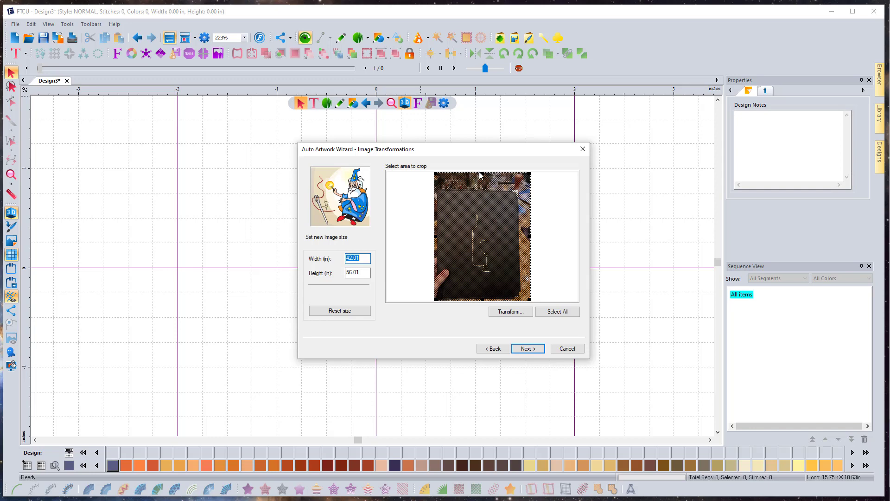
drag(482, 179, 482, 208)
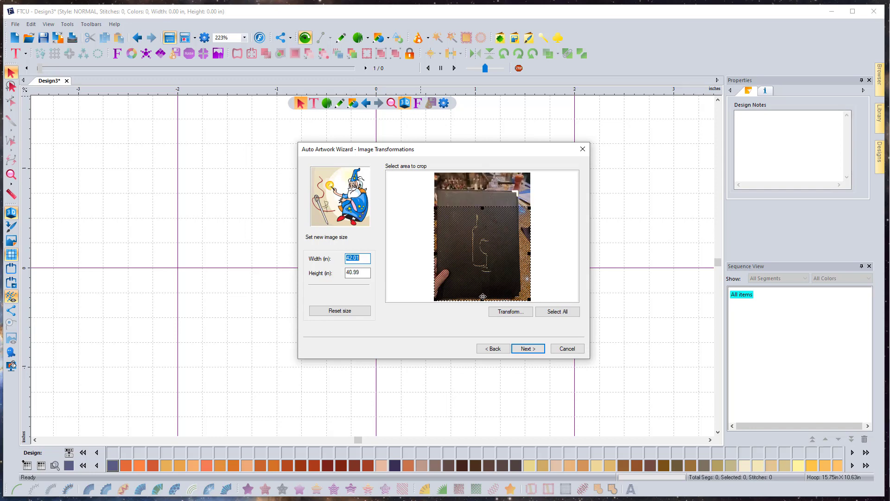
drag(481, 298, 482, 275)
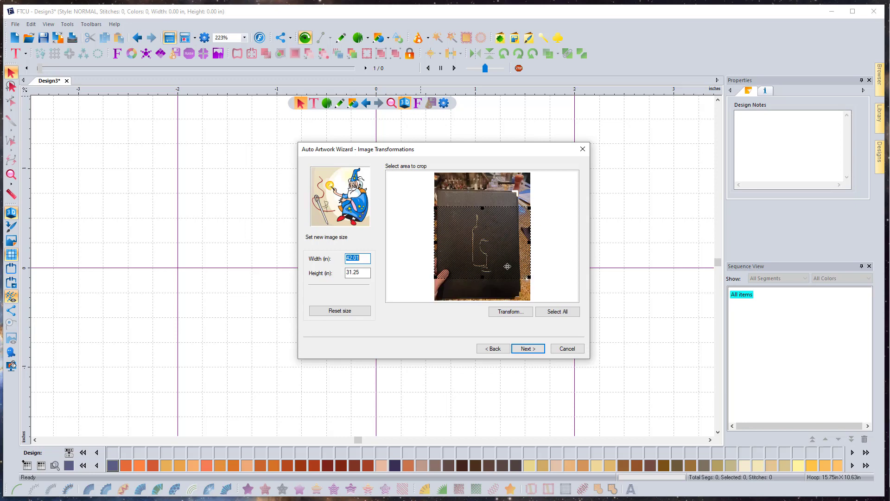
drag(532, 246, 500, 245)
drag(436, 242, 466, 243)
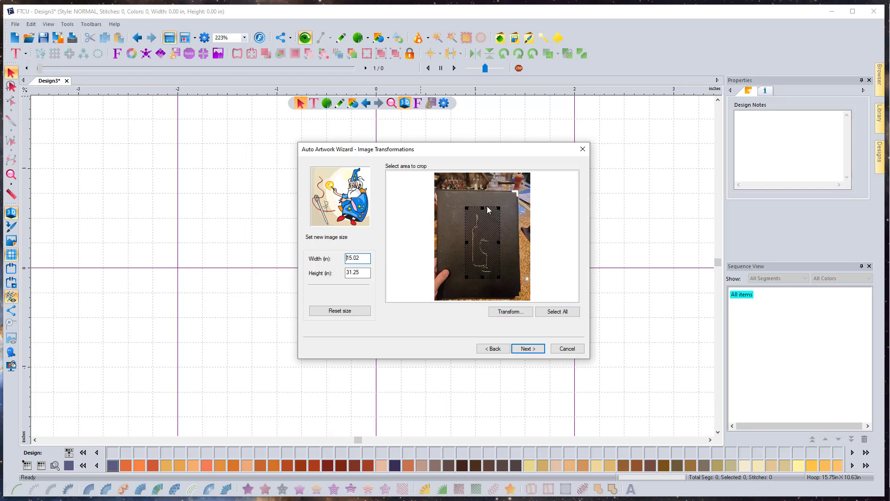
Tighten the crop's upper and lower edges to about 28.41 inches high, enter a new image height, and continue to Color Reduction
drag(482, 207, 482, 213)
drag(483, 276, 483, 273)
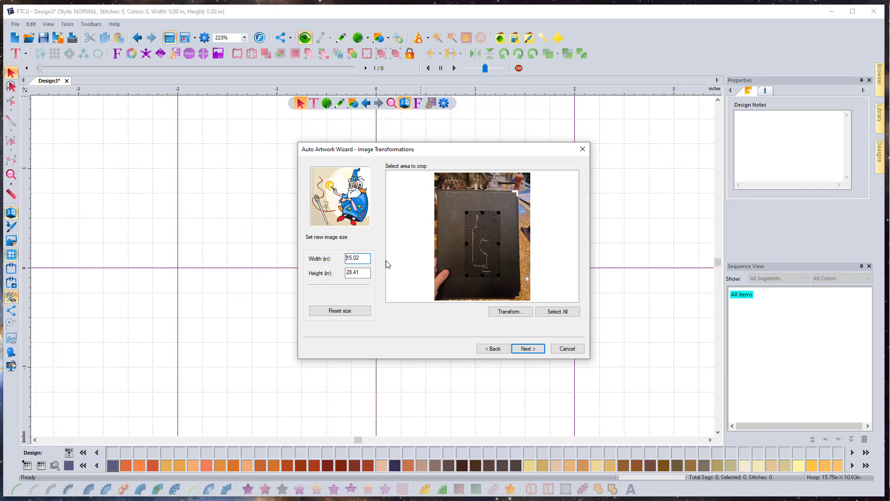
double_click(367, 274)
text(7)
text(8)
click(525, 348)
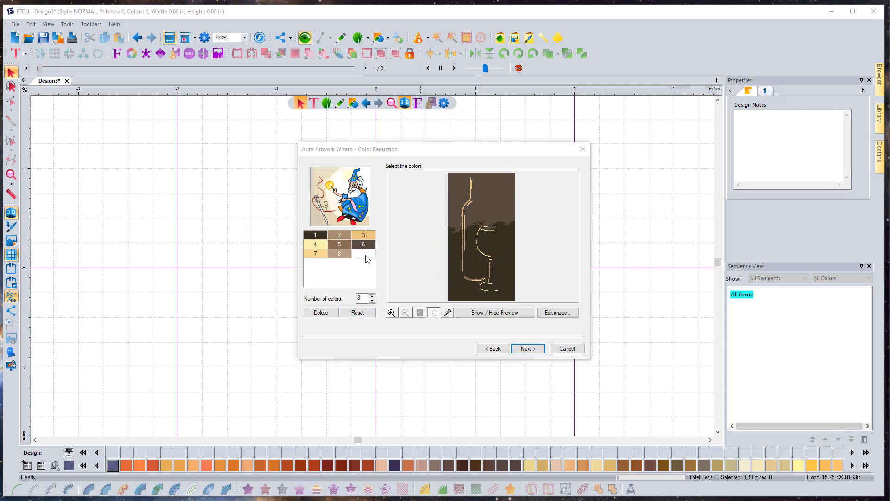
Try reducing the image to 2 colors, compare the preview with the original, and reset the color palette
double_click(361, 298)
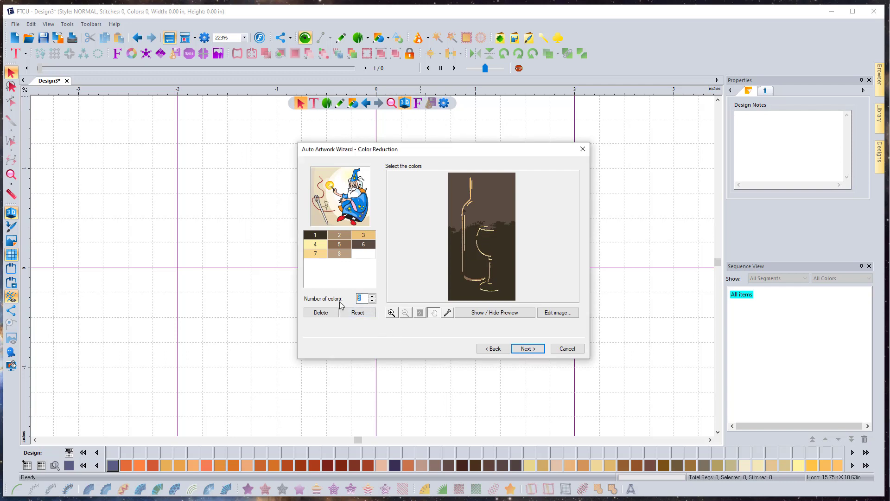
text(2)
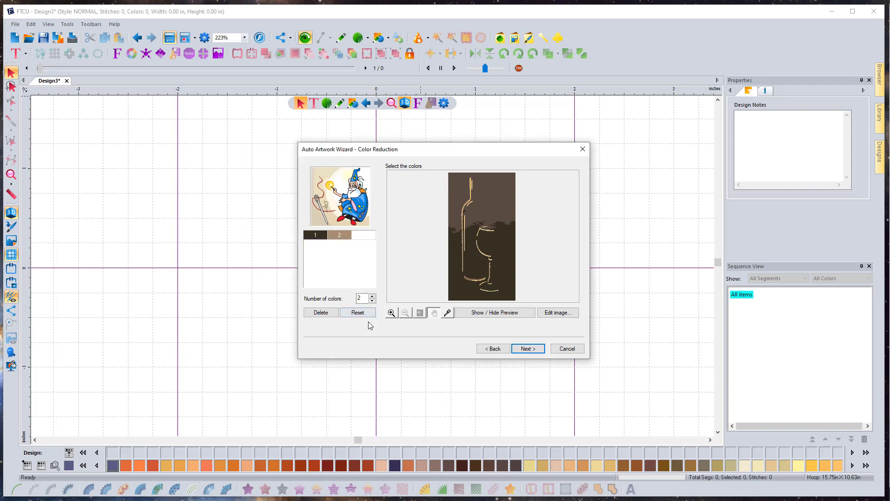
click(491, 314)
click(492, 314)
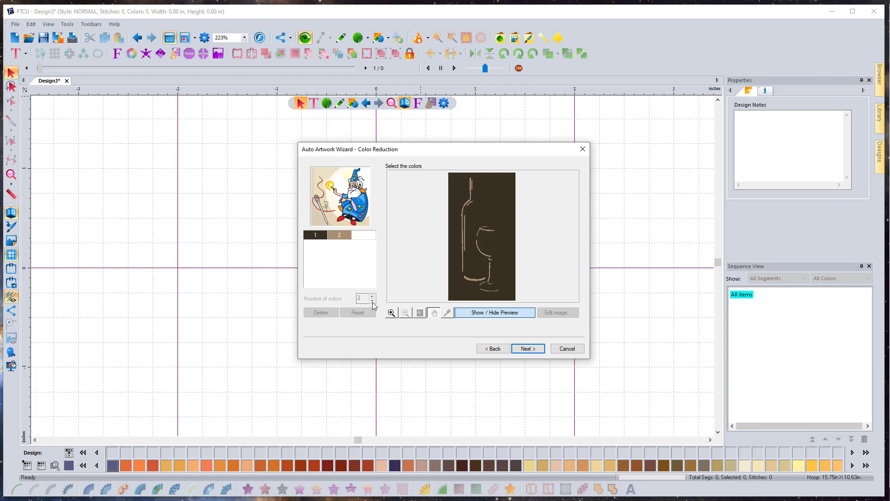
click(480, 315)
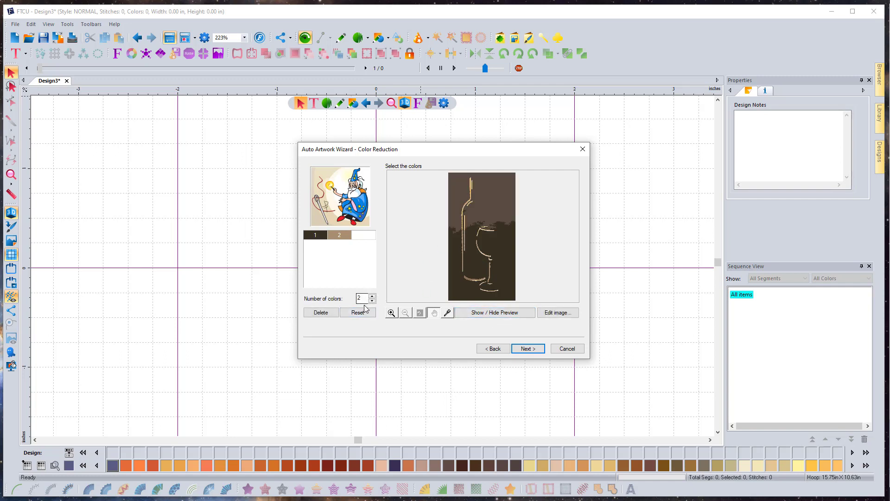
click(356, 317)
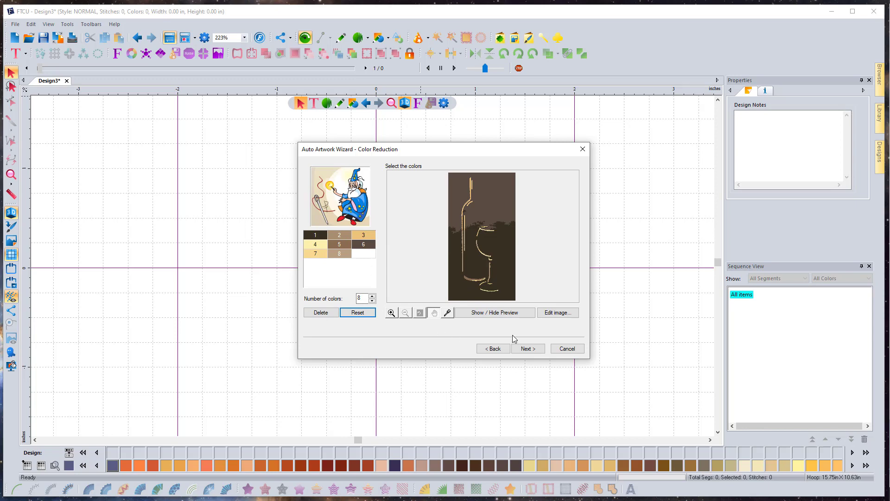
Open the color-reduced image for editing in Paint and fill the light and dark brown background areas with white
click(553, 313)
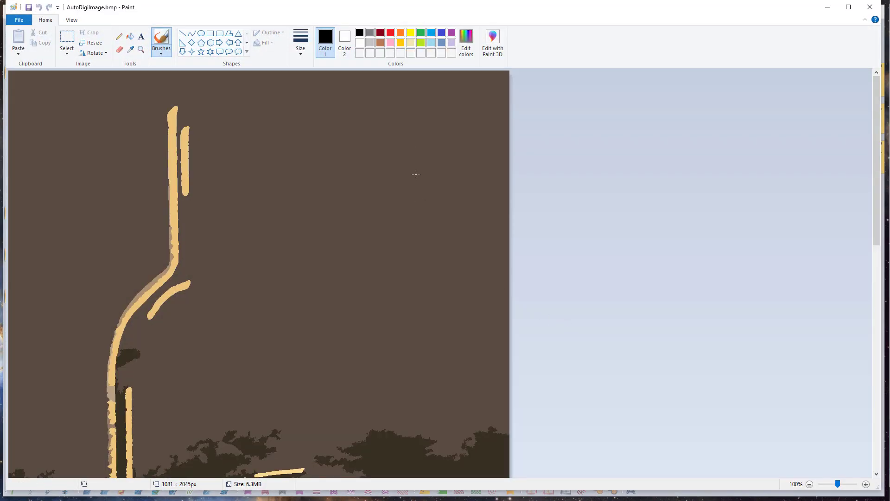
scroll(283, 177, down, 6)
scroll(282, 176, up, 4)
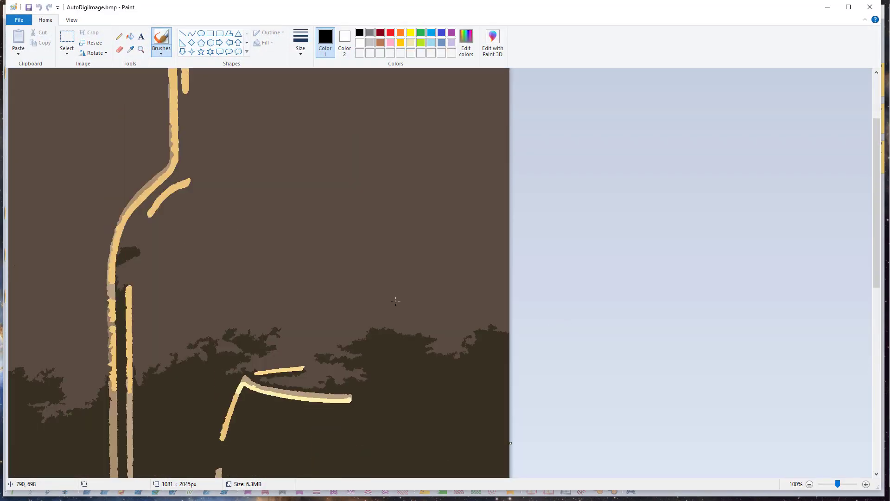
scroll(751, 378, down, 2)
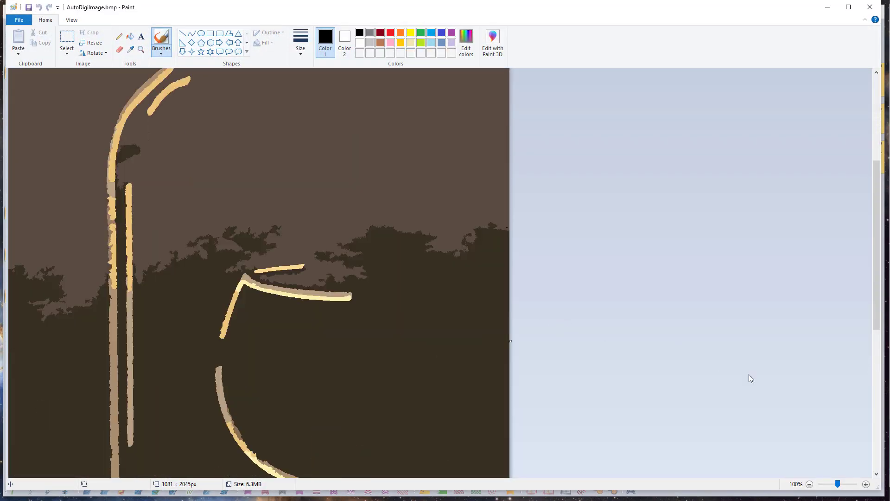
click(809, 484)
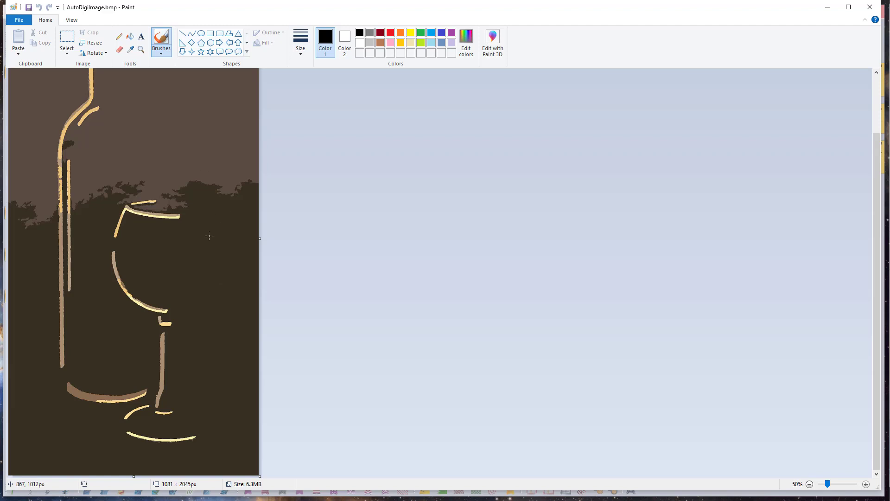
click(132, 41)
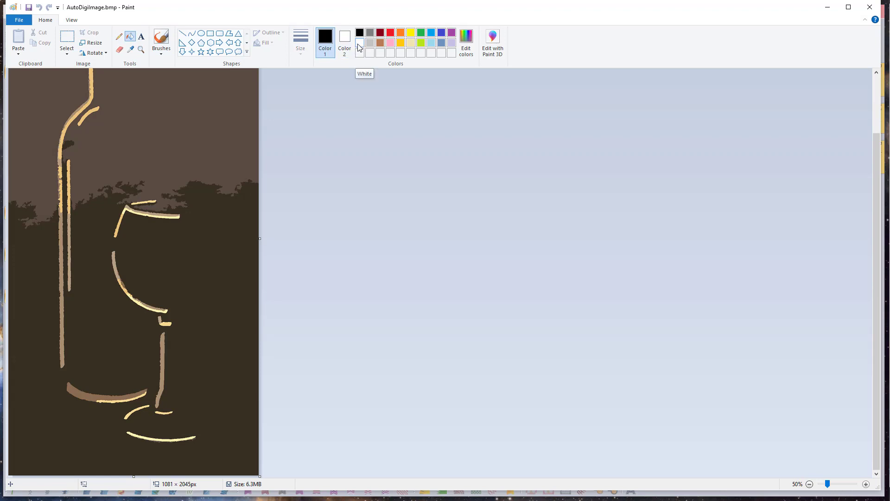
click(360, 44)
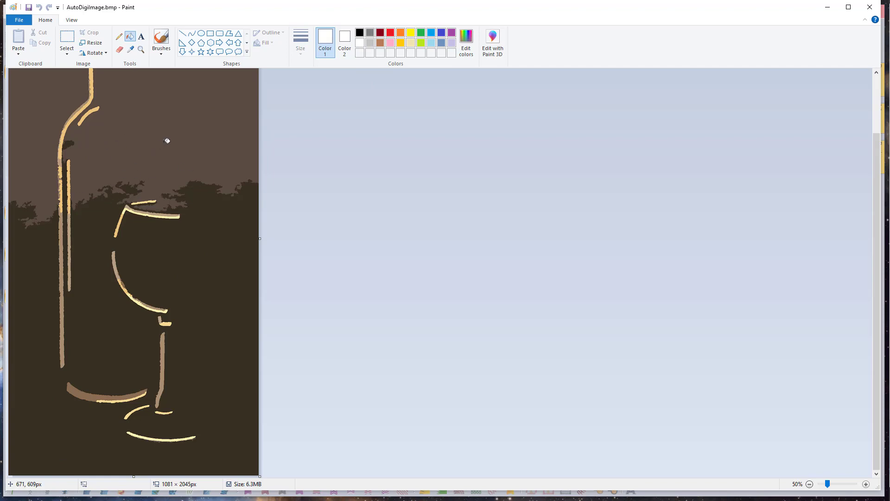
click(168, 140)
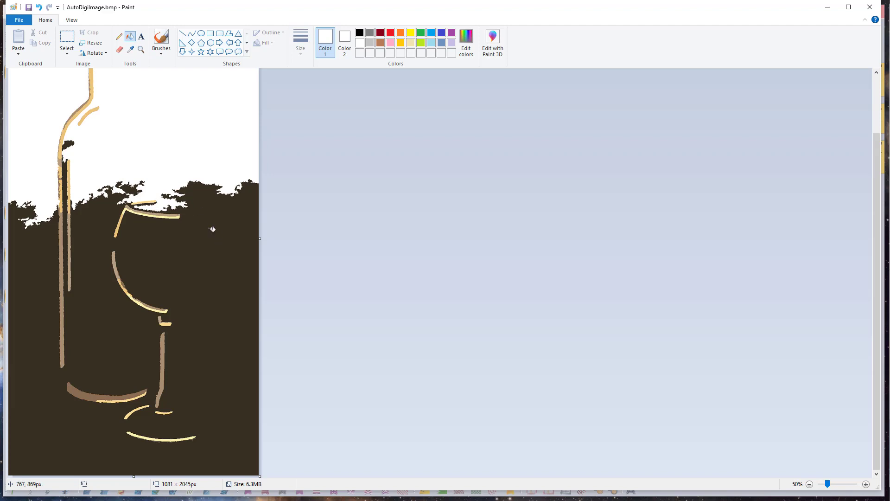
click(232, 274)
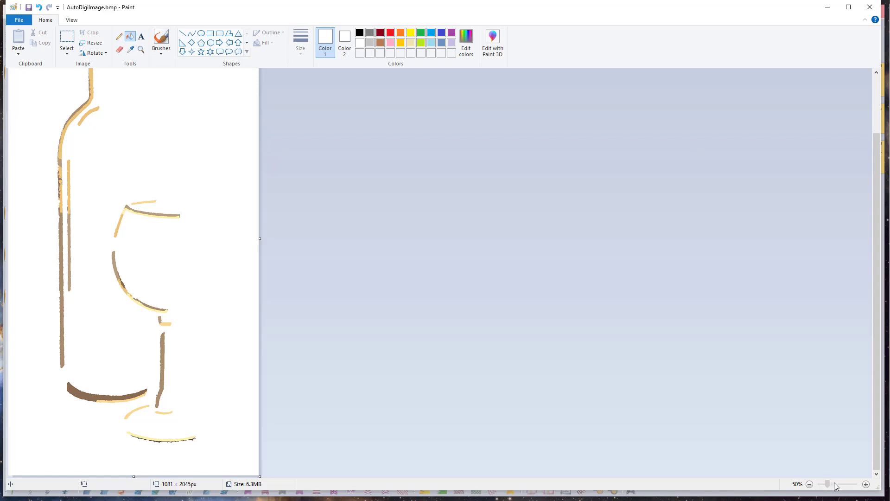
Fill the dark fringe beneath the glass's foot line with white and check the lines against the original photo
click(866, 484)
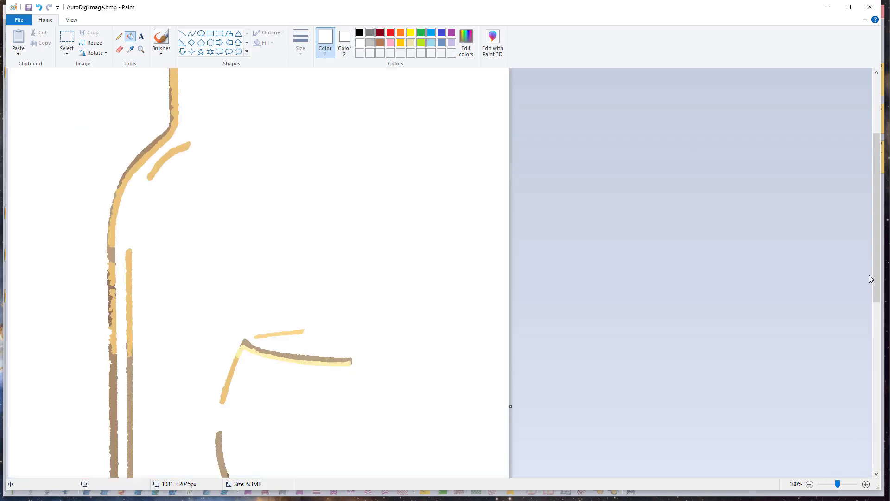
scroll(865, 301, down, 4)
scroll(856, 371, down, 5)
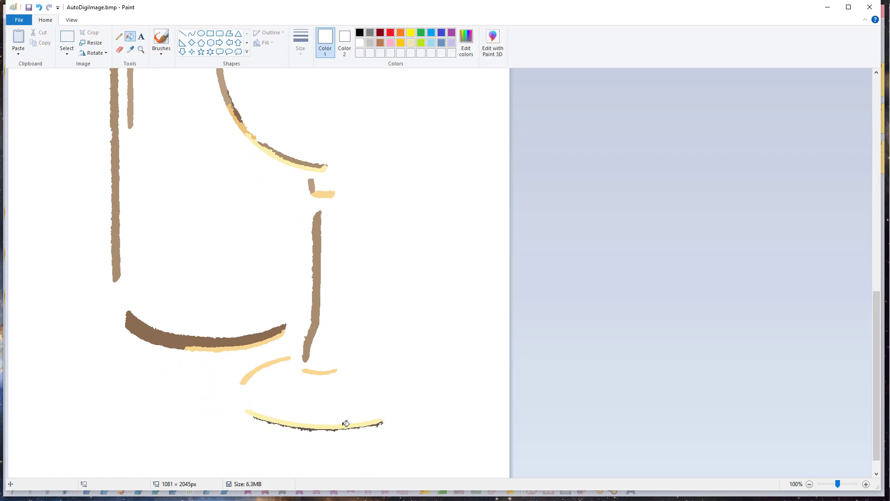
click(306, 428)
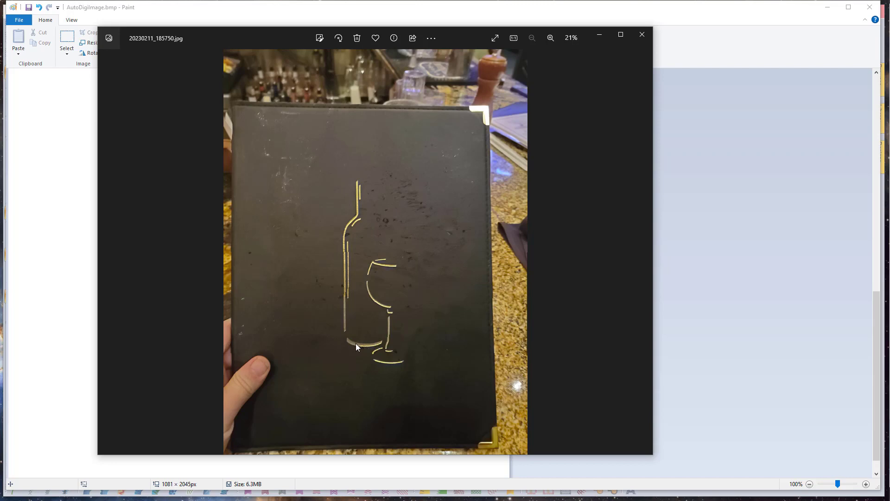
click(599, 34)
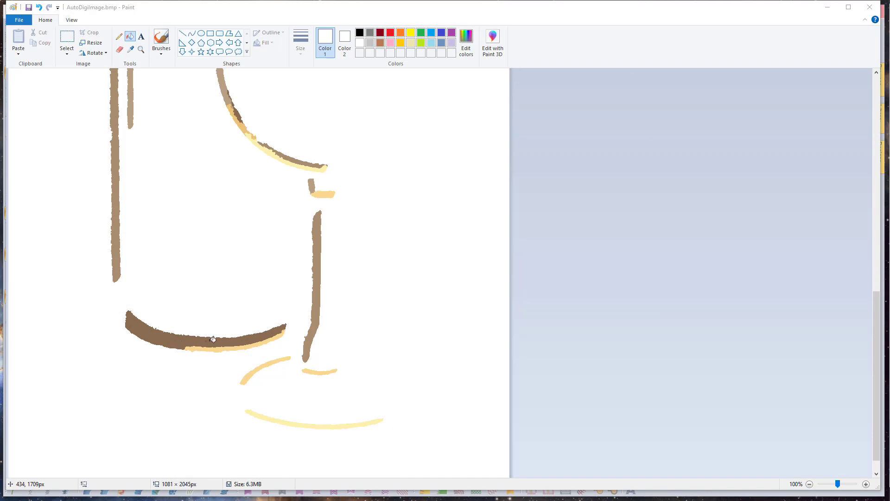
Sample the tan from the bottle neck and fill the brown patches along the bottle's outer left line with it
drag(877, 313, 884, 94)
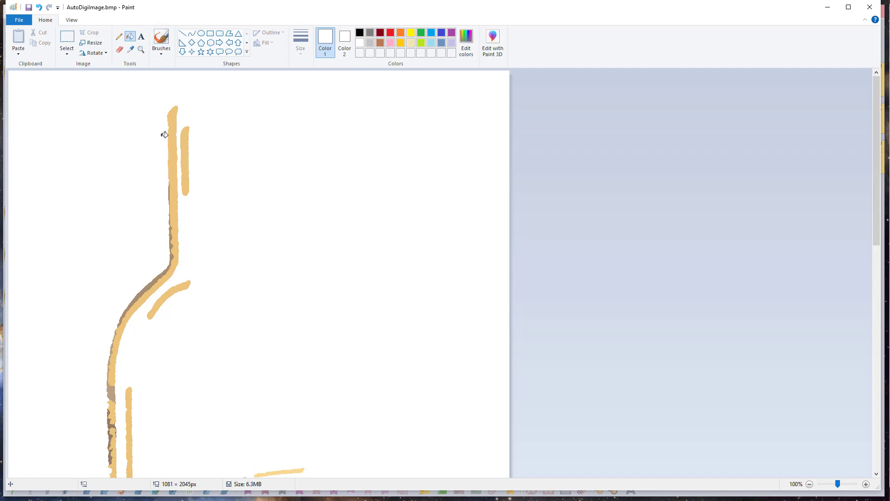
click(130, 49)
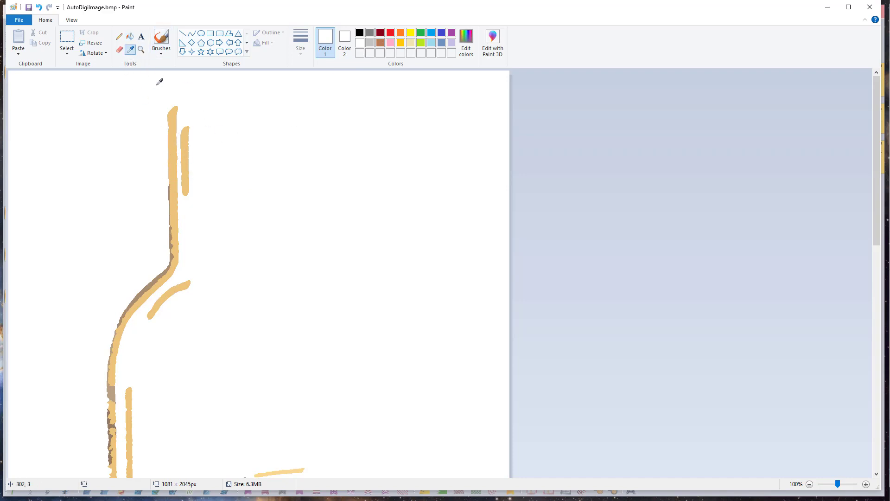
click(174, 127)
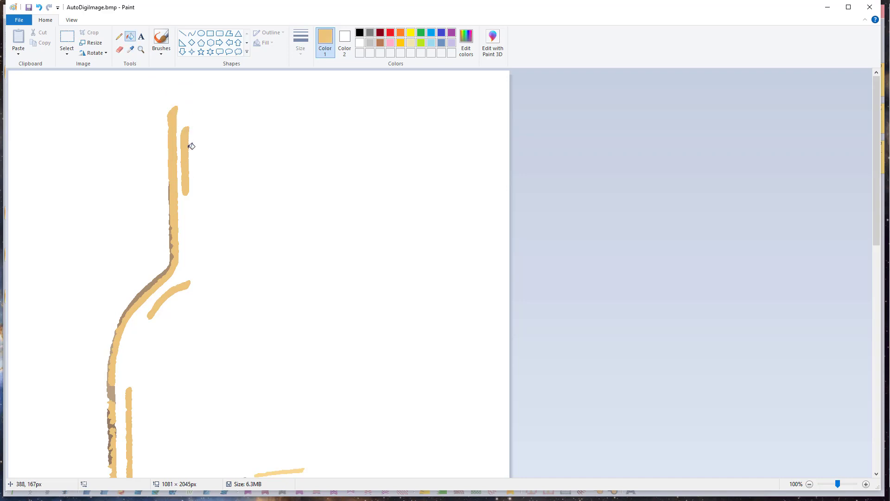
click(175, 253)
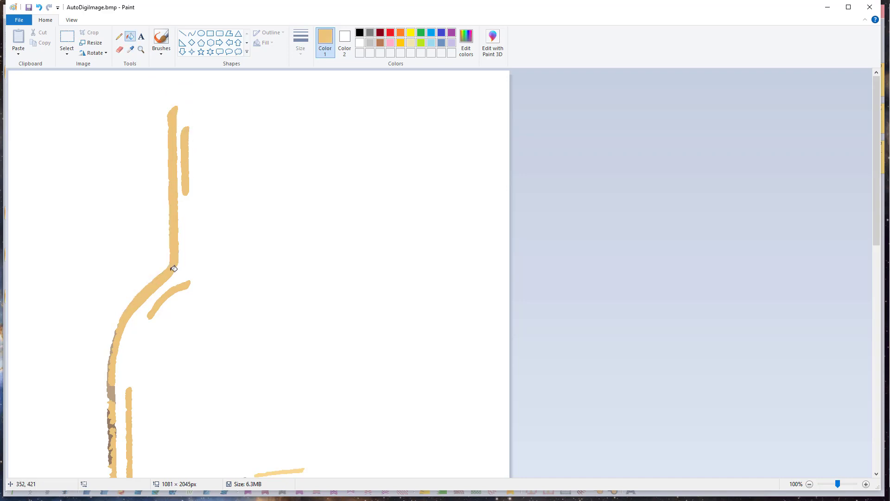
click(115, 391)
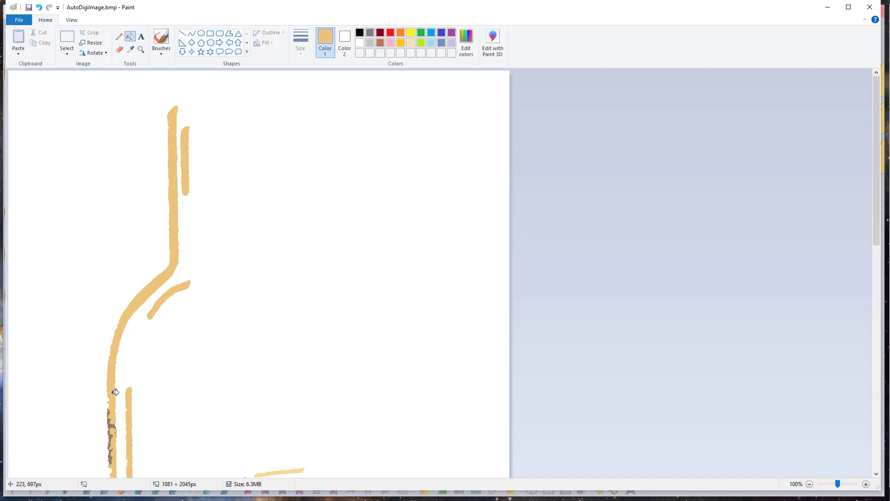
click(112, 422)
drag(872, 146, 872, 214)
click(118, 347)
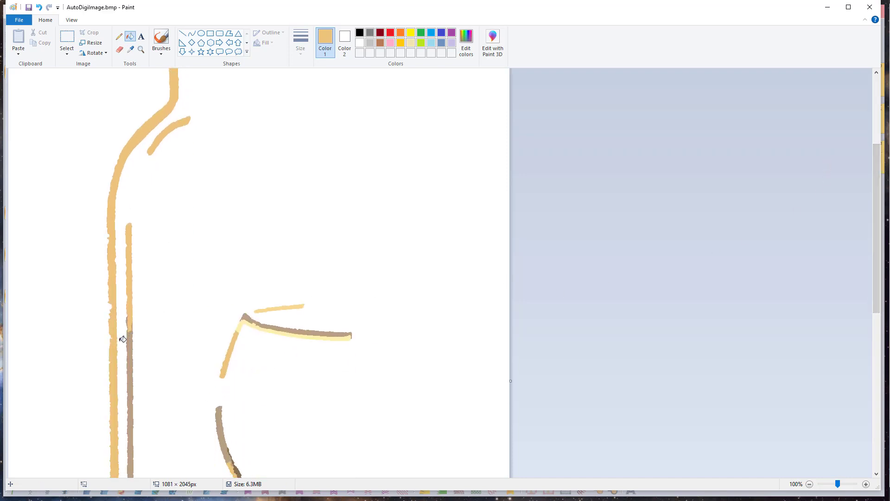
Fill the wine glass's rim lines and the upper part of its bowl curve with the same tan
click(284, 307)
click(247, 315)
click(242, 321)
click(217, 411)
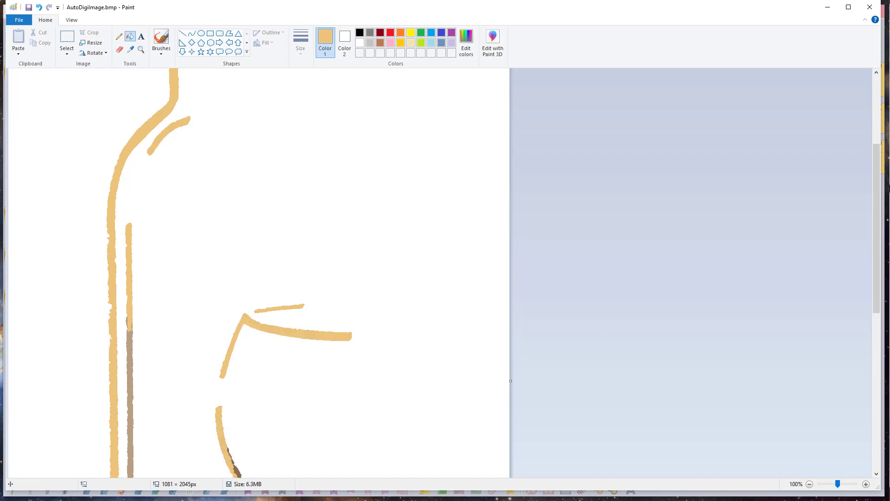
Fill the bottle's inner line, the rest of the glass bowl, and the glass stem pieces with tan
drag(876, 189, 877, 278)
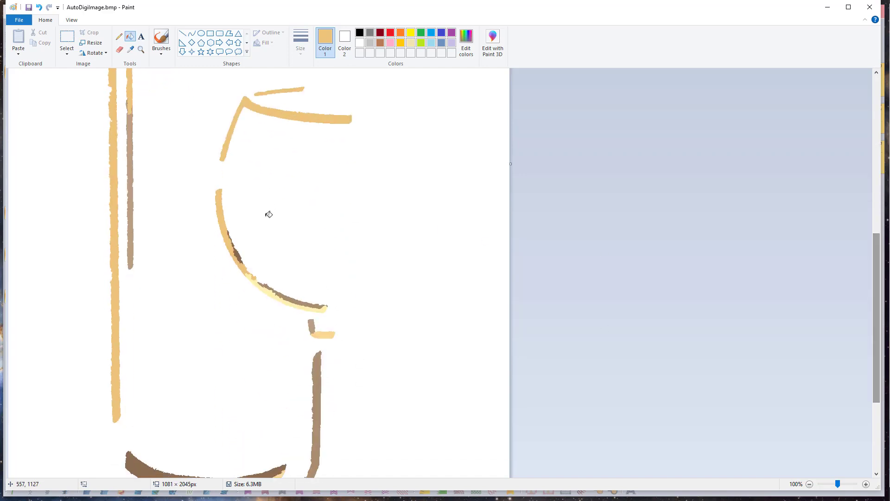
click(132, 236)
click(238, 250)
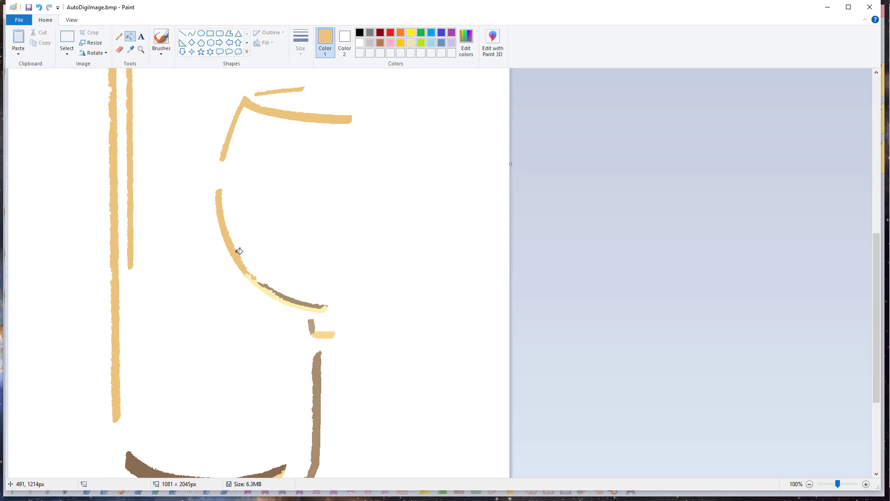
click(256, 281)
click(286, 295)
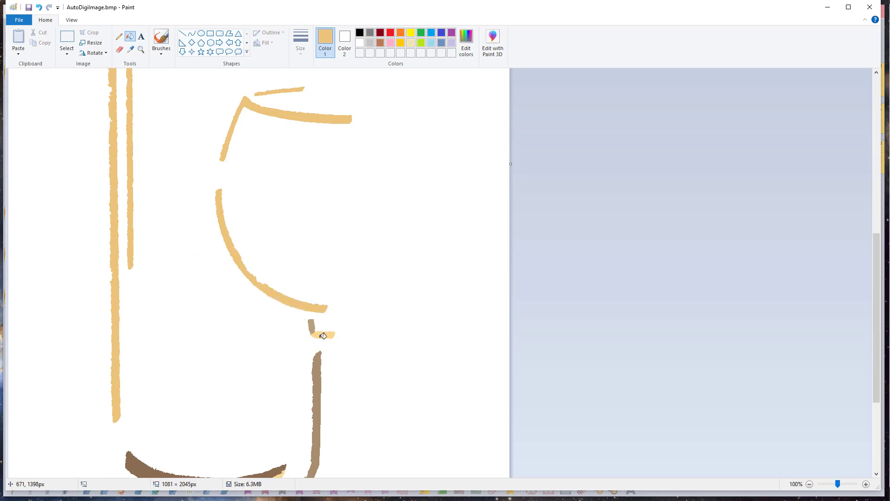
click(312, 325)
click(319, 380)
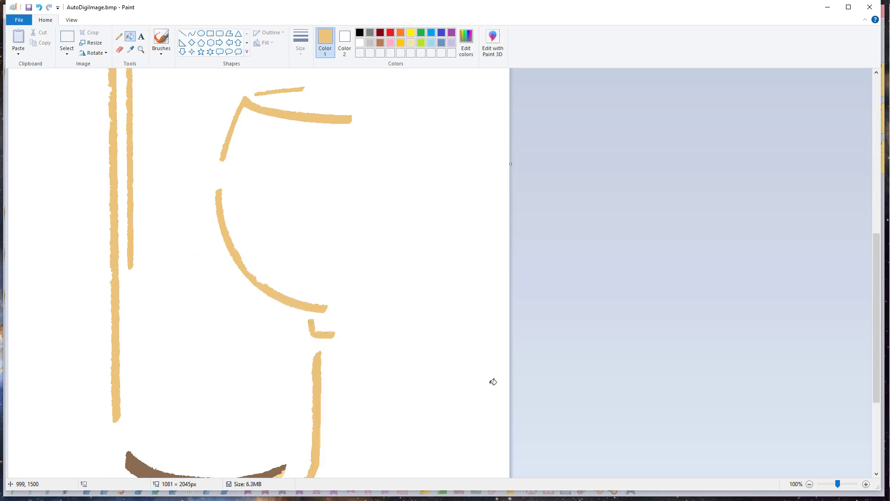
Fill the bottle's base curve and all the glass foot lines with tan
drag(876, 235, 841, 329)
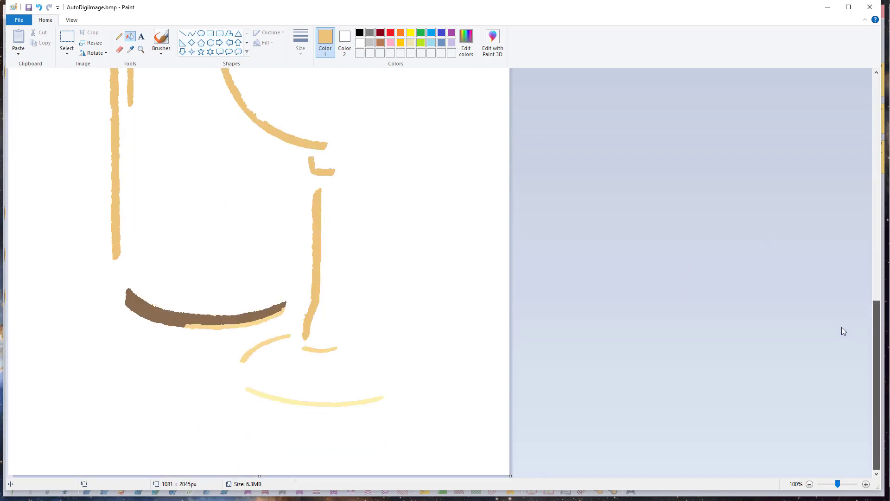
click(170, 312)
click(199, 321)
click(257, 346)
click(250, 392)
click(321, 349)
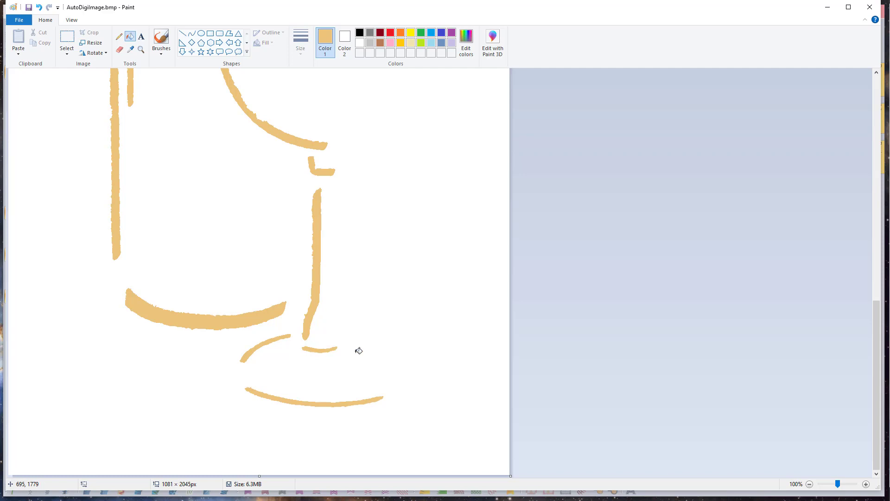
Close Paint, saving the changes to AutoDigiImage.bmp, and return to the wizard's Color Reduction page
mouse_move(876, 333)
mouse_down()
mouse_move(876, 111)
mouse_move(863, 383)
mouse_move(848, 120)
mouse_up()
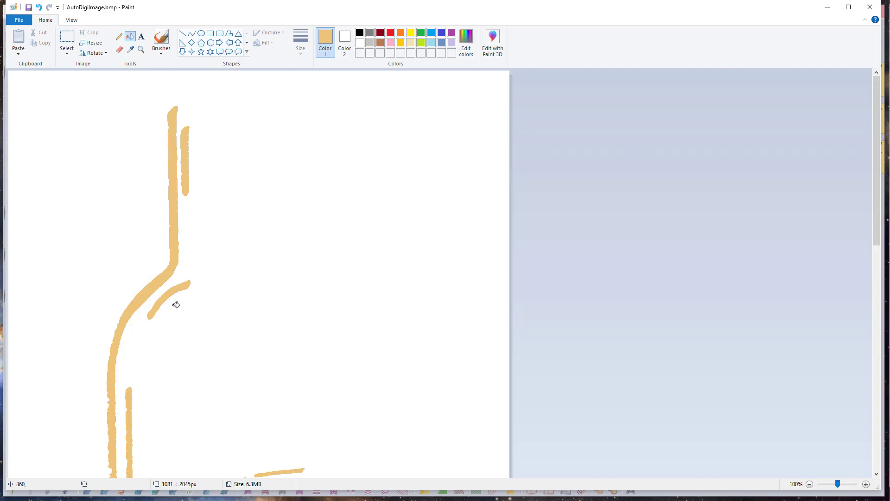
click(869, 9)
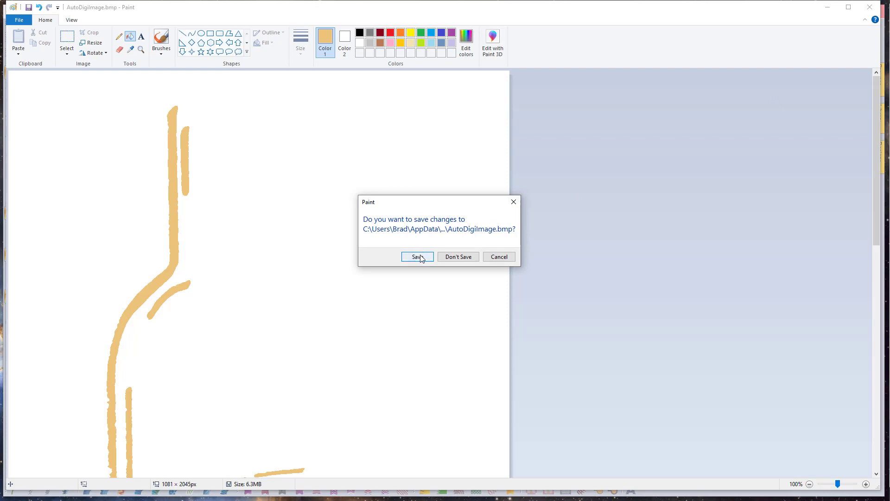
click(418, 254)
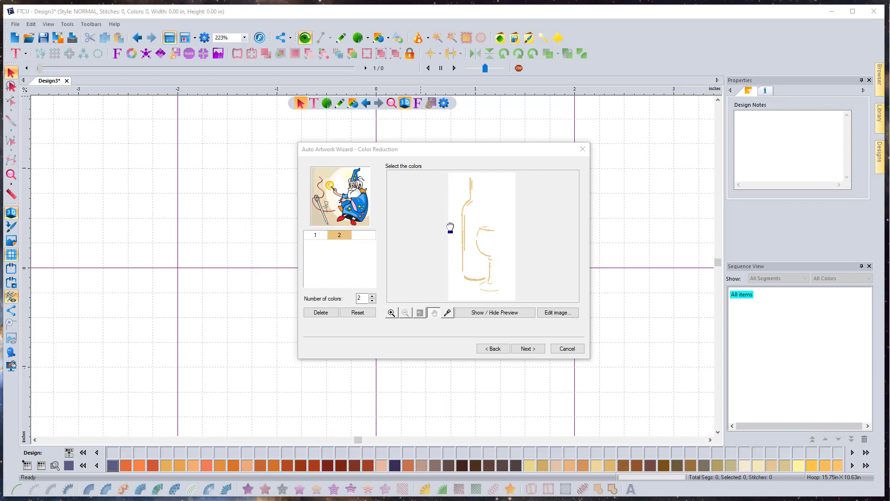
Vectorize the two-color bottle-and-glass image, finish the wizard to place the artwork in the design, and deselect it
click(537, 349)
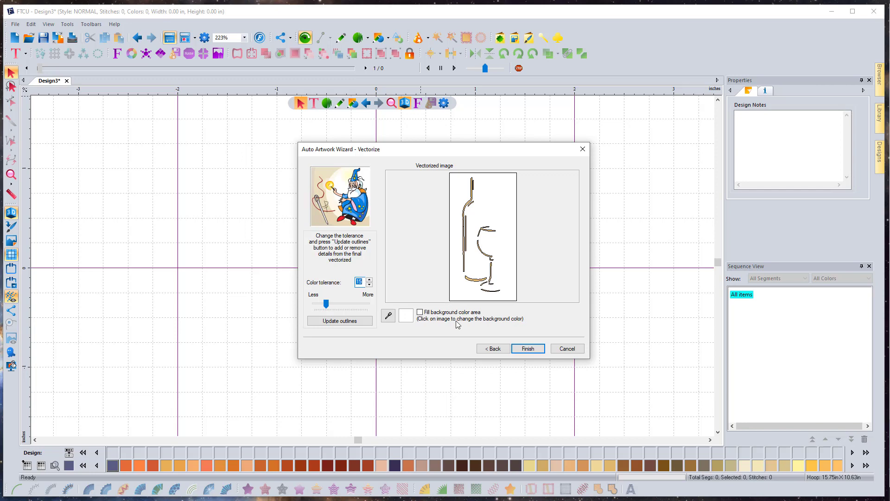
click(529, 351)
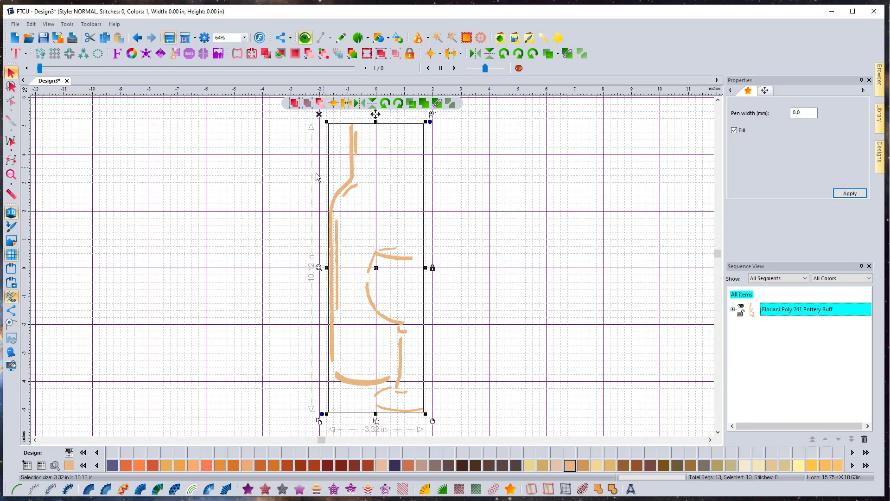
click(305, 185)
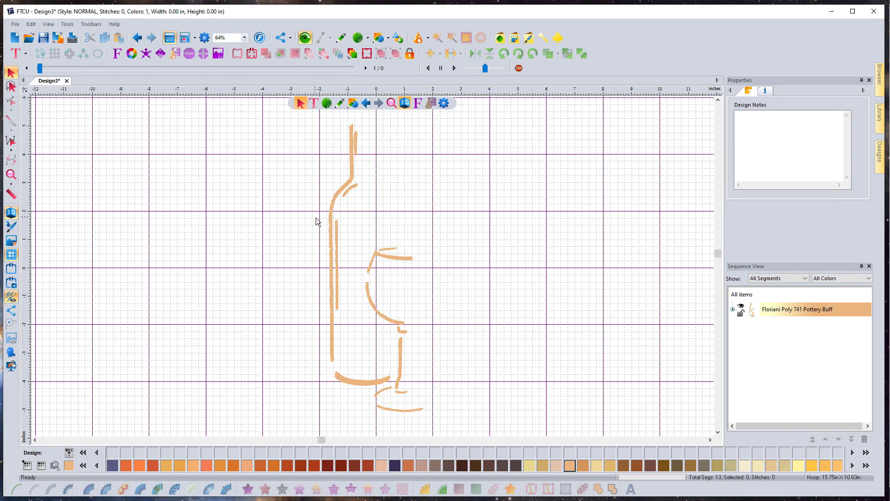
Expand the Pottery Buff color in the sequence, select the long bottle outline (9. Artwork), and show its outline points for editing
scroll(315, 220, up, 5)
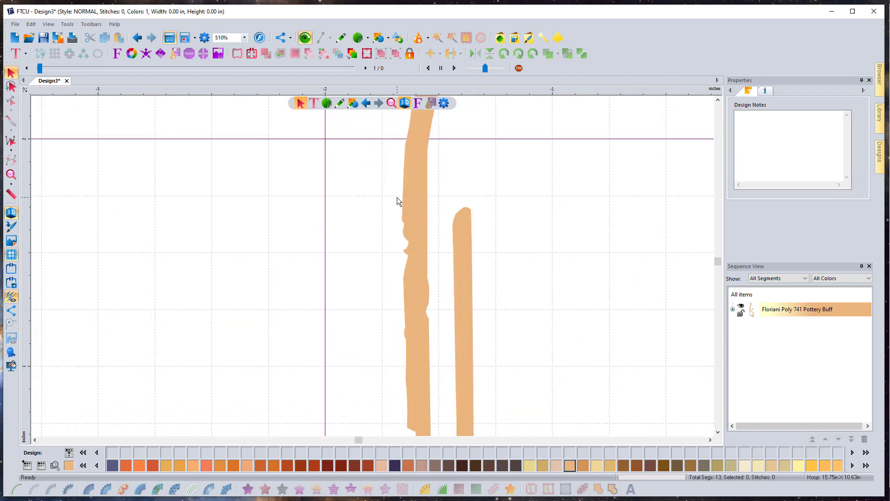
scroll(403, 320, down, 2)
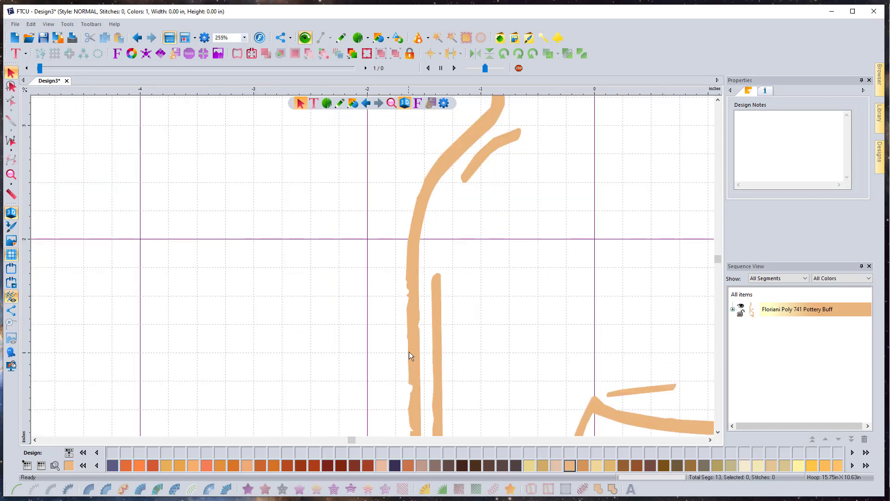
scroll(411, 362, down, 1)
scroll(413, 391, up, 1)
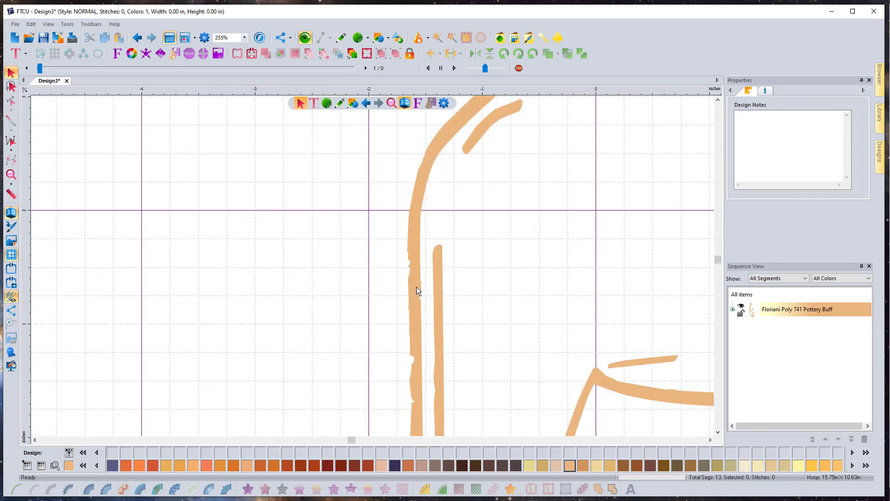
scroll(526, 255, down, 4)
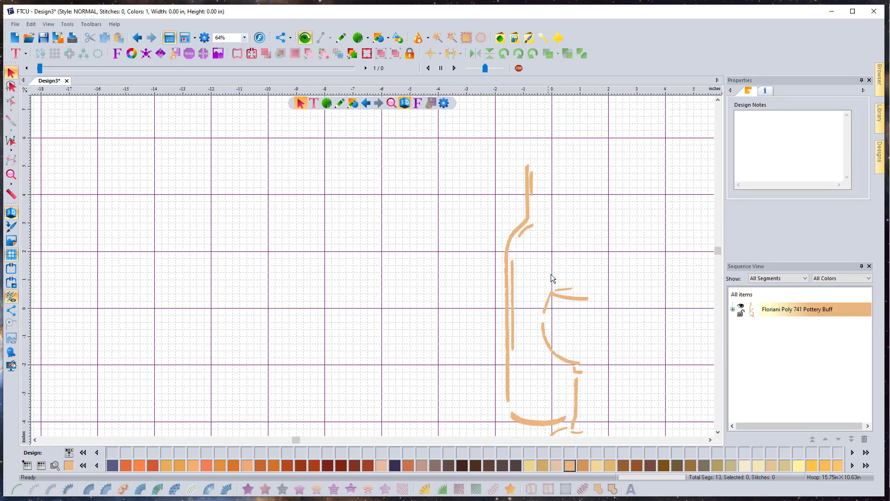
click(734, 309)
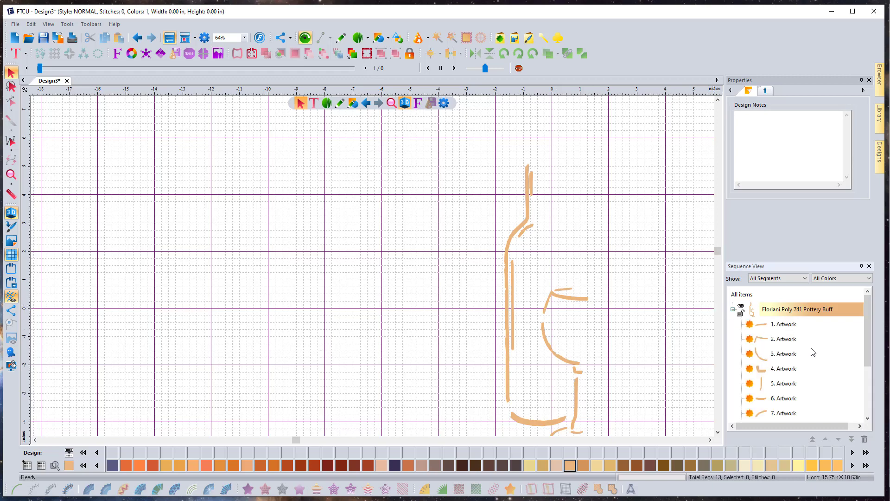
drag(868, 345, 863, 384)
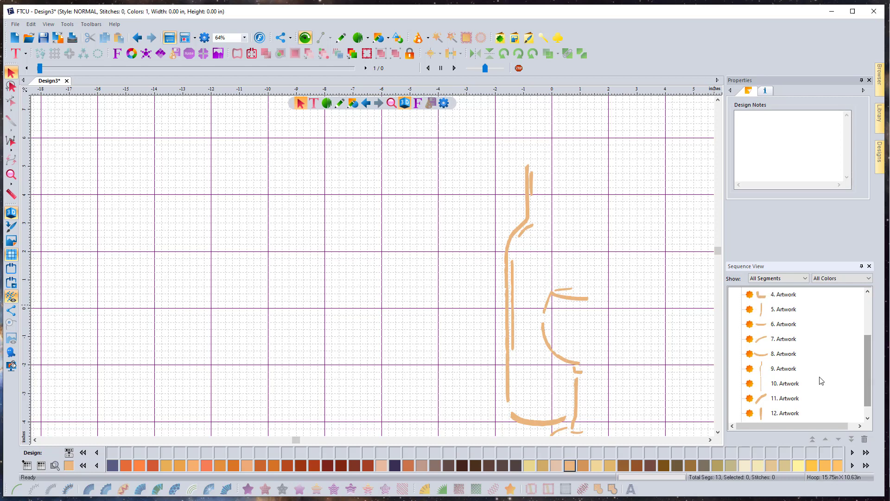
click(786, 369)
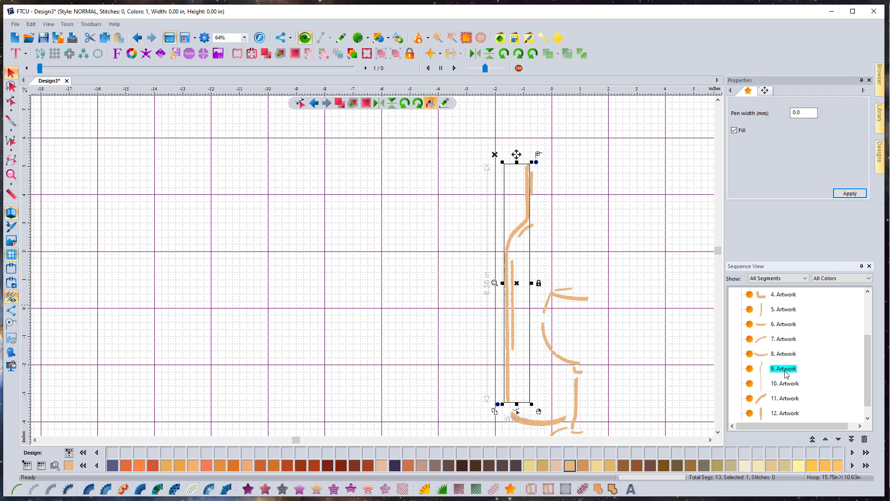
double_click(518, 414)
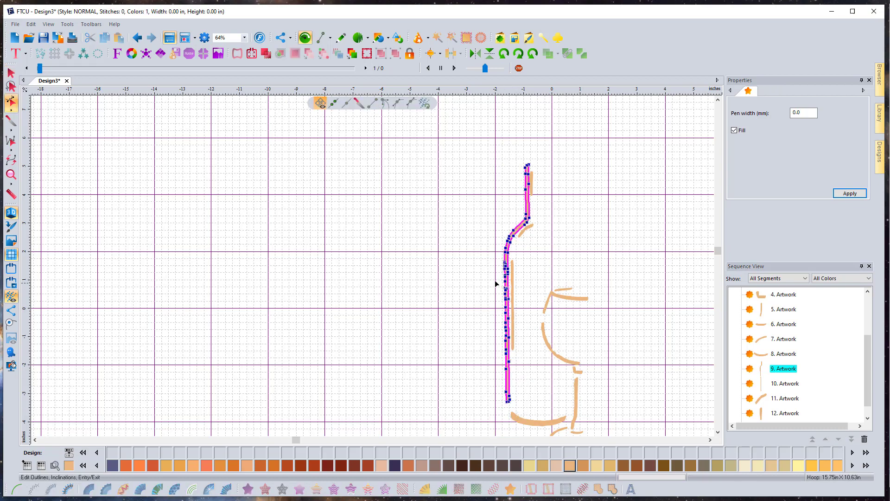
Apply Simplify Smoothen to the long bottle outline with 50% curve precision, angle tolerance 35 and distance tolerance 11 mm
scroll(504, 285, up, 5)
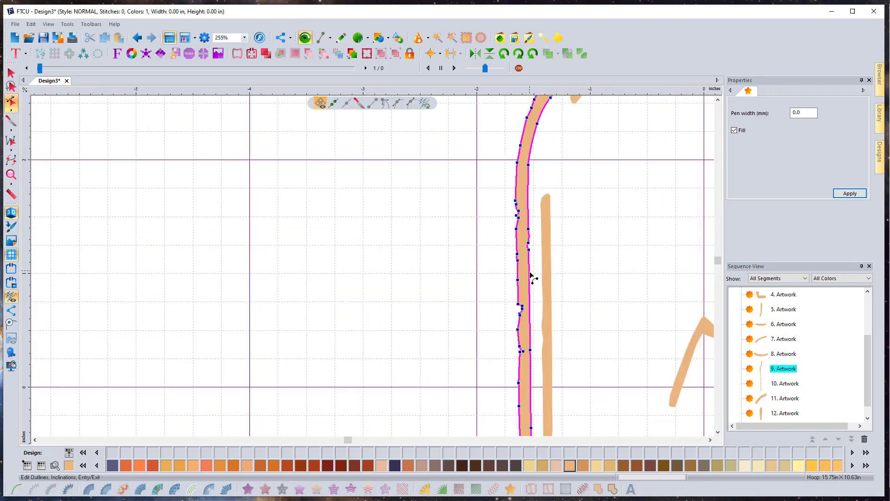
scroll(526, 304, down, 5)
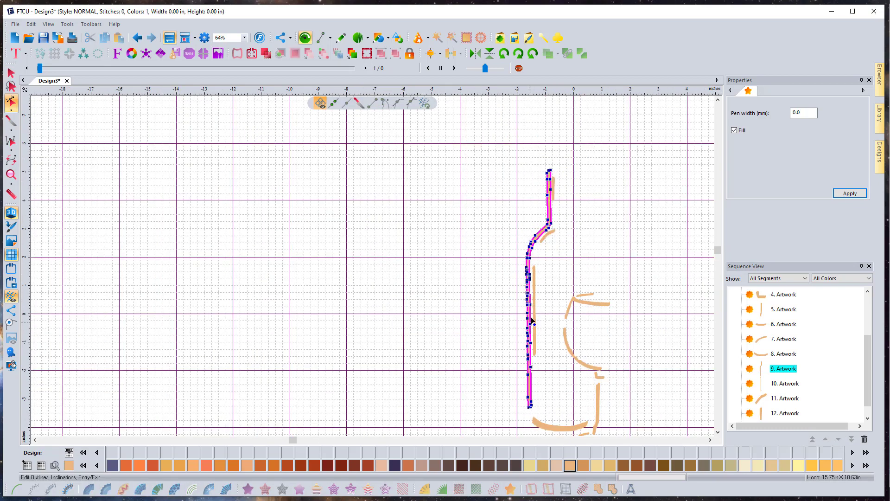
scroll(529, 330, up, 2)
scroll(530, 329, down, 2)
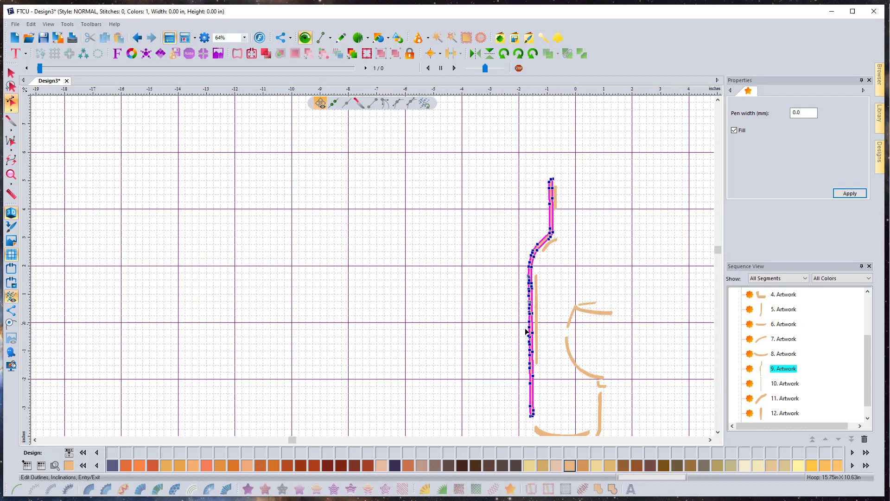
scroll(532, 349, up, 2)
scroll(536, 343, down, 2)
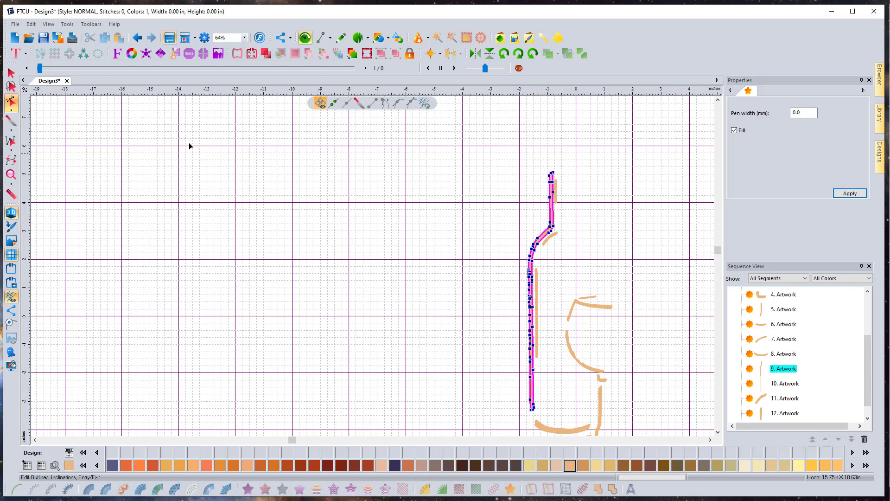
click(10, 73)
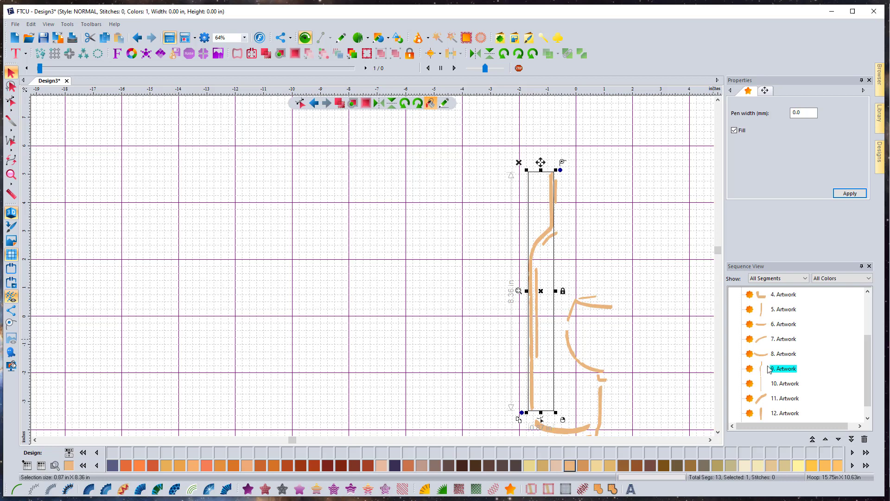
right_click(536, 259)
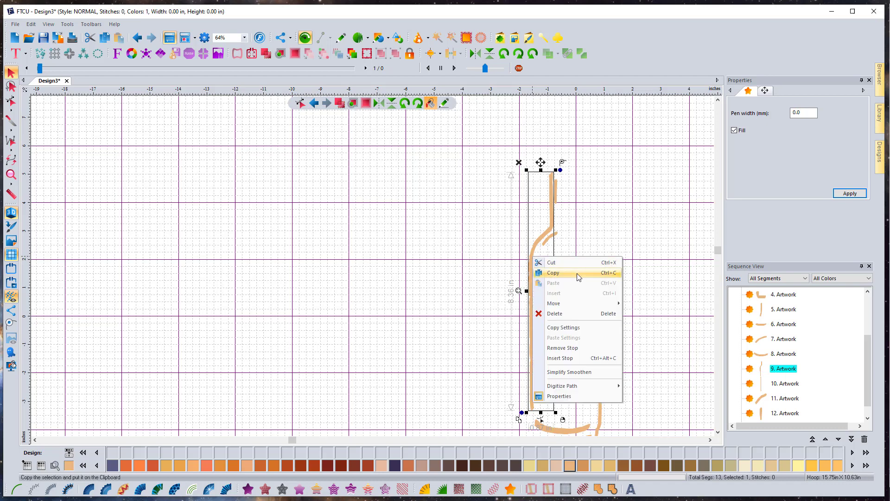
click(589, 375)
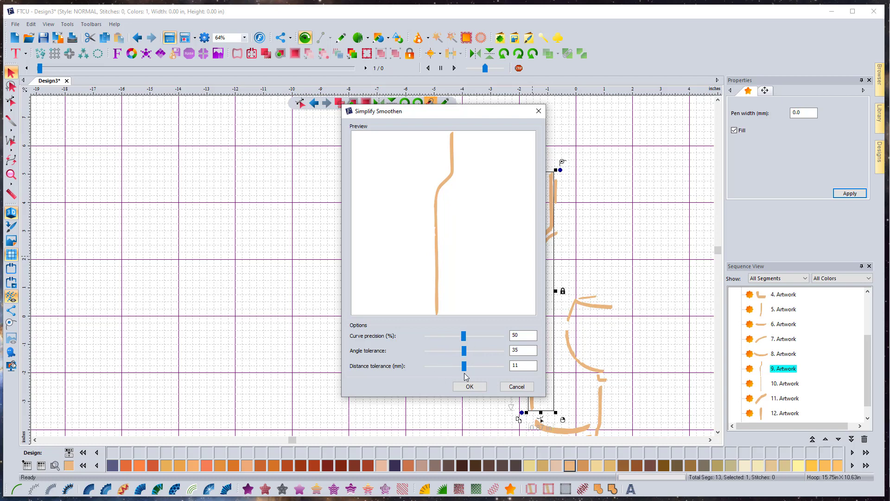
click(478, 386)
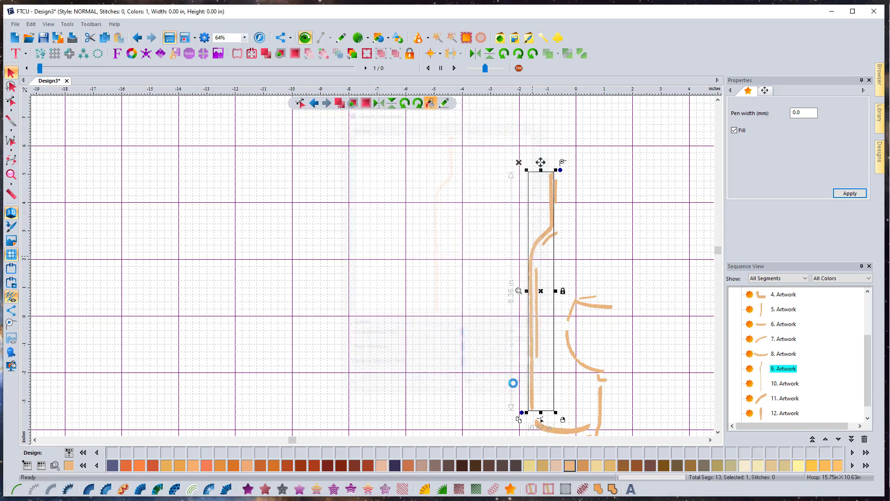
Edit the simplified bottle outline and delete the three points forming the notches midway down its outer edge
double_click(529, 371)
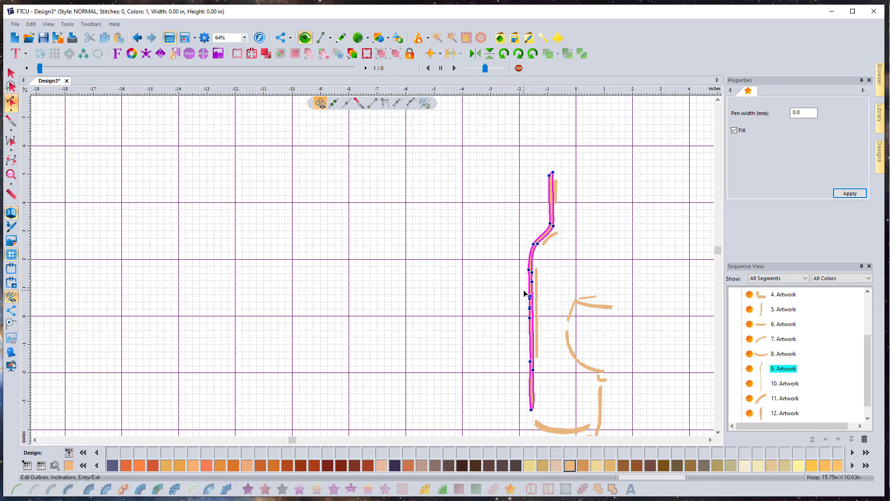
scroll(527, 306, up, 5)
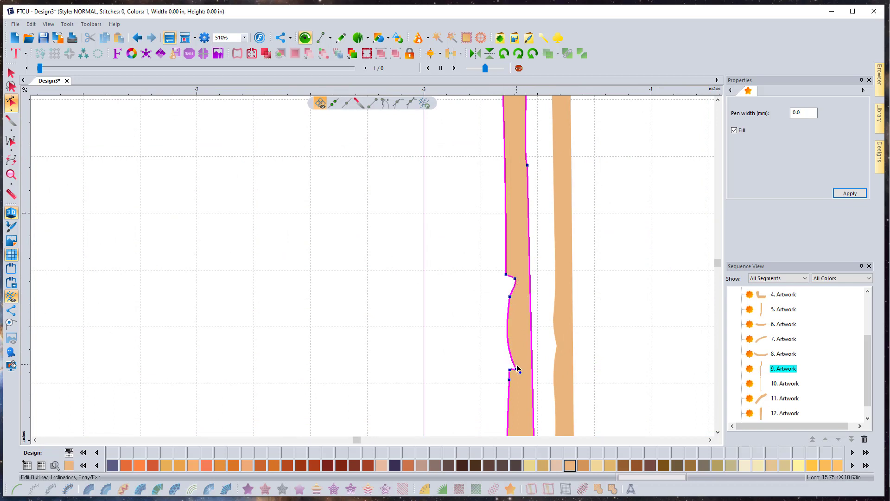
right_click(516, 281)
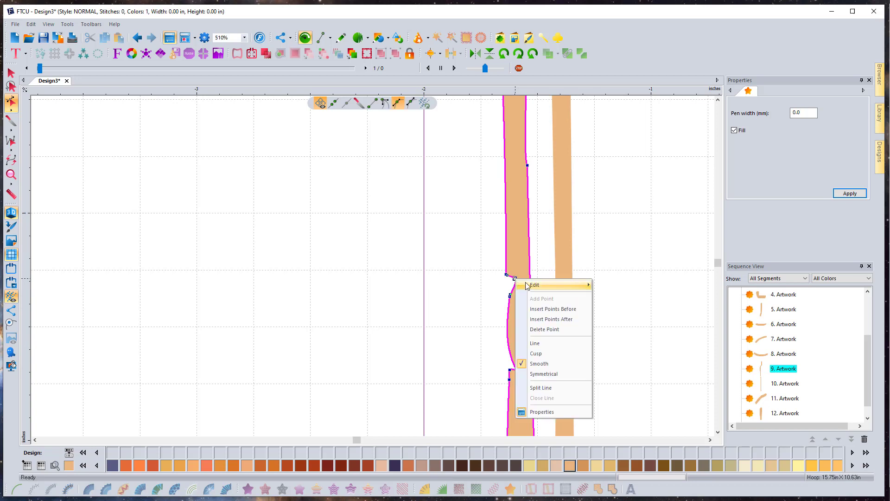
click(543, 331)
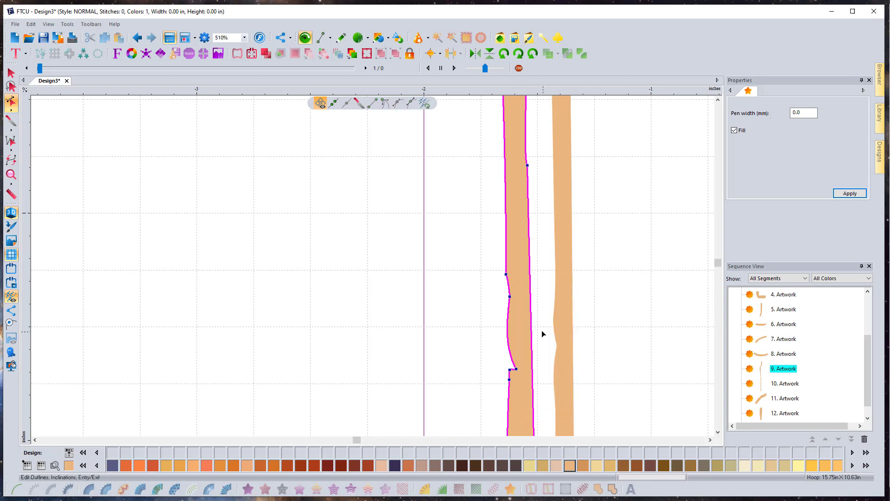
right_click(511, 299)
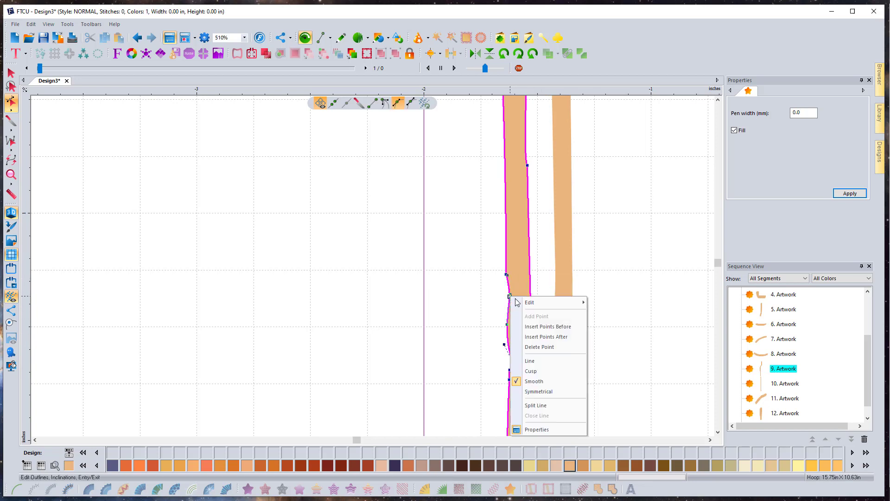
click(536, 354)
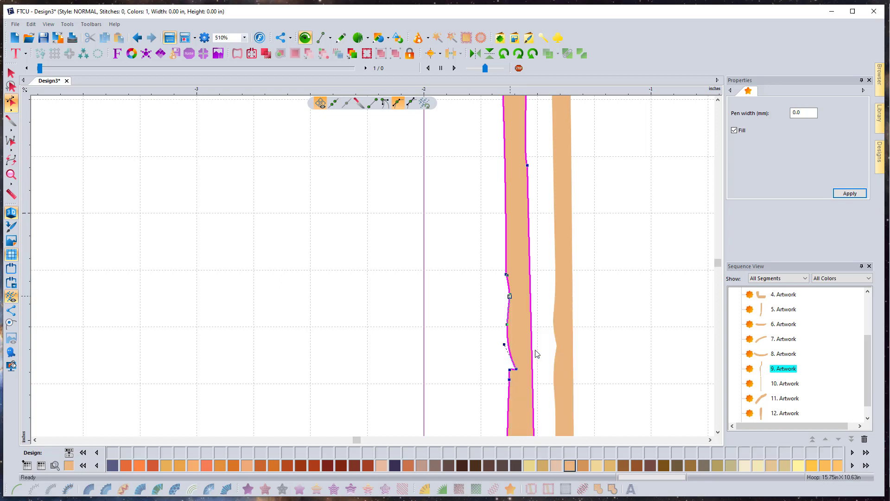
right_click(516, 369)
click(545, 420)
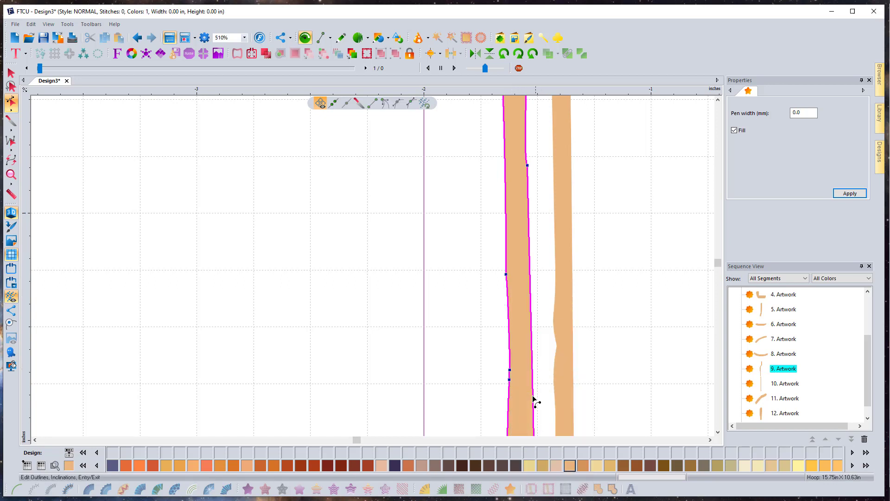
Examine the bottle outline from the neck down past the shoulder for remaining stray points
scroll(563, 327, down, 1)
drag(719, 261, 714, 247)
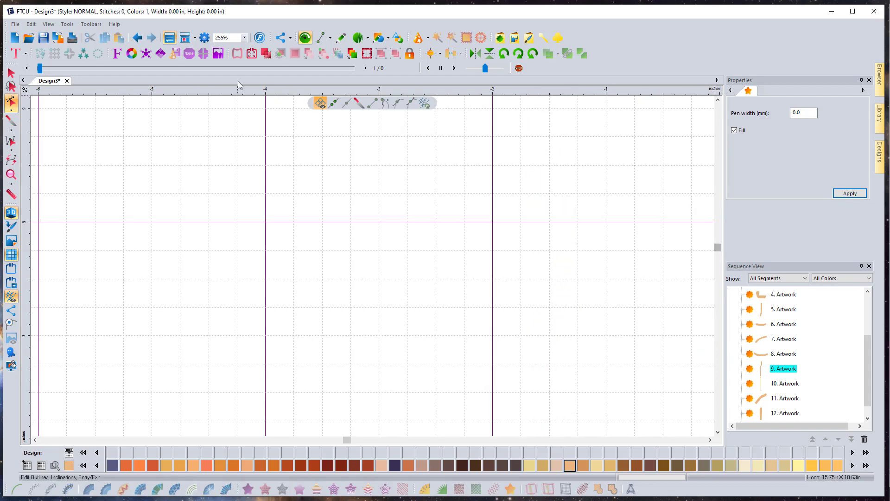
click(244, 38)
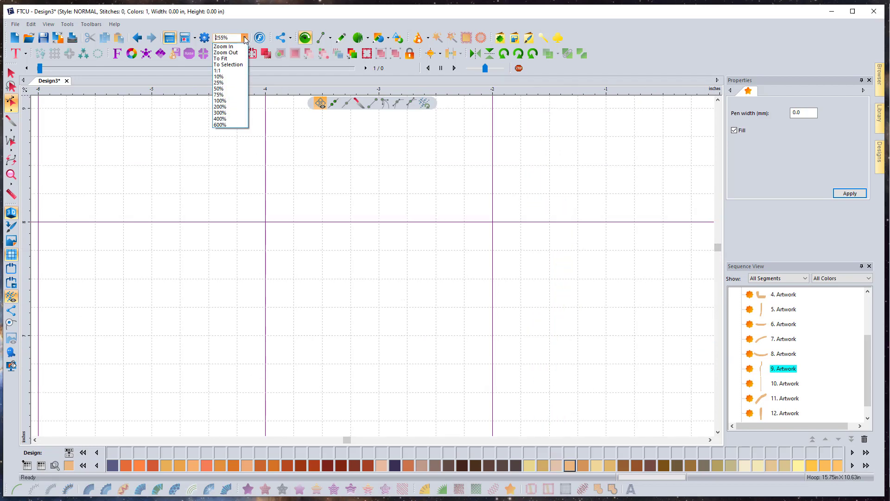
click(234, 59)
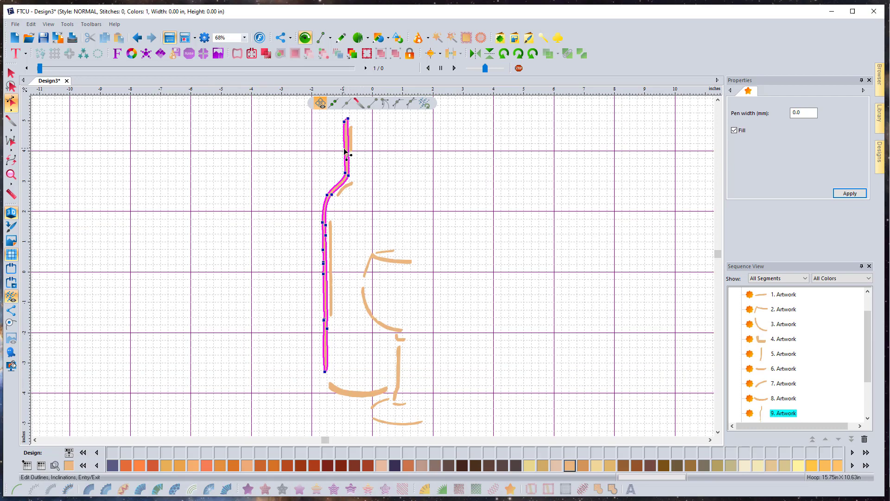
scroll(345, 152, up, 2)
click(718, 100)
click(717, 99)
click(718, 432)
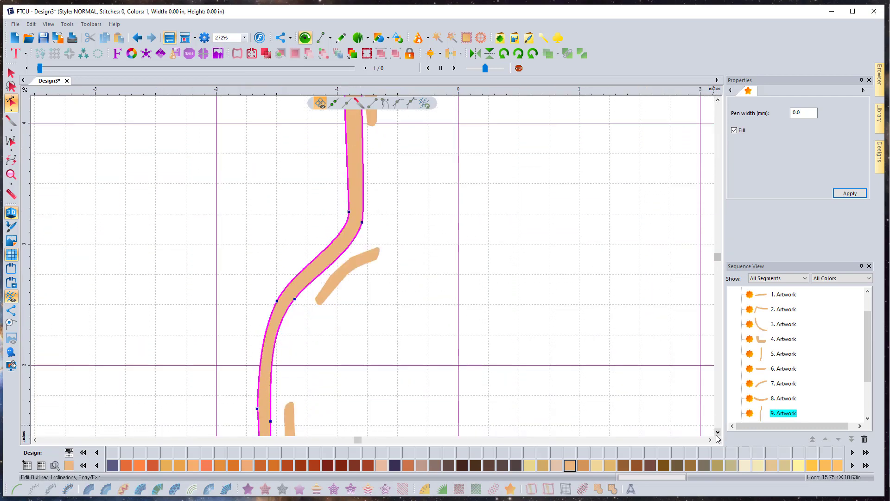
click(718, 432)
Reopen the bottle outline for point editing and delete the stray point on the lower part of its outer edge
key(Escape)
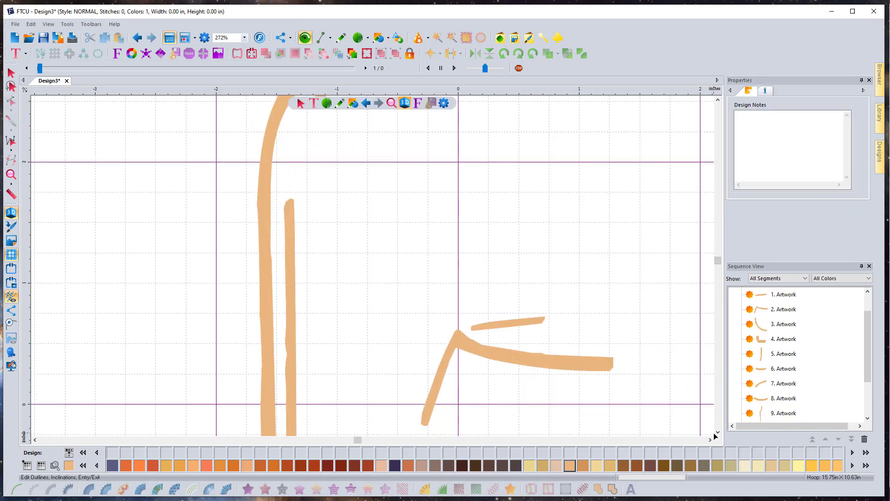
click(717, 432)
click(273, 372)
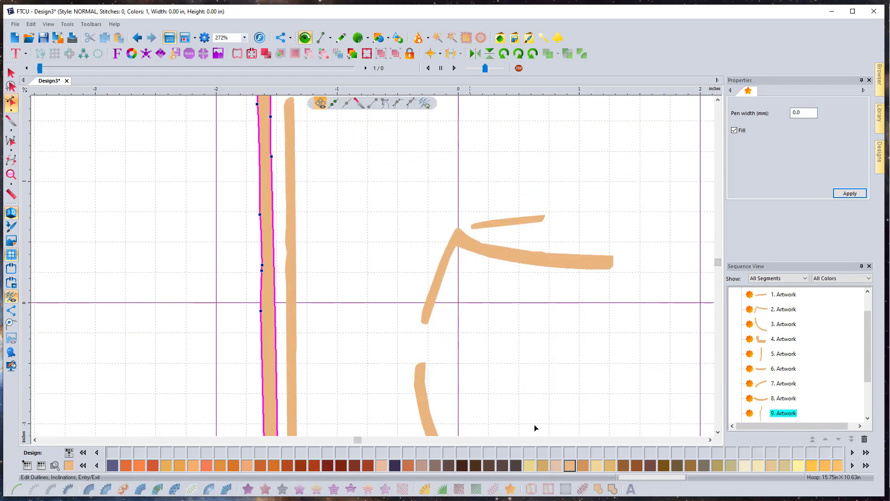
click(718, 432)
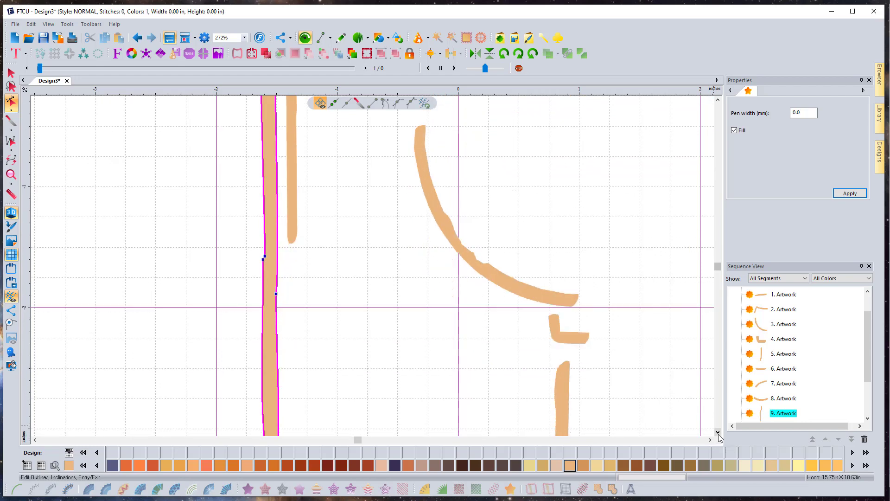
right_click(265, 257)
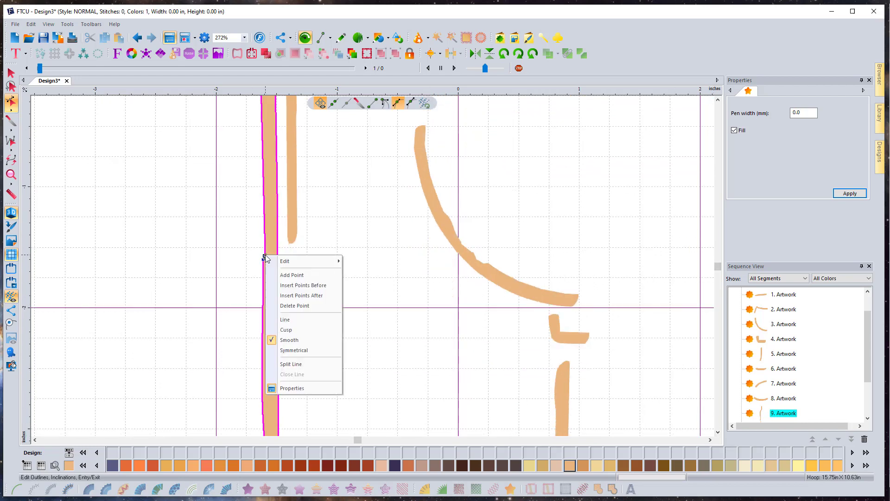
click(304, 306)
click(718, 432)
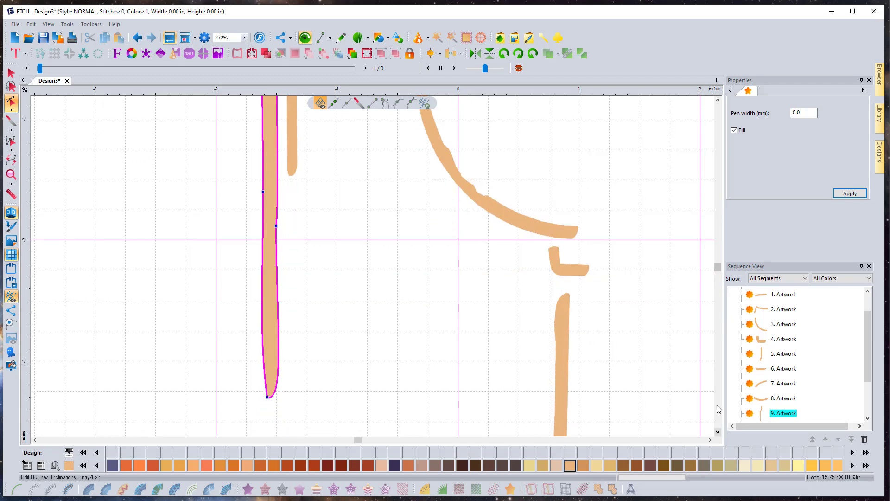
Apply Simplify Smoothen to the curved side of the glass bowl with 50% curve precision, angle tolerance 35 and distance tolerance 11 mm
click(719, 100)
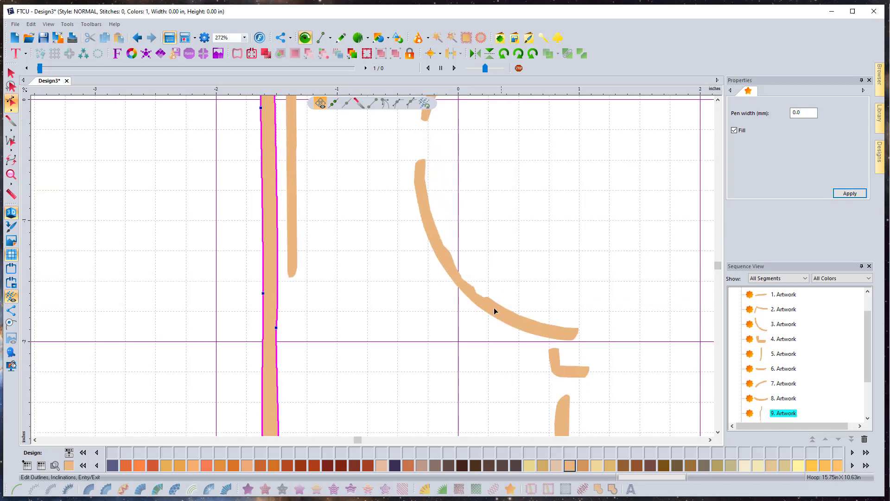
click(12, 73)
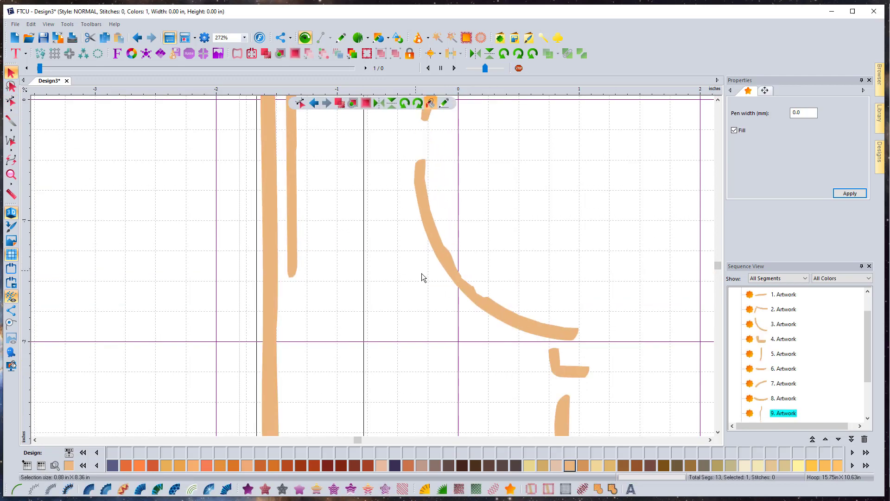
click(487, 301)
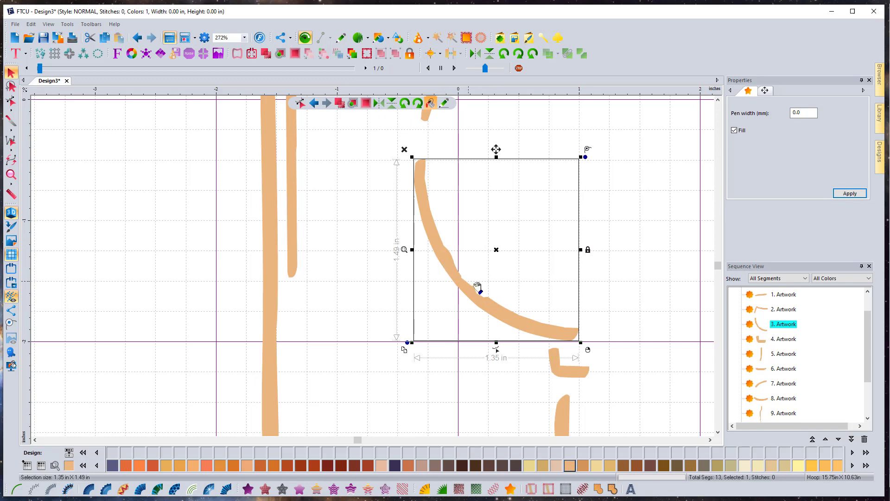
double_click(482, 308)
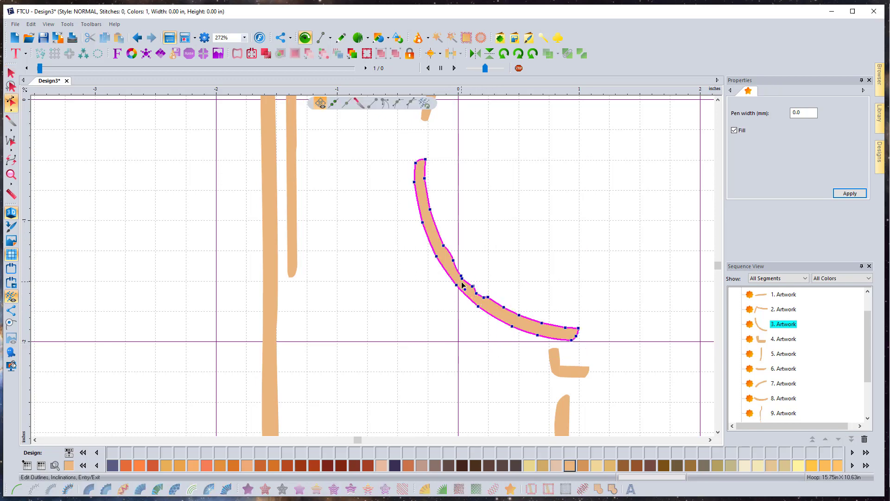
click(11, 73)
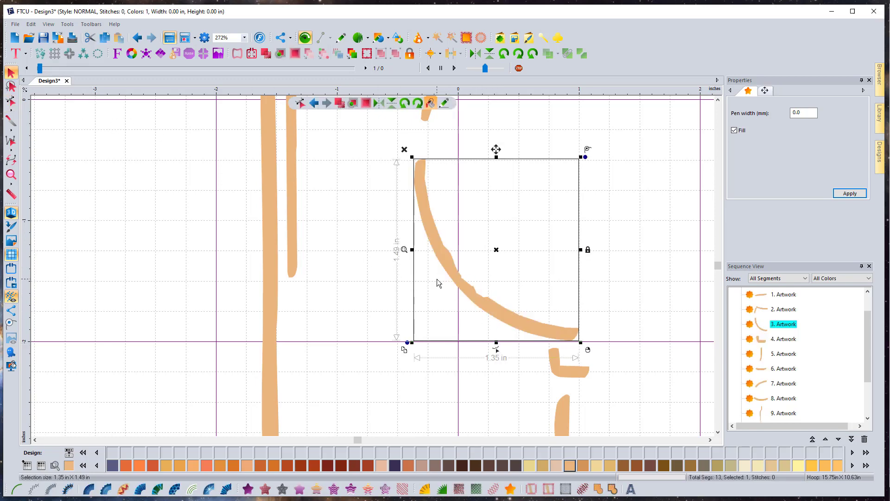
right_click(460, 281)
click(468, 396)
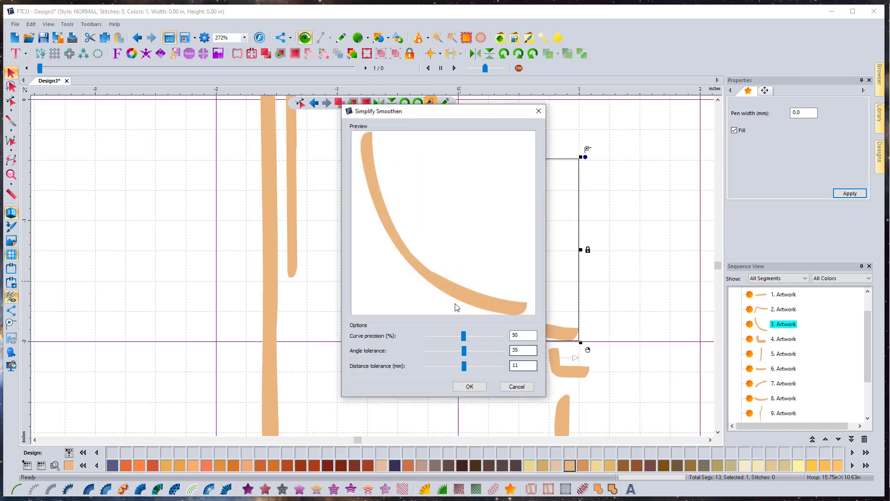
click(470, 386)
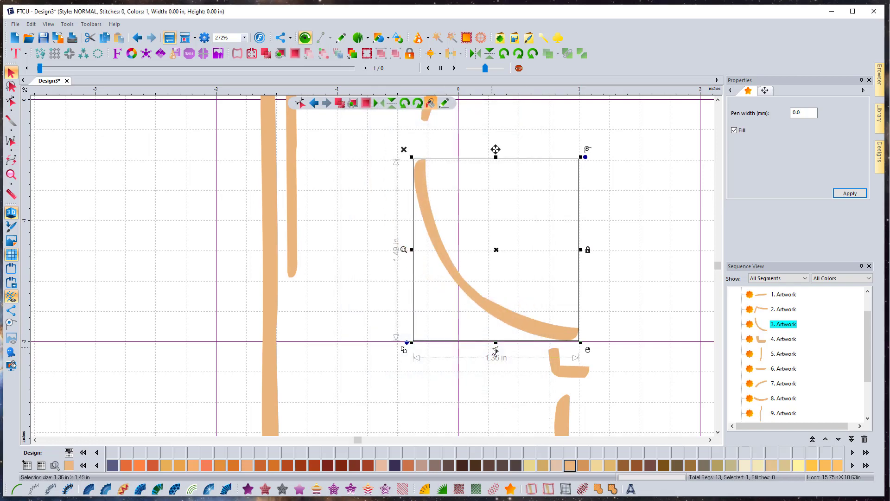
double_click(510, 327)
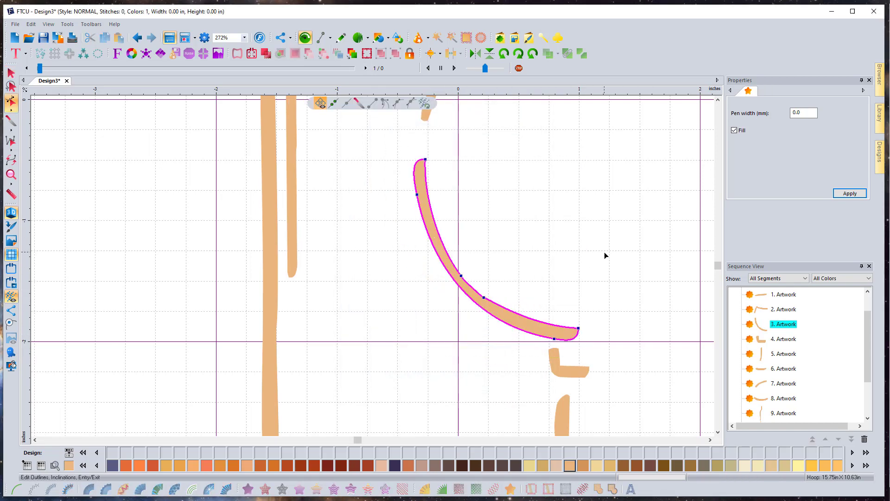
click(697, 146)
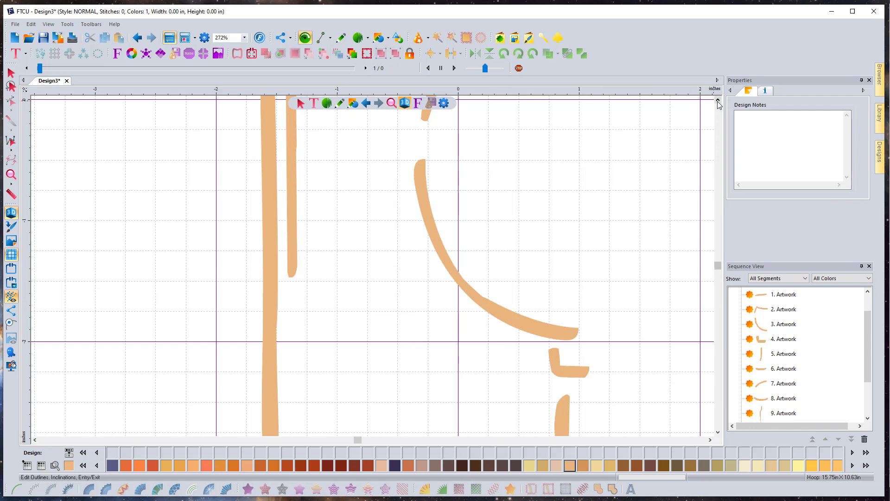
Apply Simplify Smoothen with the dialog's current settings to the long vertical line just inside the bottle outline
scroll(718, 103, up, 10)
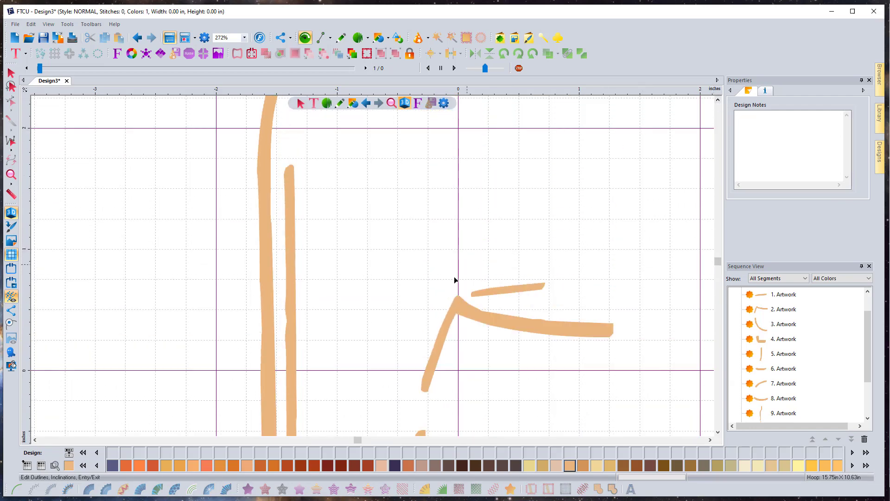
scroll(719, 435, down, 5)
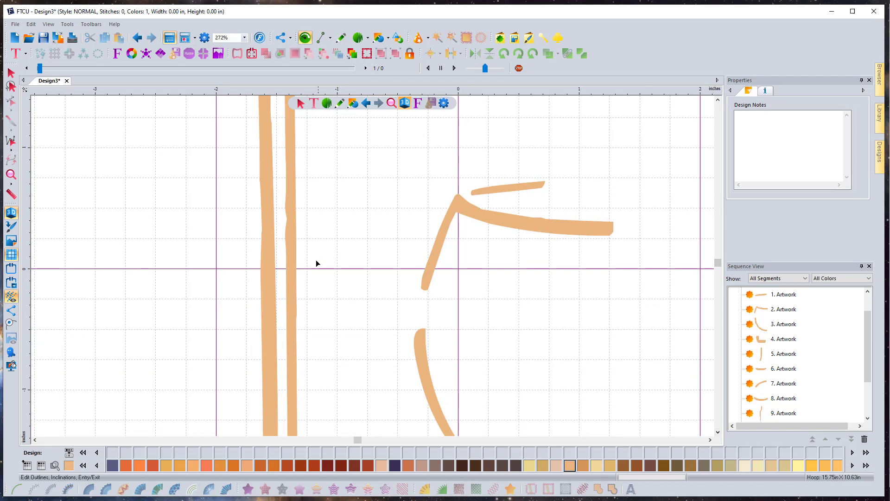
right_click(293, 242)
click(296, 245)
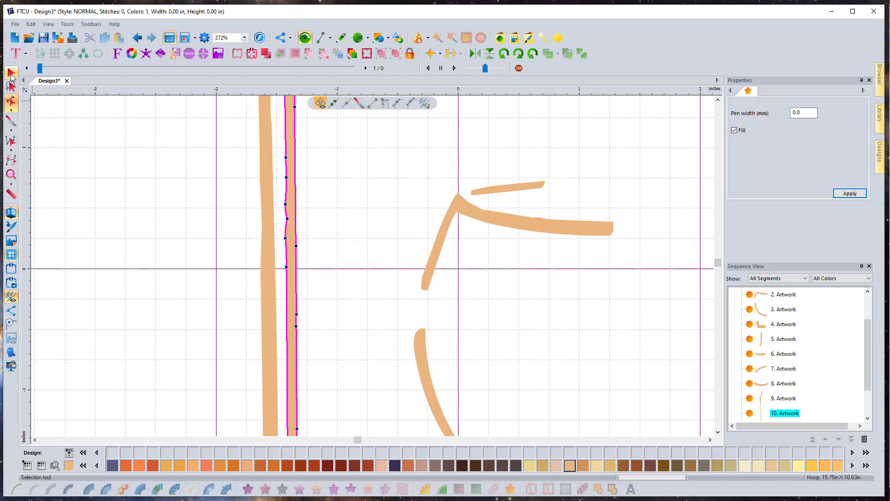
right_click(293, 232)
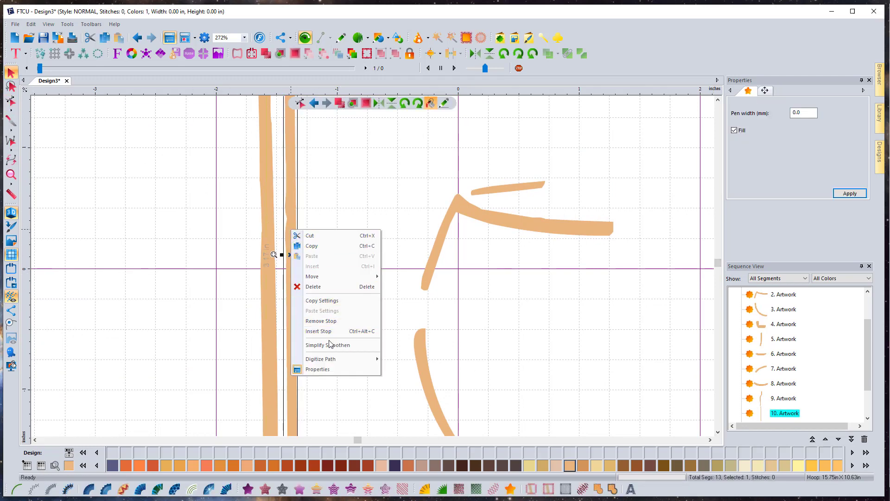
click(327, 344)
click(460, 386)
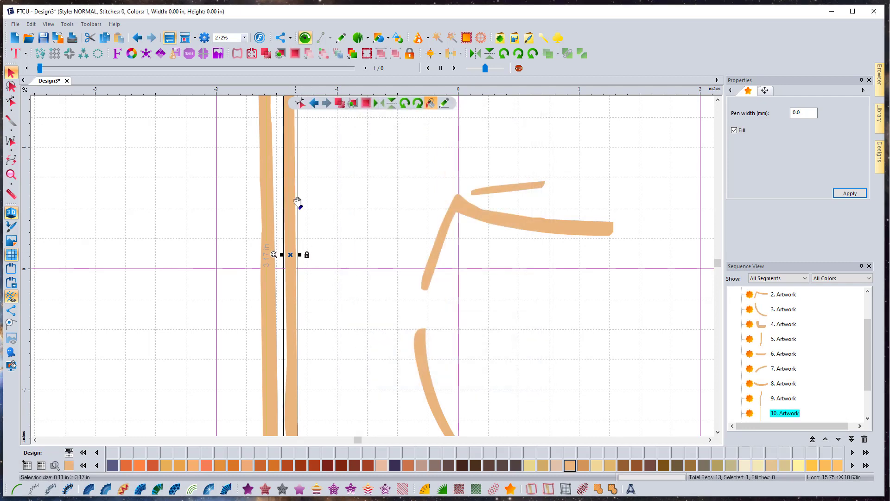
click(343, 285)
Measure the width of the bottle outline's stroke at the neck
click(718, 432)
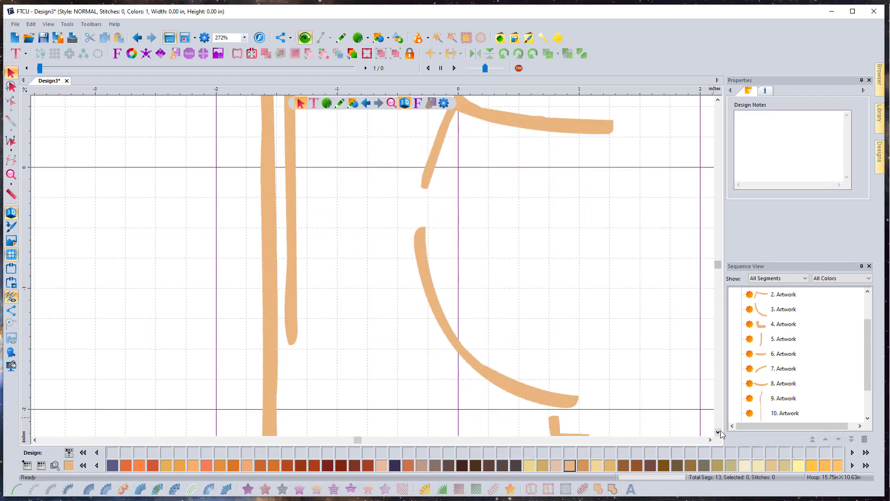
scroll(600, 370, down, 2)
scroll(662, 224, down, 2)
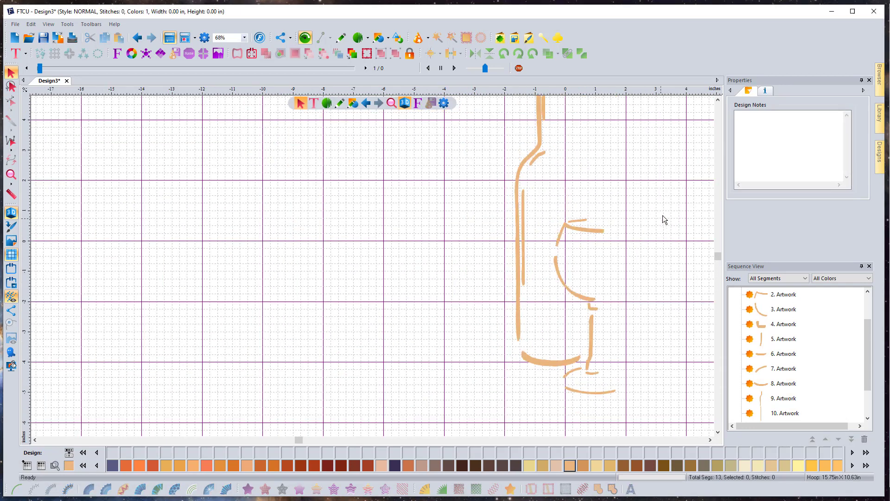
click(718, 100)
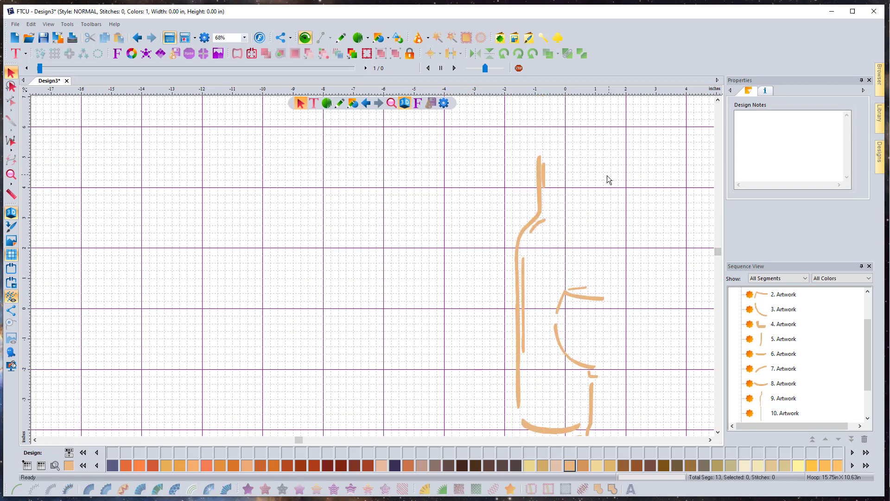
scroll(568, 175, up, 1)
scroll(546, 179, up, 1)
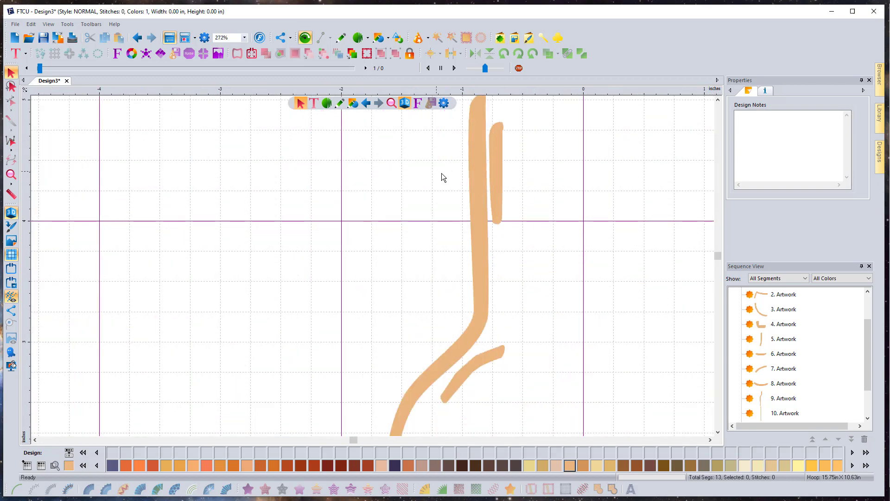
click(12, 194)
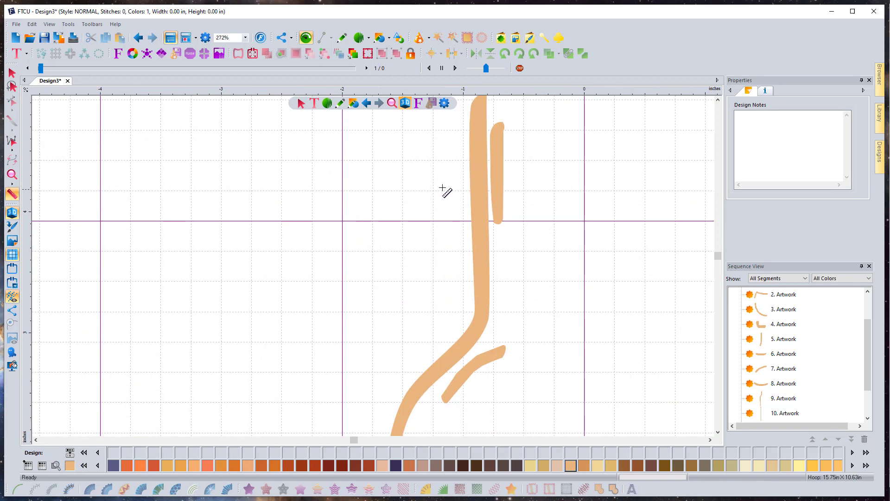
drag(470, 182, 488, 183)
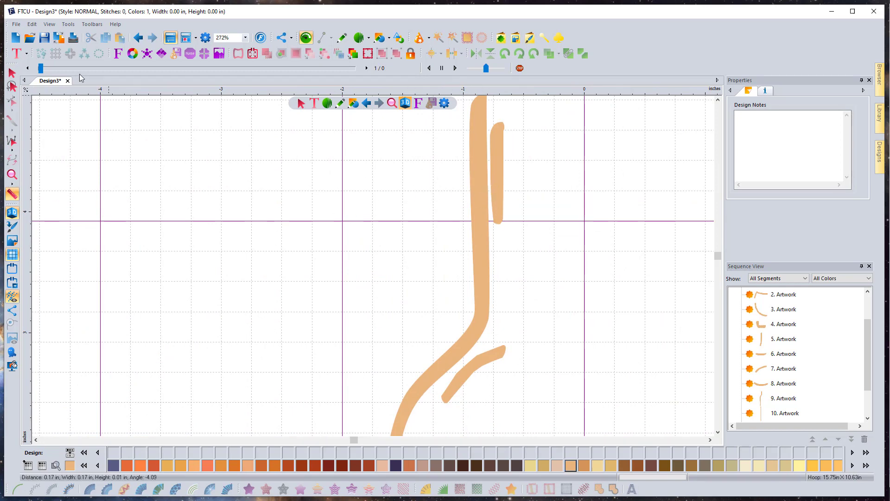
click(12, 73)
Select all artwork segments in the design and convert them to satin stitches with standard fill
click(474, 153)
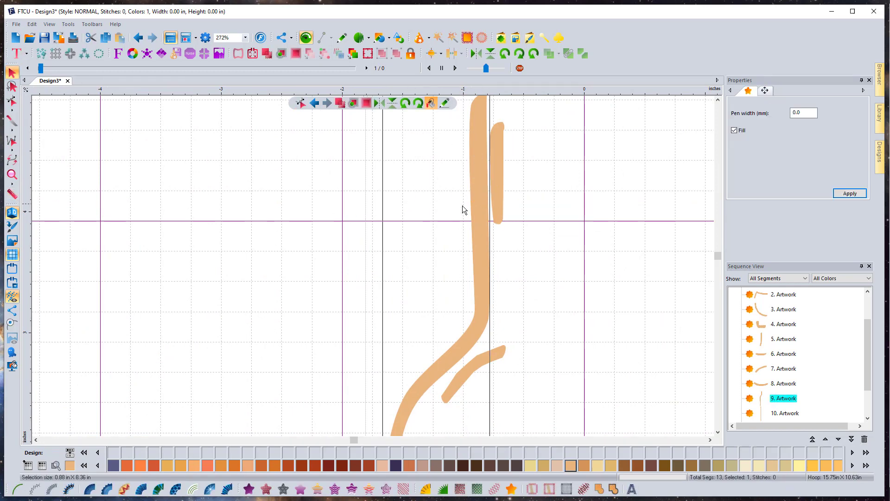
scroll(463, 206, down, 1)
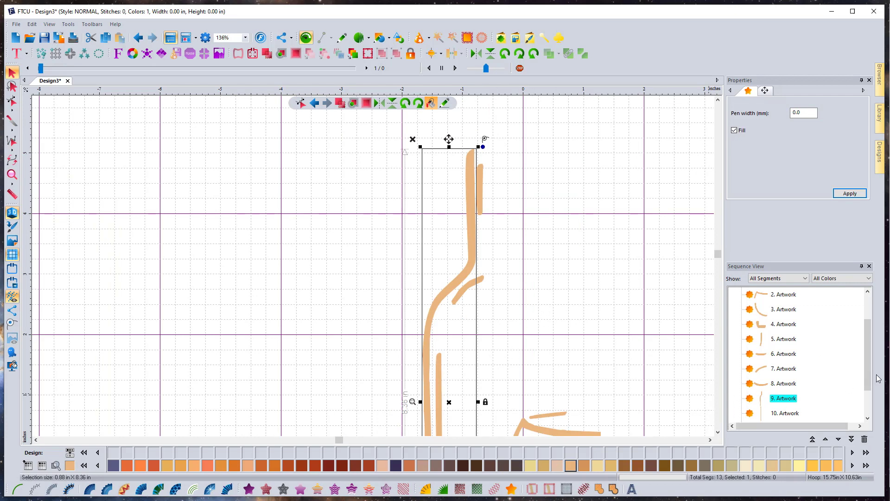
scroll(868, 362, up, 1)
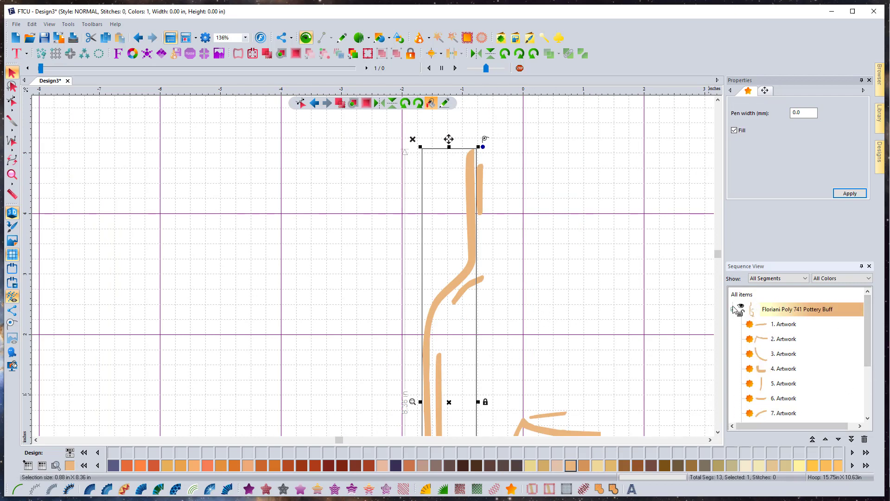
click(733, 309)
click(742, 295)
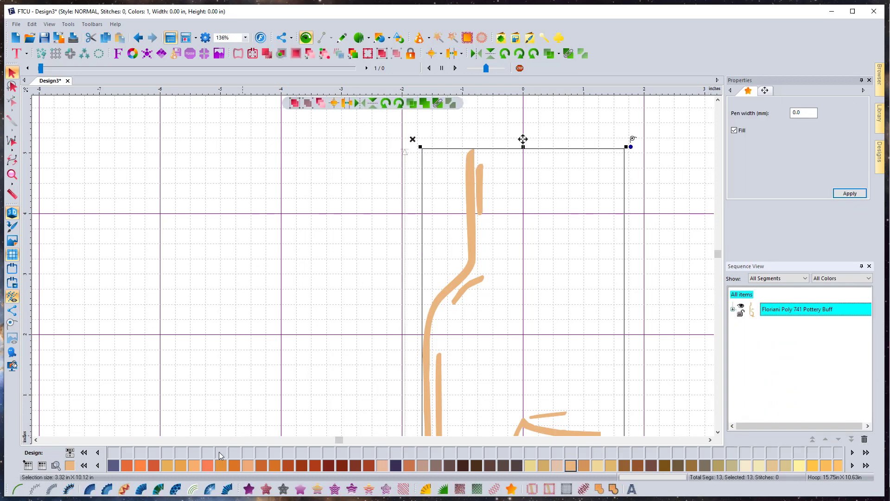
click(232, 486)
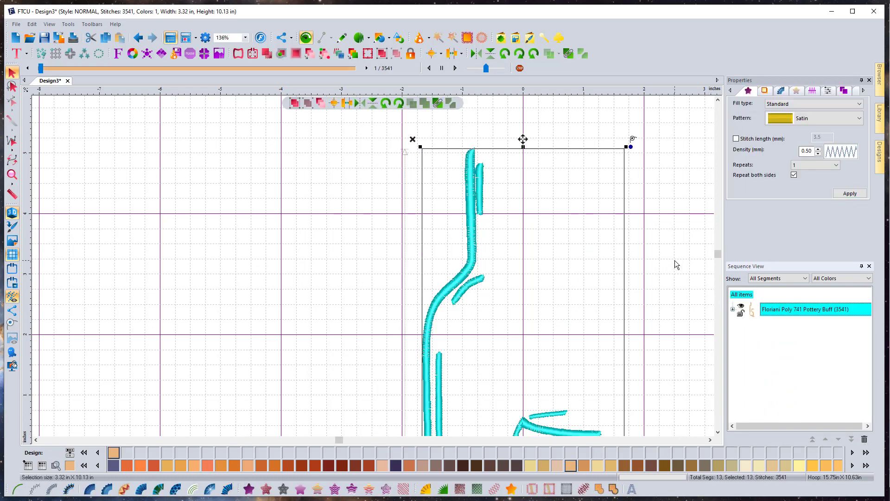
Select the whole stitched design and apply absolute pull compensation on both sides to all its satin segments
click(717, 431)
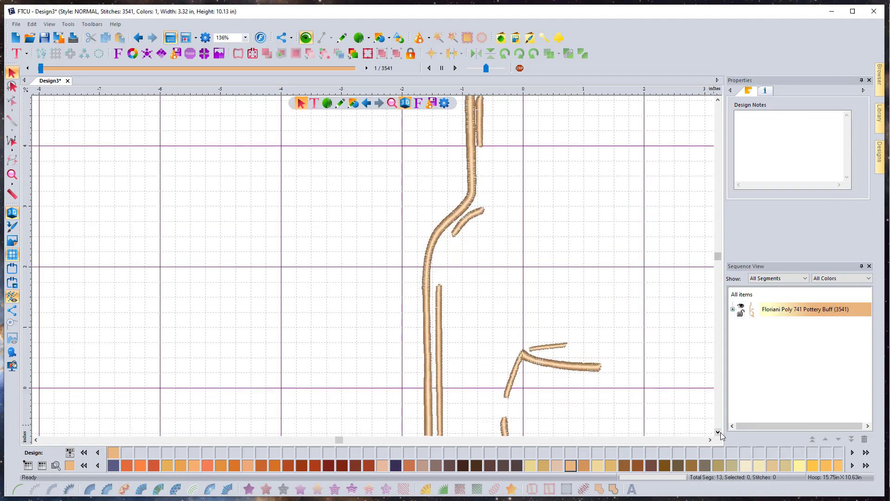
drag(718, 434, 719, 433)
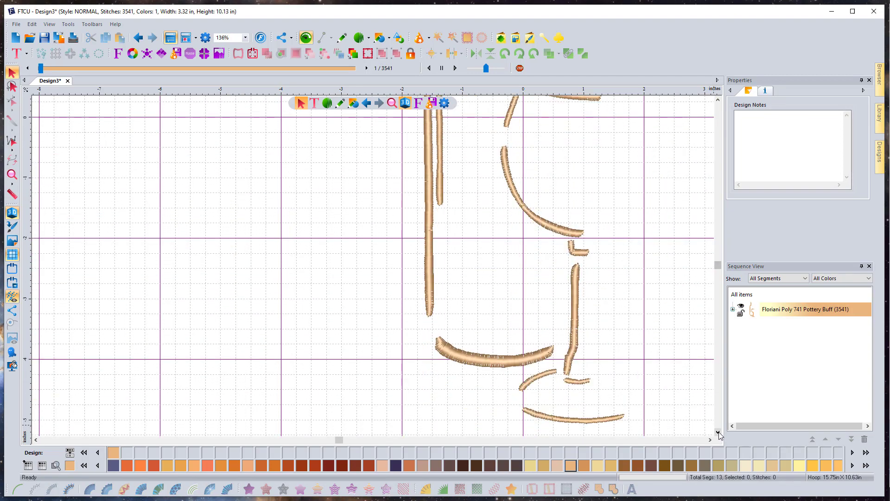
click(245, 37)
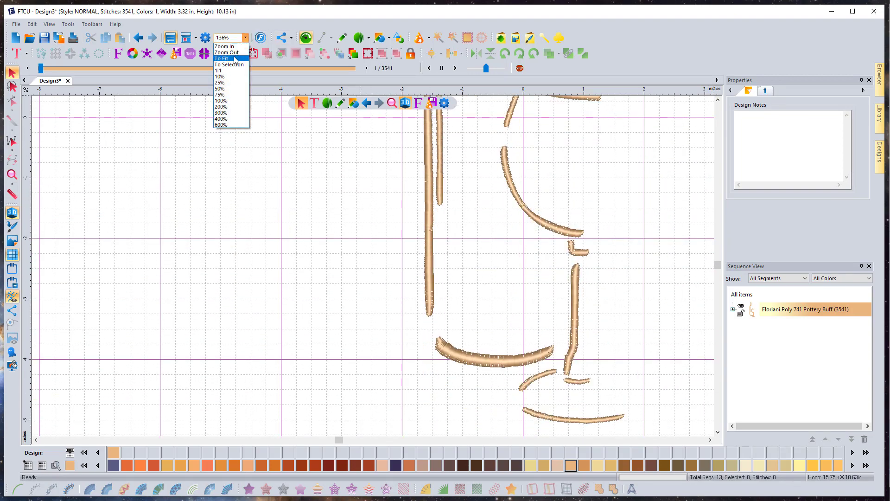
click(243, 78)
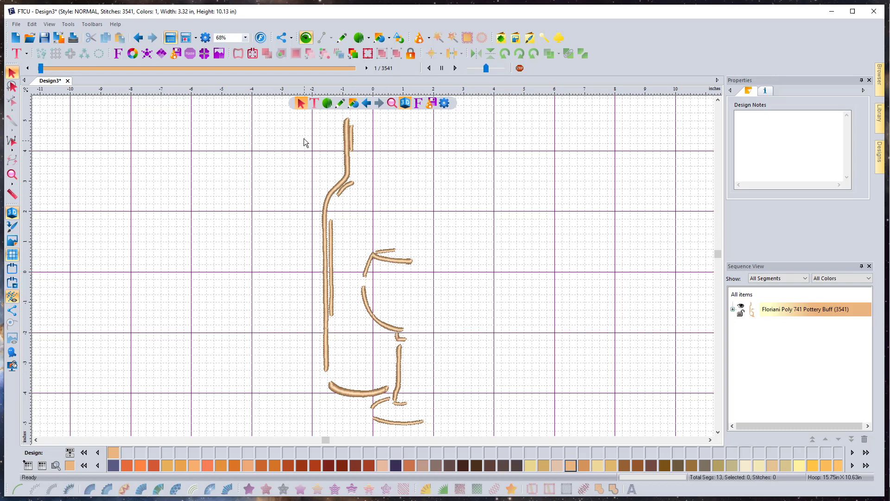
drag(260, 106, 540, 436)
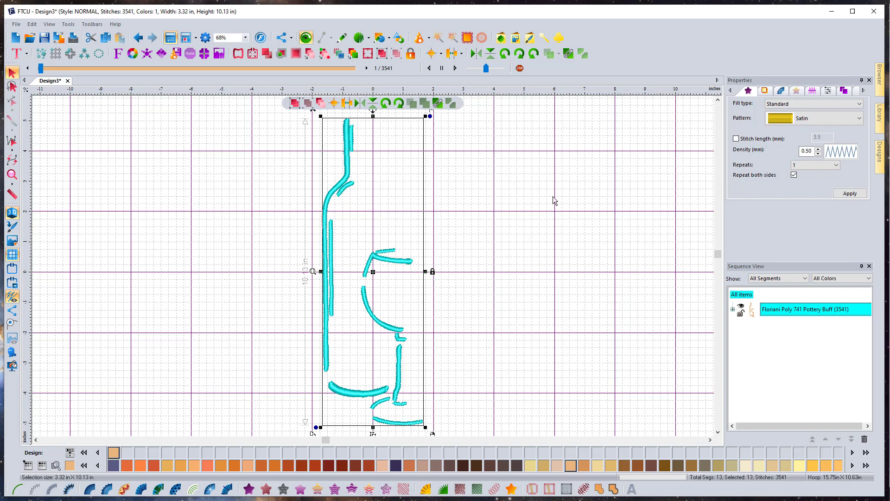
click(863, 90)
click(863, 90)
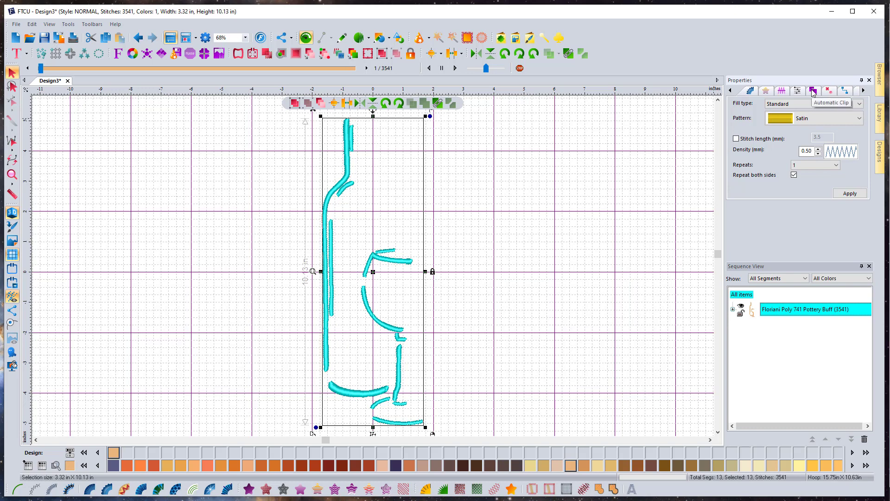
click(782, 92)
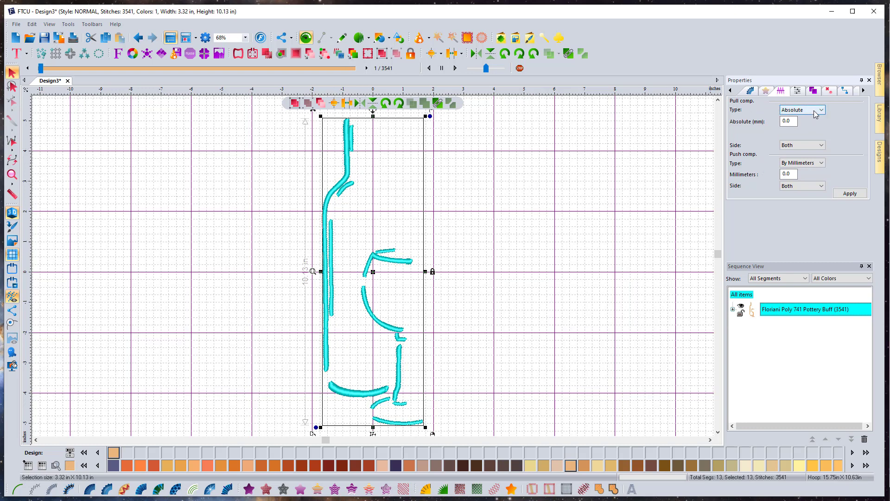
click(789, 122)
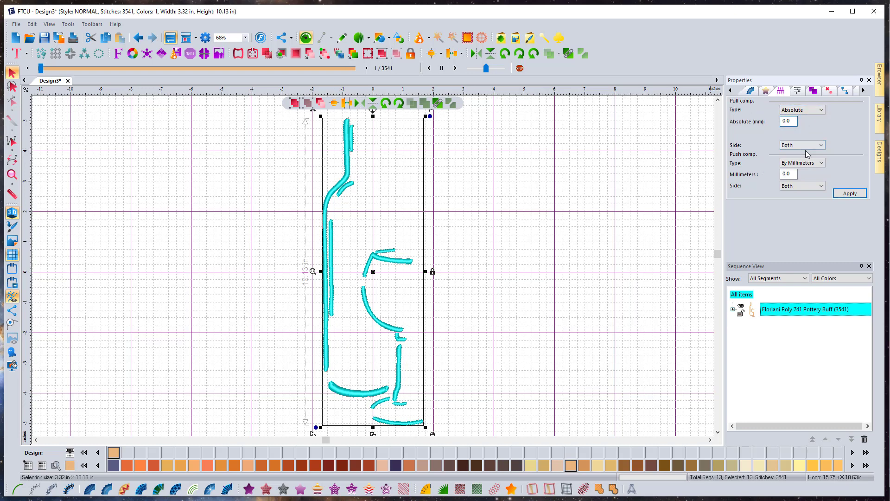
click(847, 195)
click(438, 279)
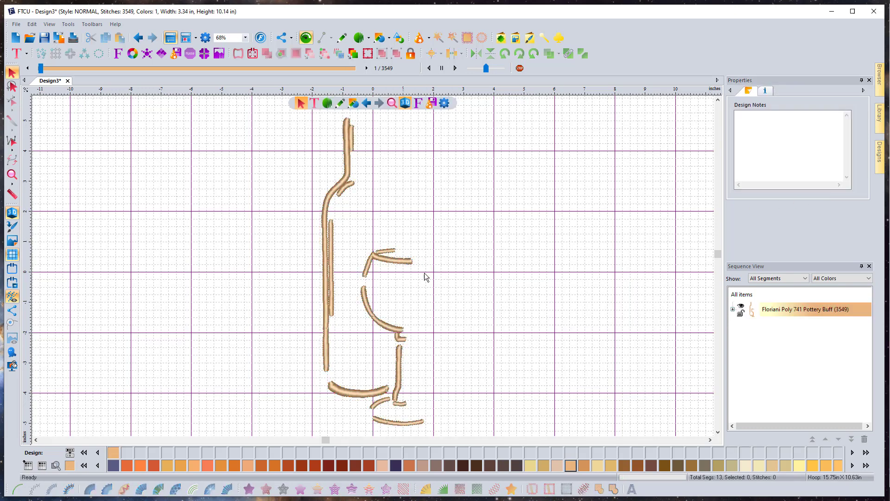